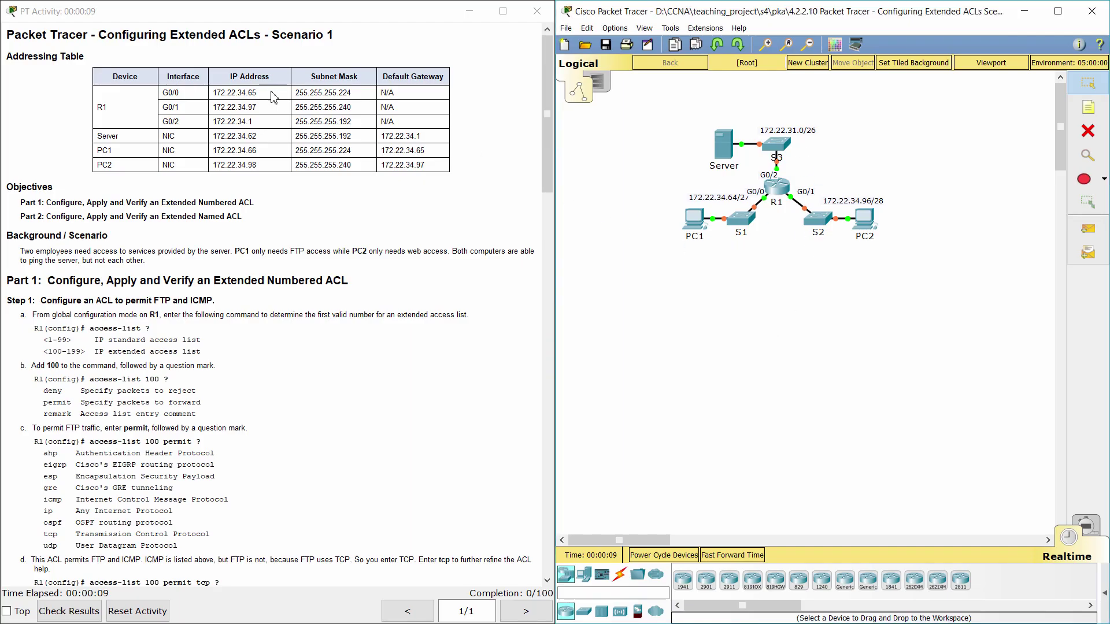
Read the activity title, addressing table, background and Part 1 Step 1a instructions.
left_click_drag(102, 37, 341, 42)
left_click(341, 47)
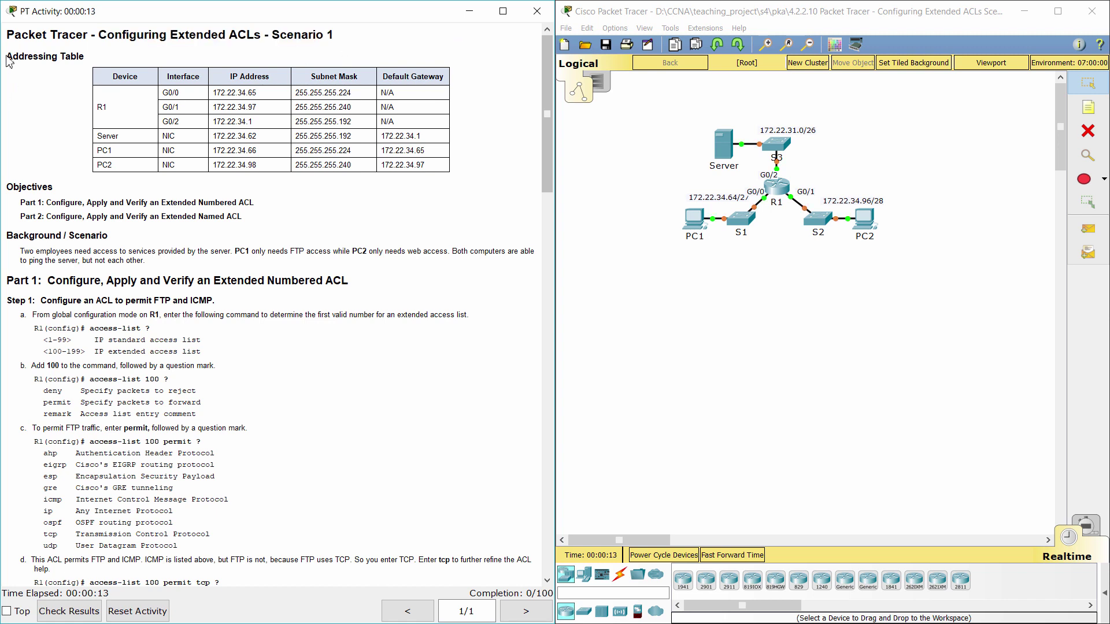
left_click_drag(9, 62, 87, 58)
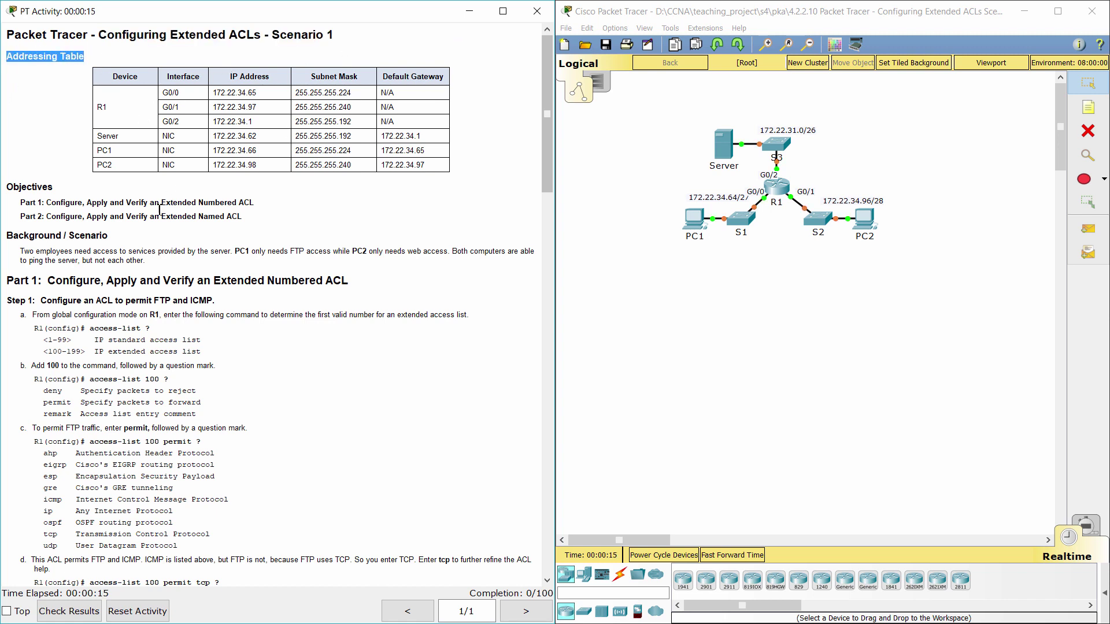
left_click_drag(20, 252, 165, 266)
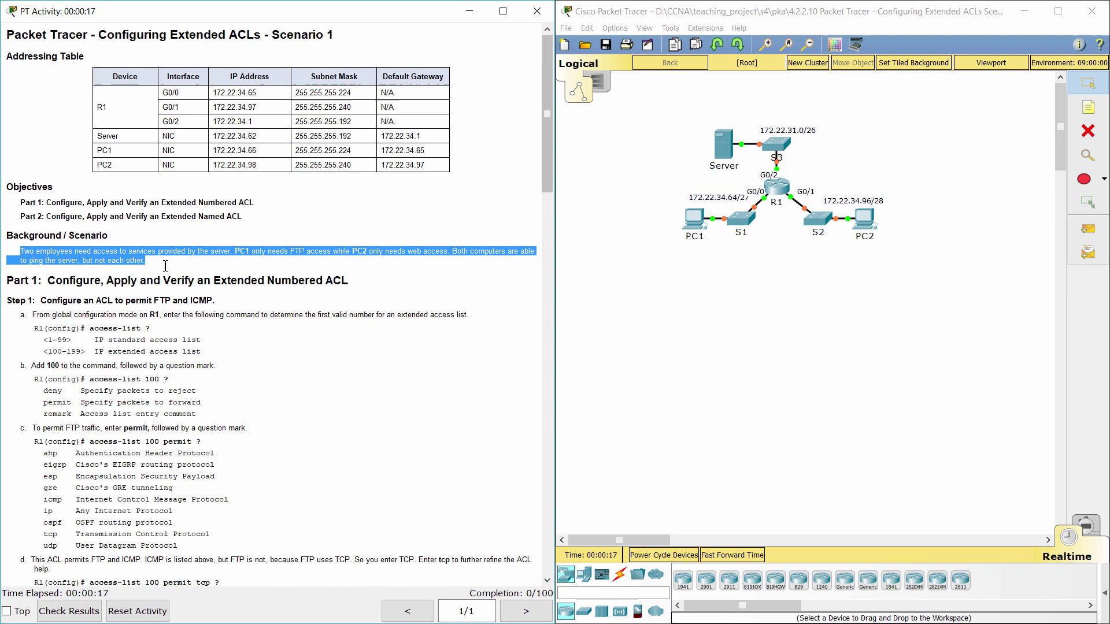
left_click(155, 275)
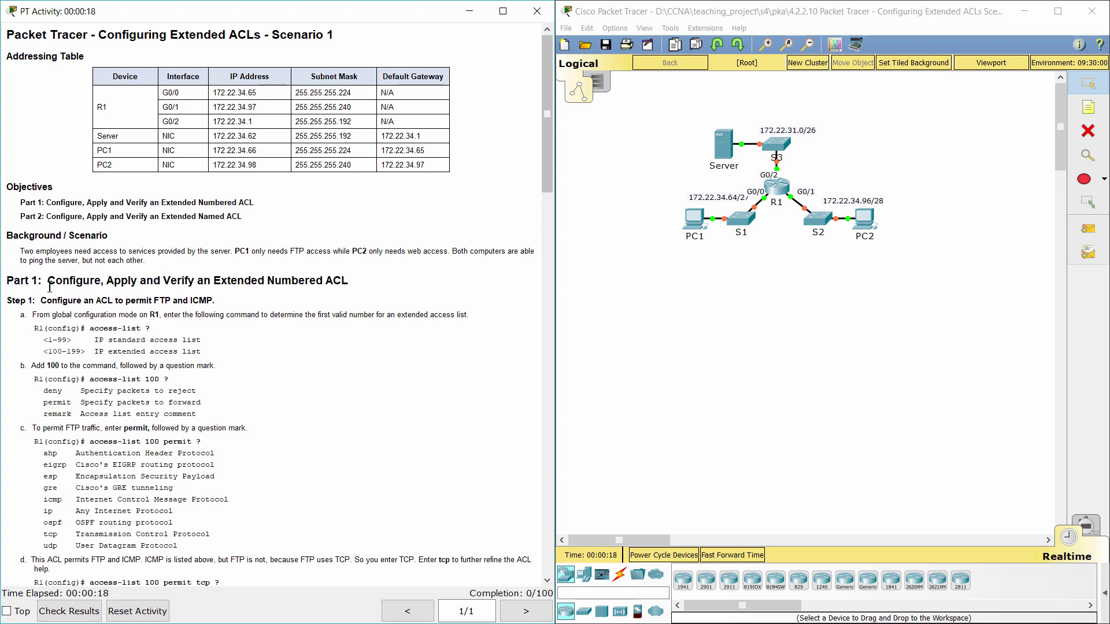
left_click_drag(10, 282, 357, 278)
left_click(377, 298)
scroll(374, 297, "down", 5)
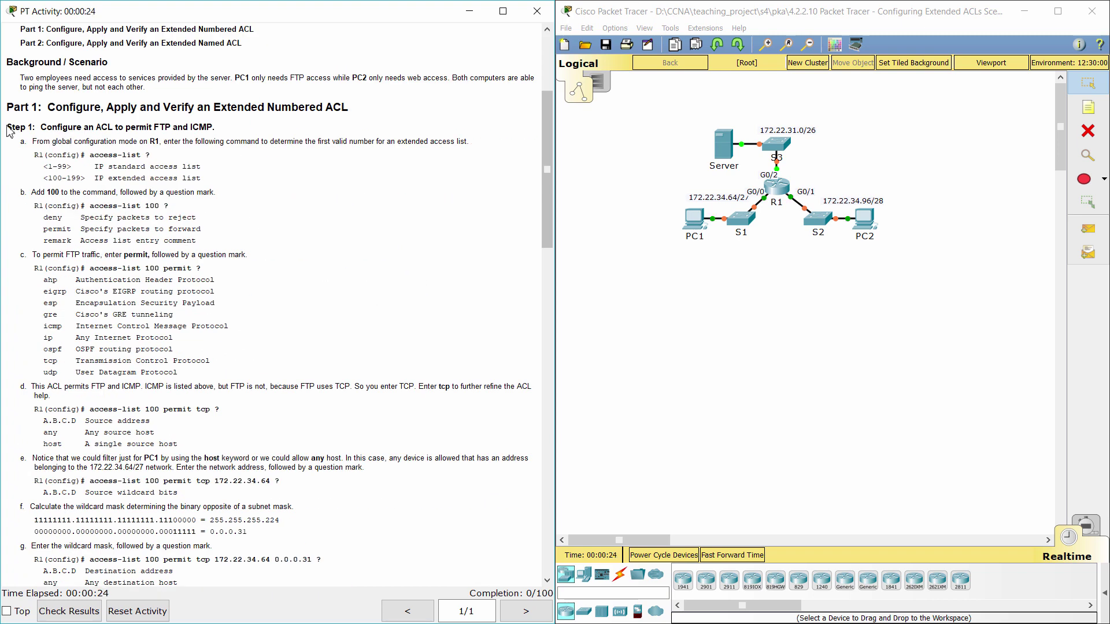
left_click_drag(7, 128, 255, 132)
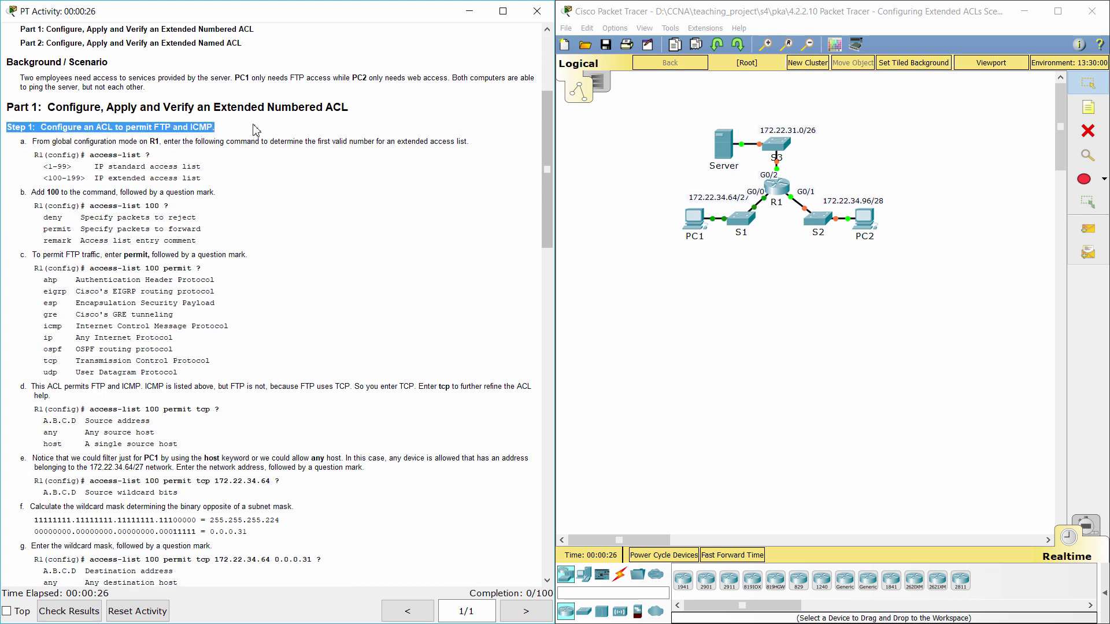
left_click(255, 131)
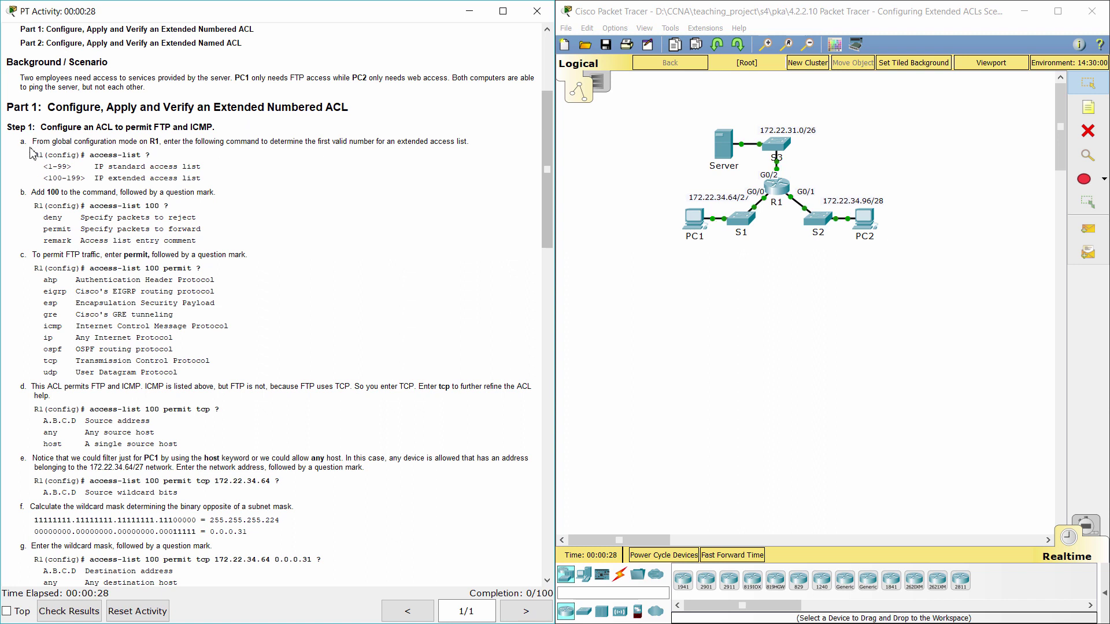
left_click_drag(21, 142, 474, 143)
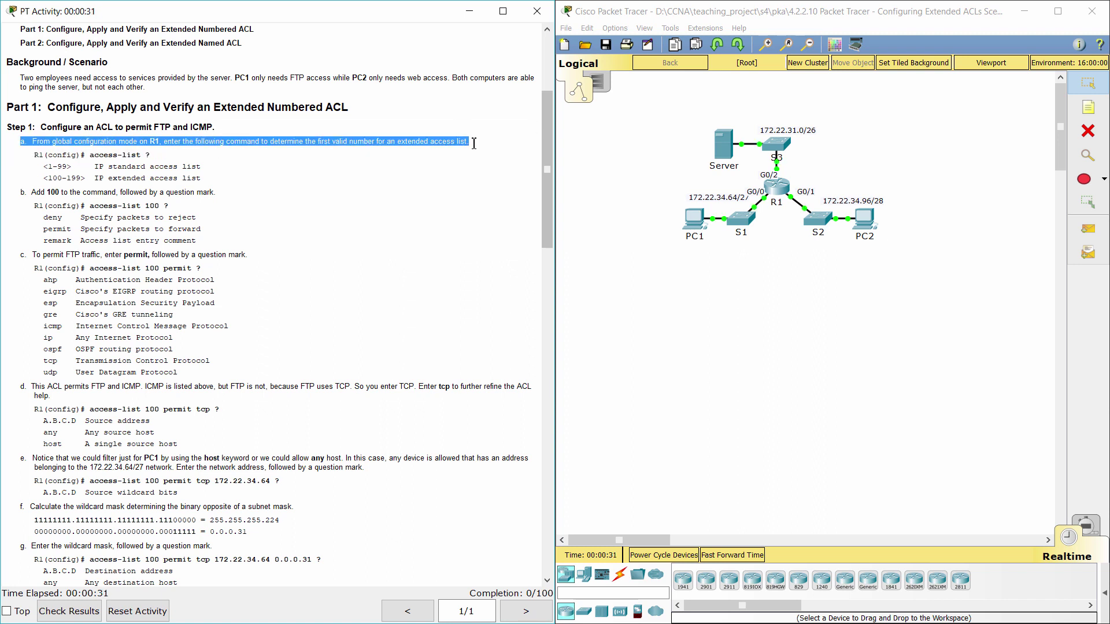
left_click(432, 175)
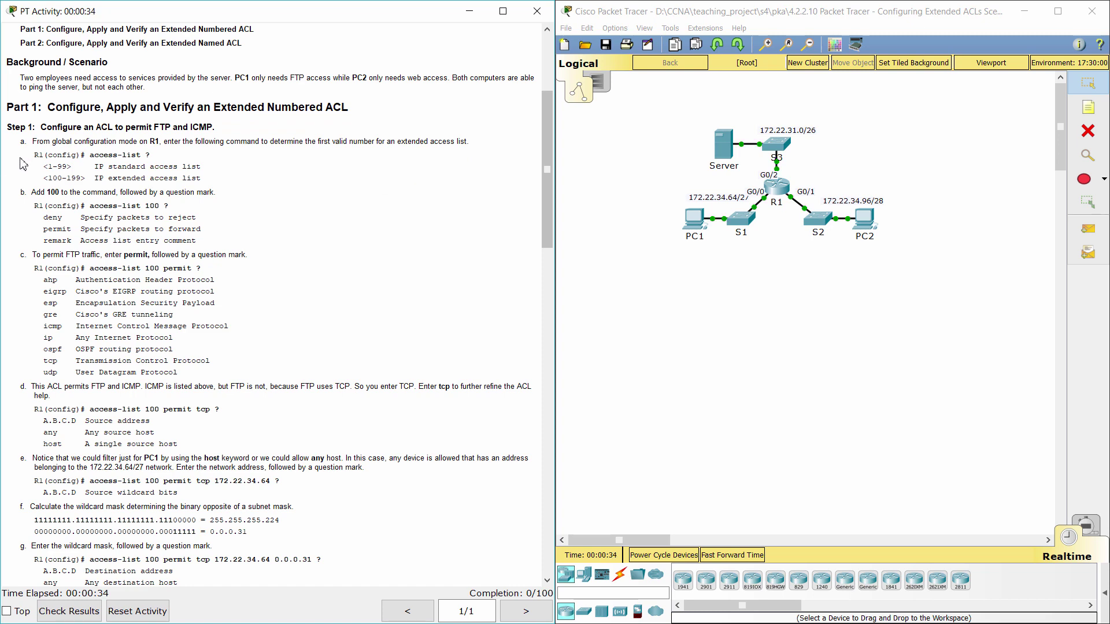
left_click_drag(12, 156, 230, 179)
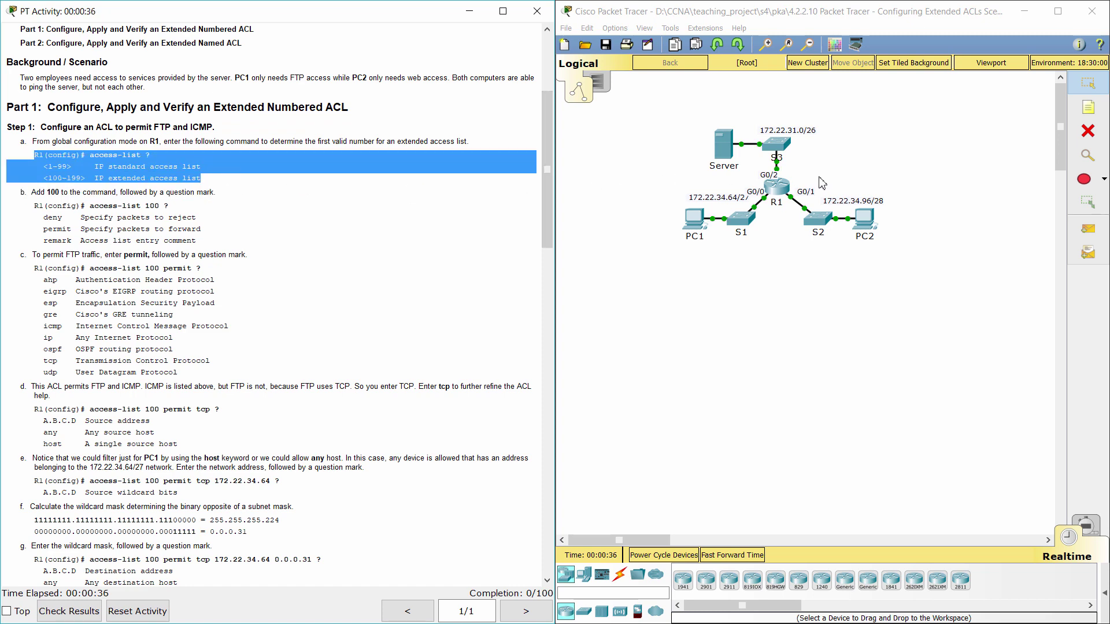
Open R1's CLI and enter global configuration mode with enable and conf t.
left_click(779, 185)
left_click_drag(632, 149, 669, 69)
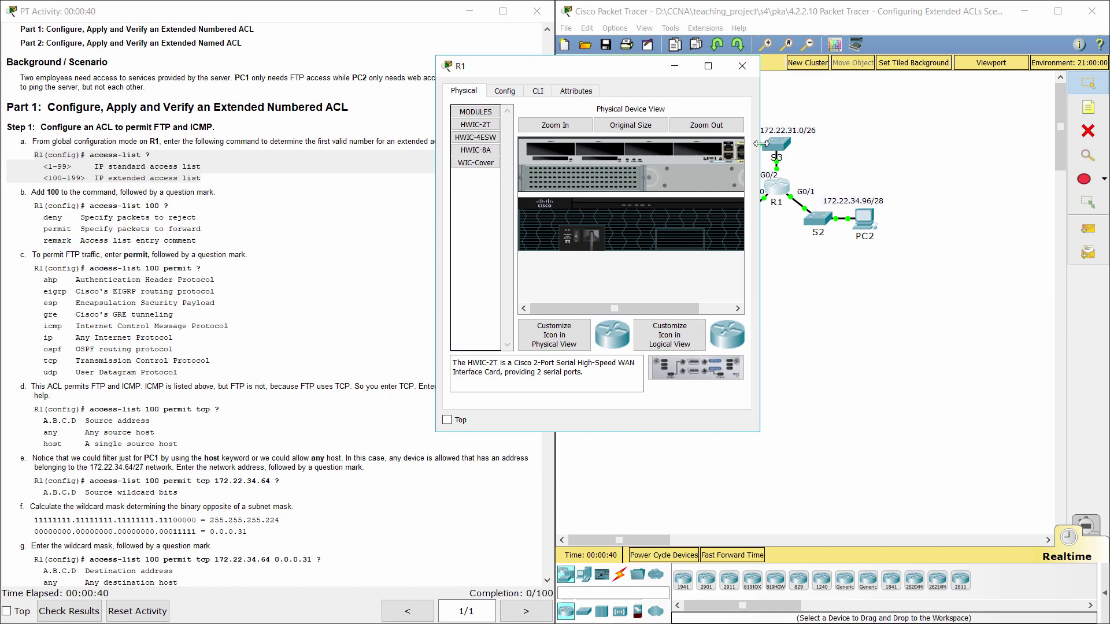
left_click(538, 91)
key("Return")
type("ena")
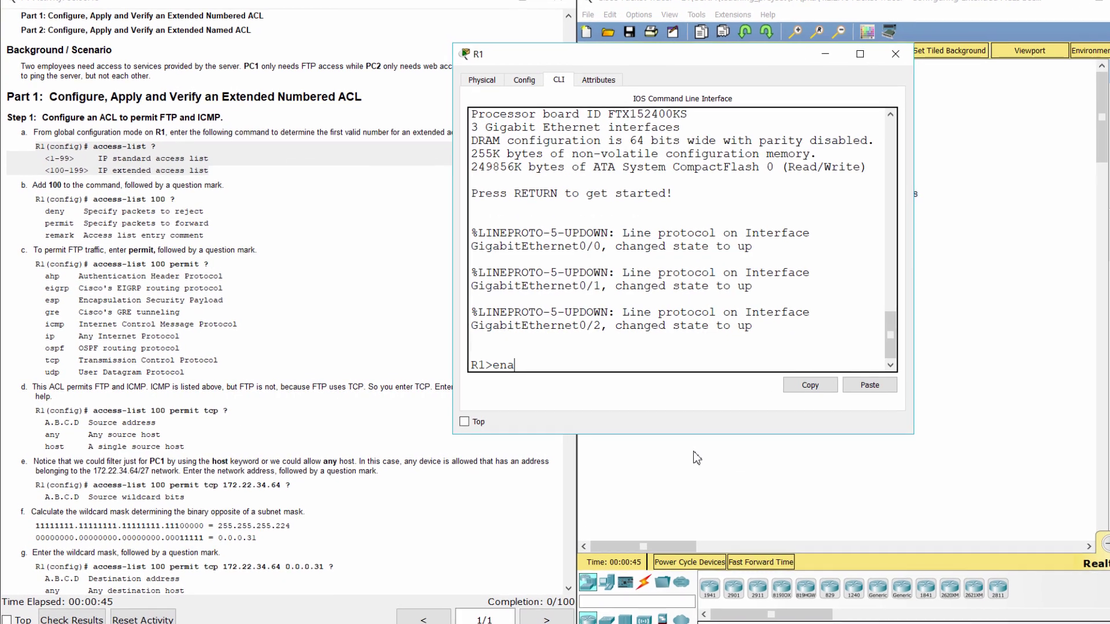
key("Return")
type("conf t")
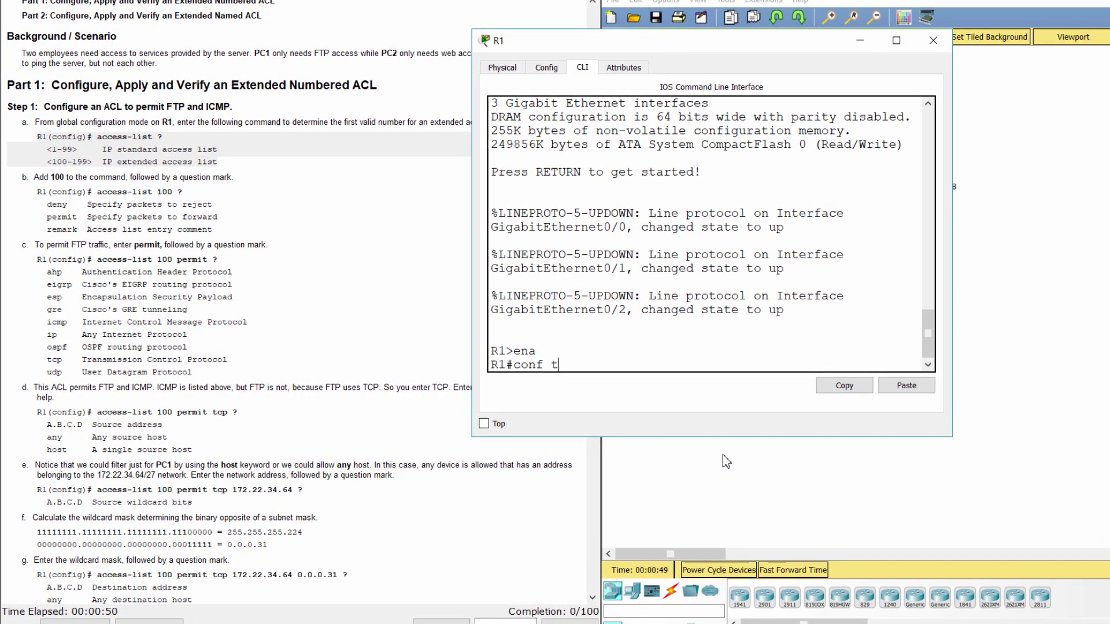
key("Return")
List the access-list number ranges with access-list ? and review step b.
type("access")
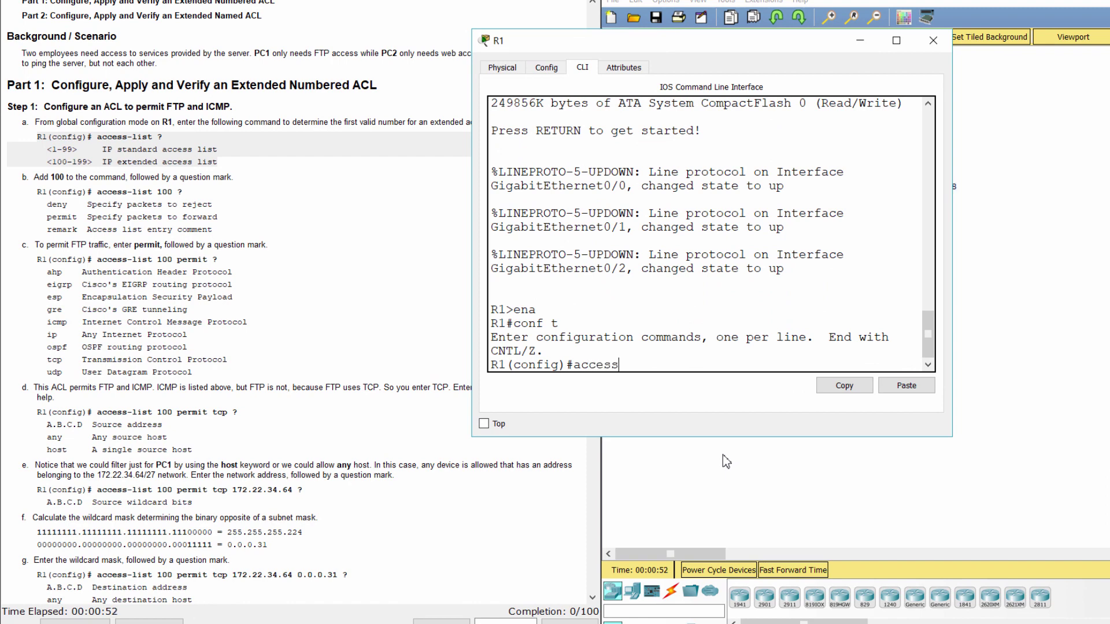
type("-list ?")
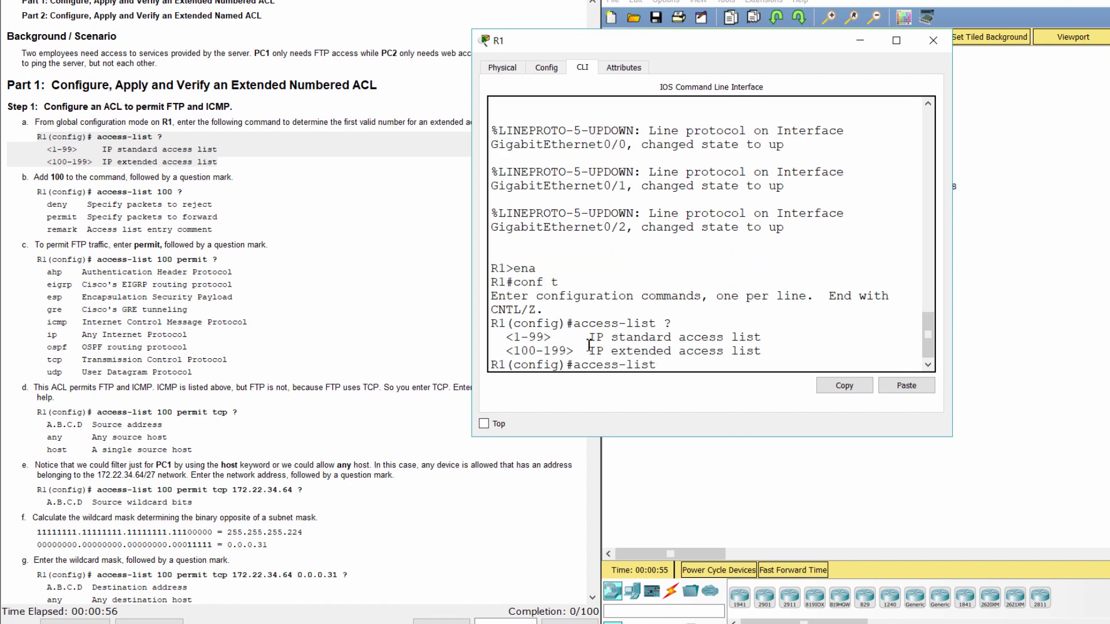
left_click_drag(672, 323, 762, 349)
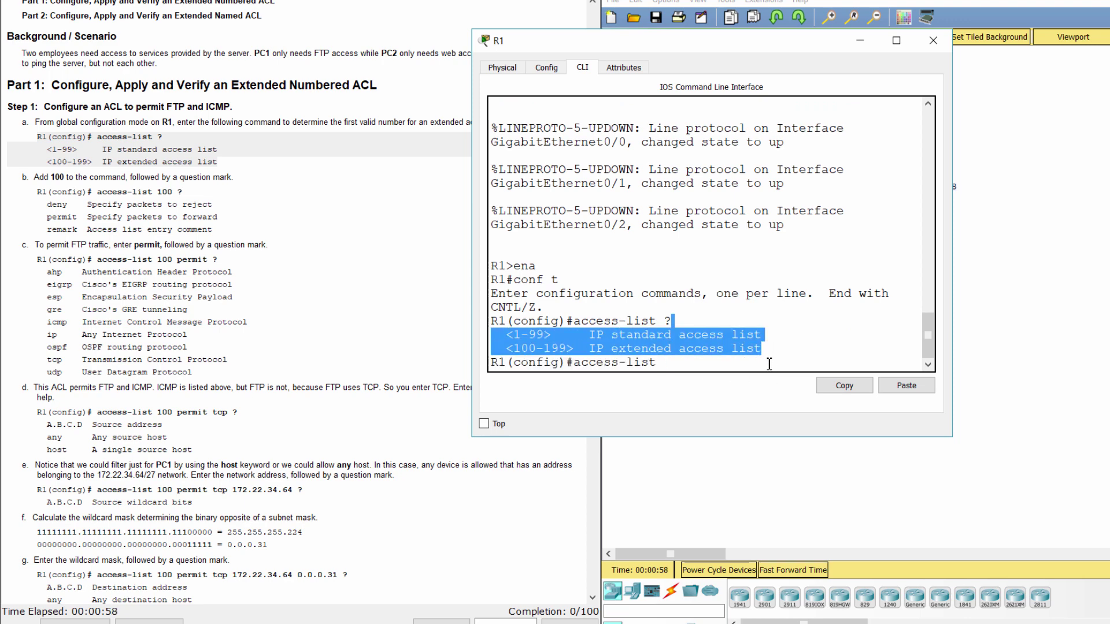
left_click(208, 217)
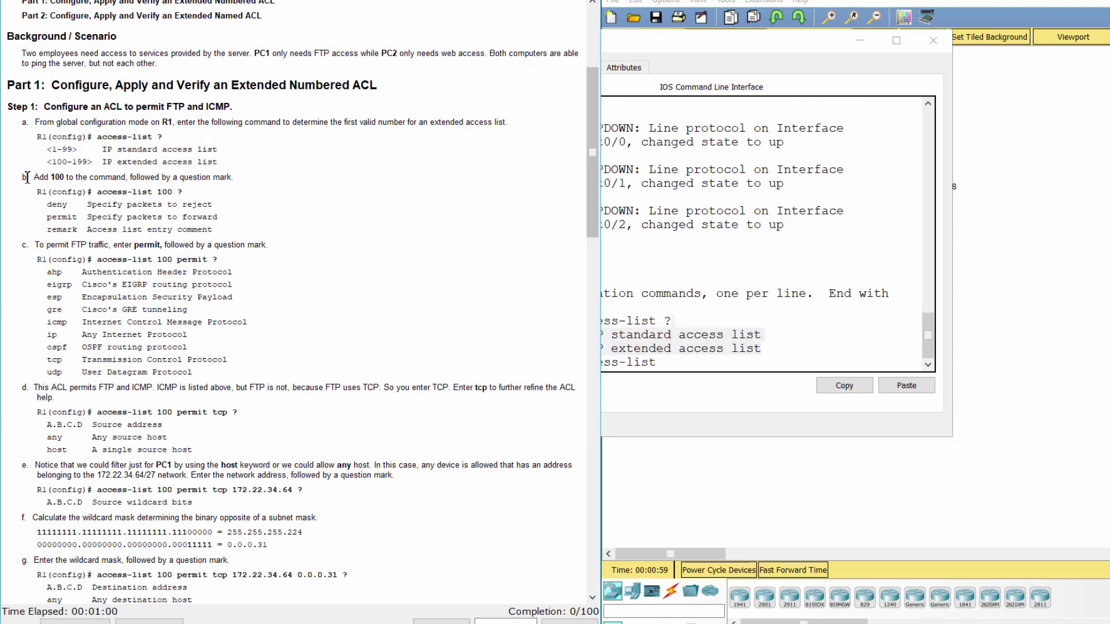
left_click_drag(23, 176, 213, 229)
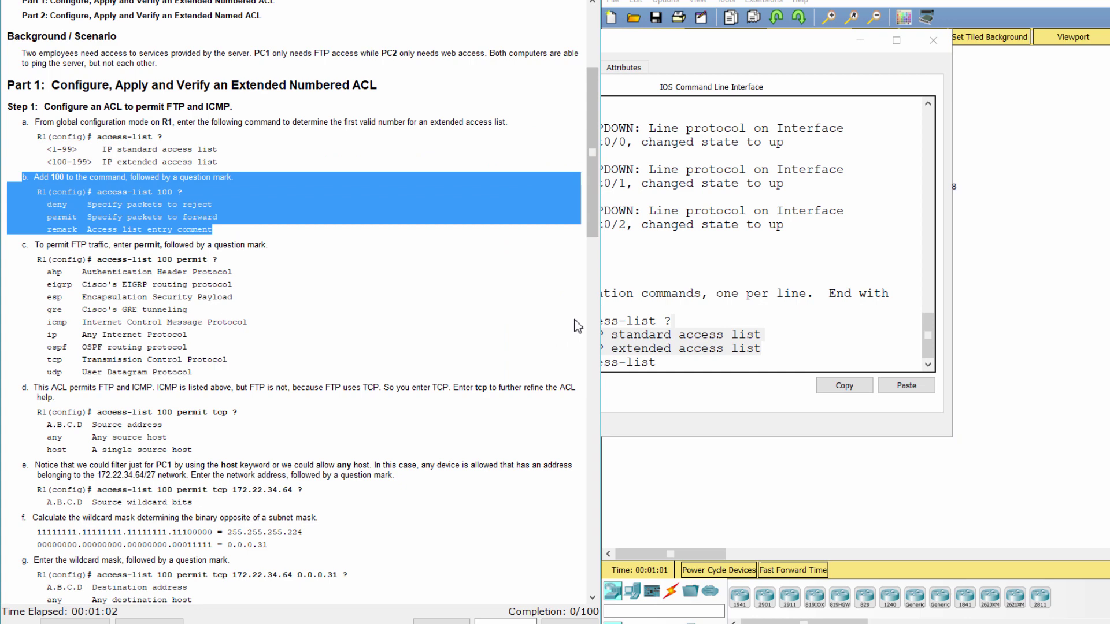
left_click(679, 365)
Show list 100's deny, permit and remark options, then review step c's protocols.
type("100")
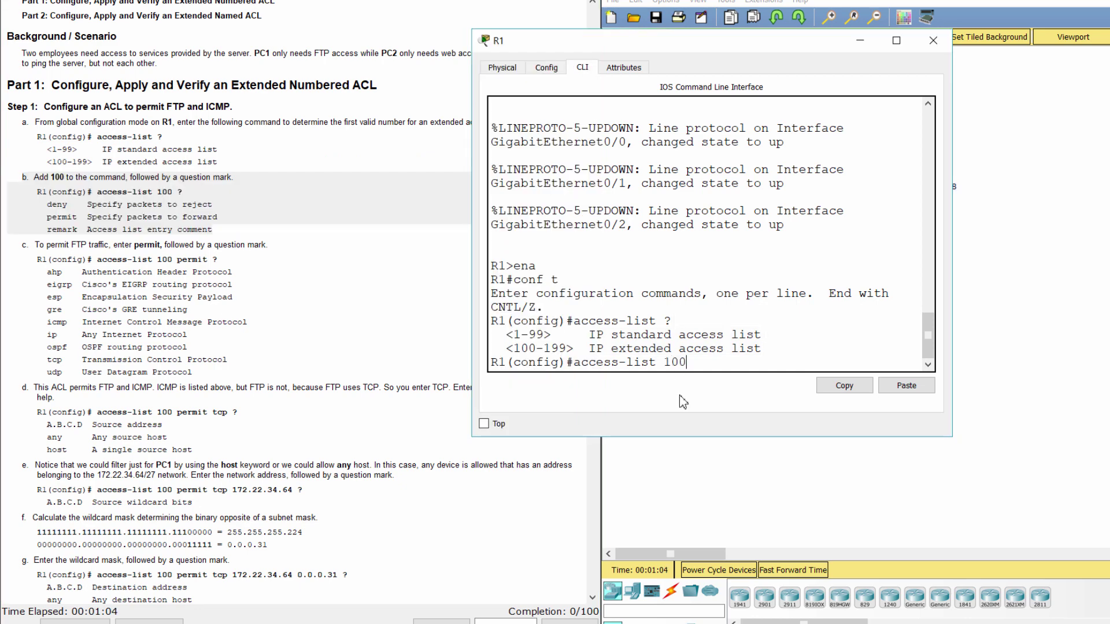
type(" ?")
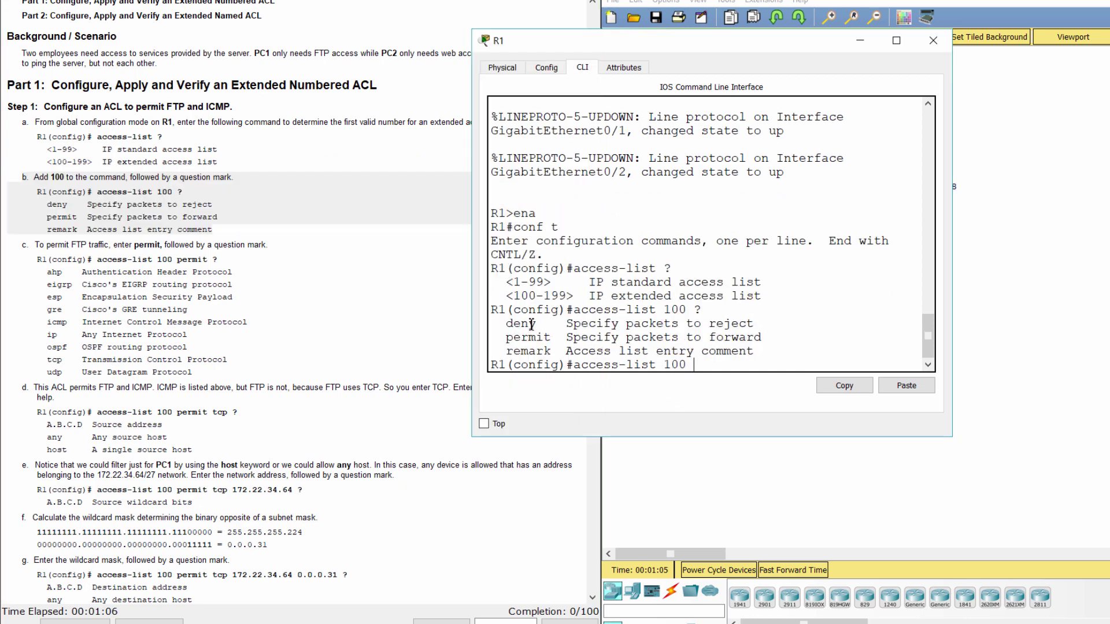
left_click_drag(507, 323, 790, 353)
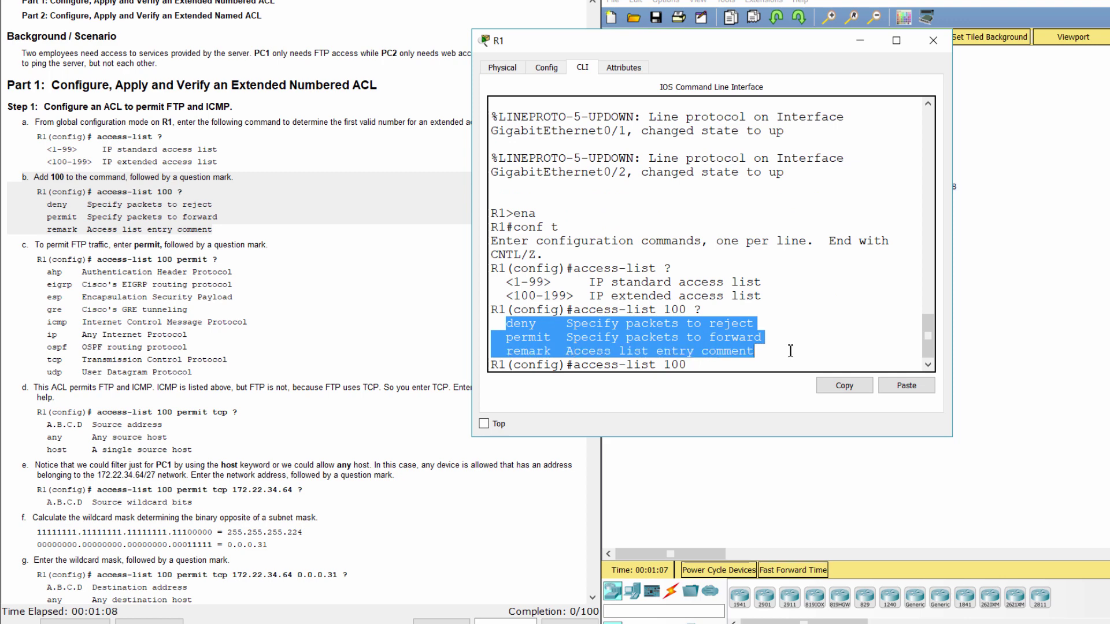
left_click(788, 352)
left_click(22, 249)
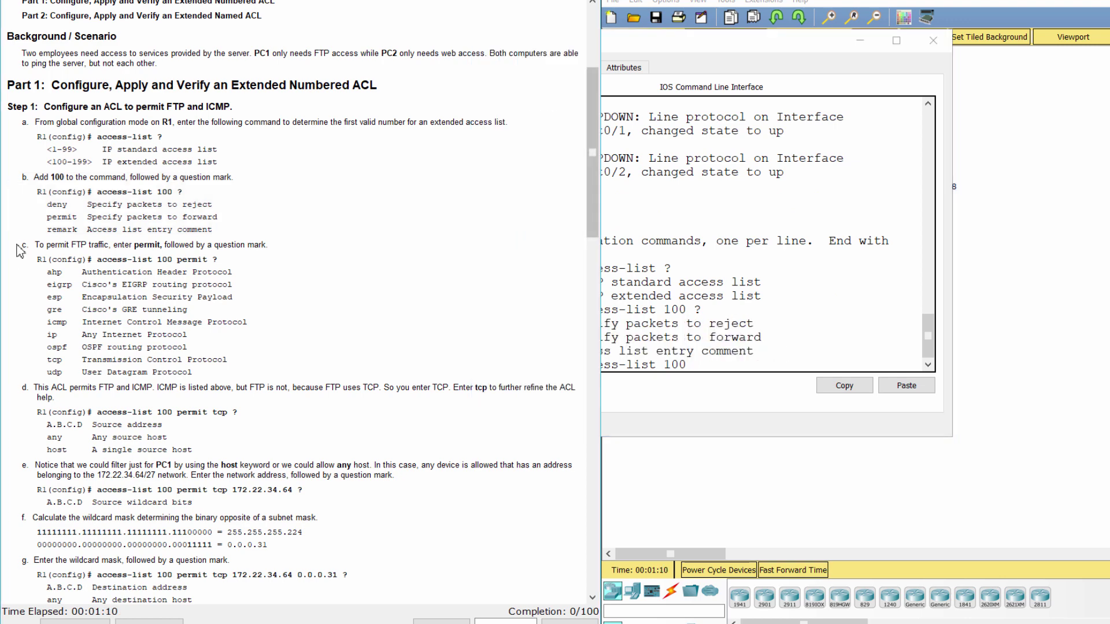
left_click_drag(22, 248, 263, 375)
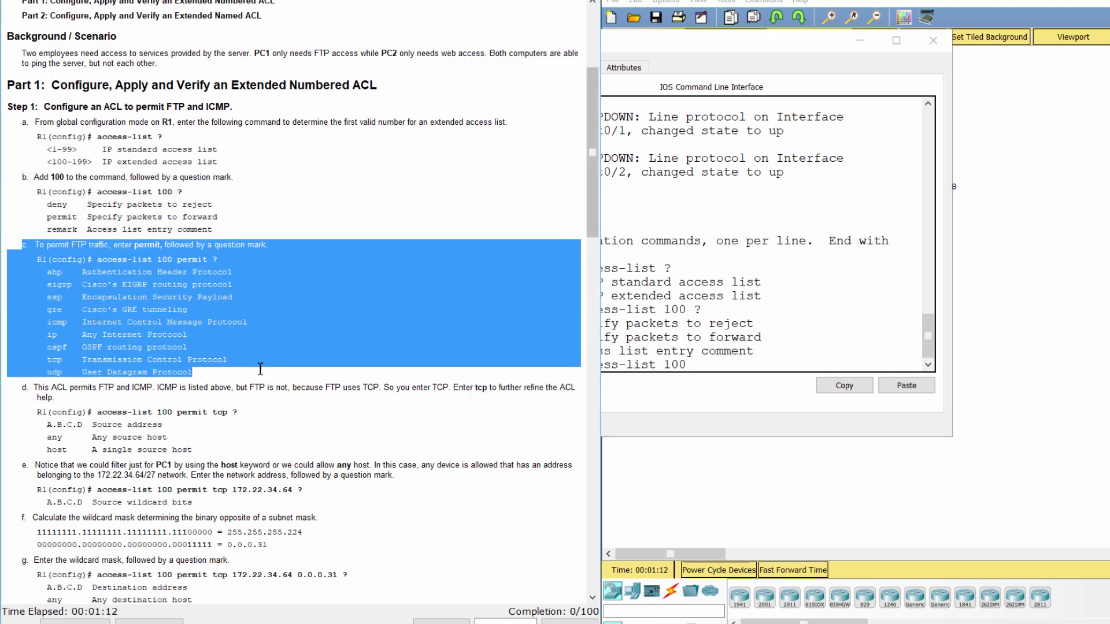
scroll(263, 374, "down", 2)
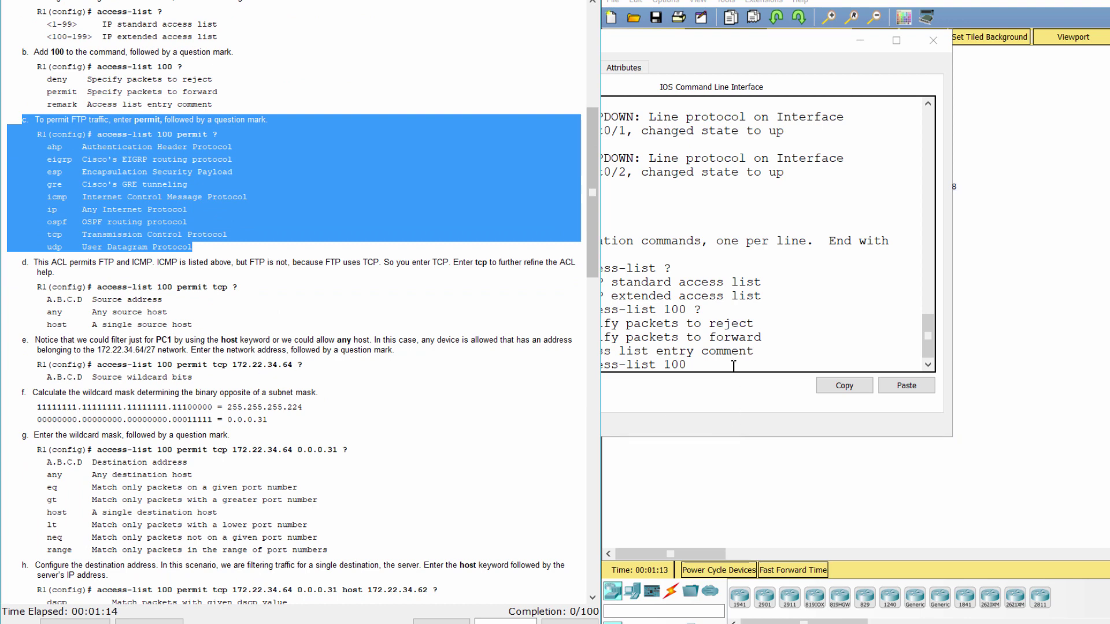
Extend the command with permit ? to list protocols, and read step d.
left_click(723, 407)
type("per")
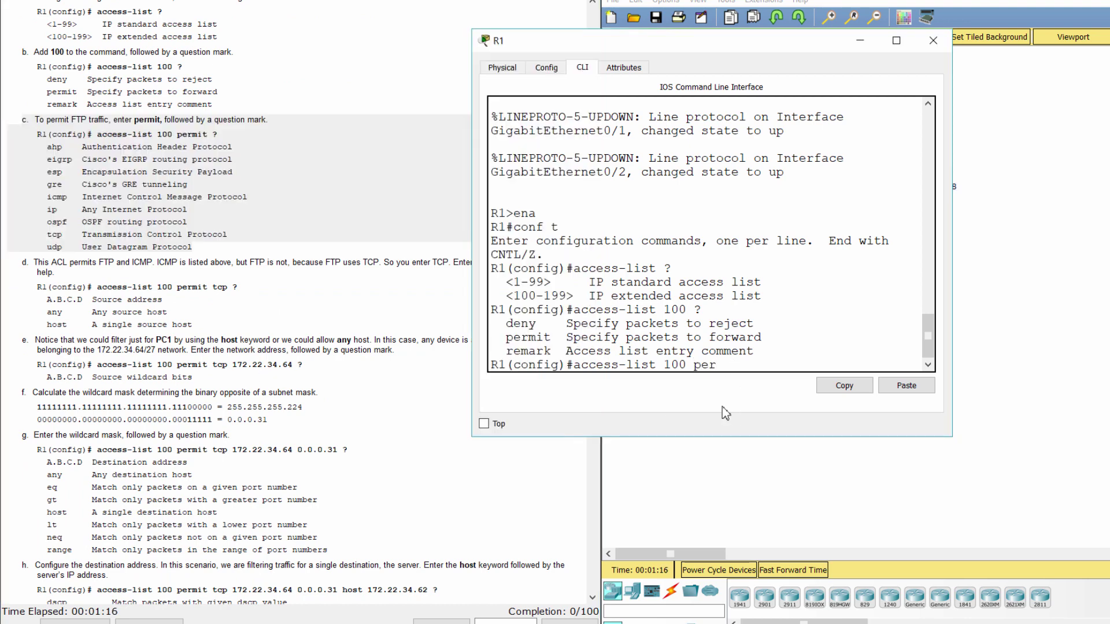
type("mit ?")
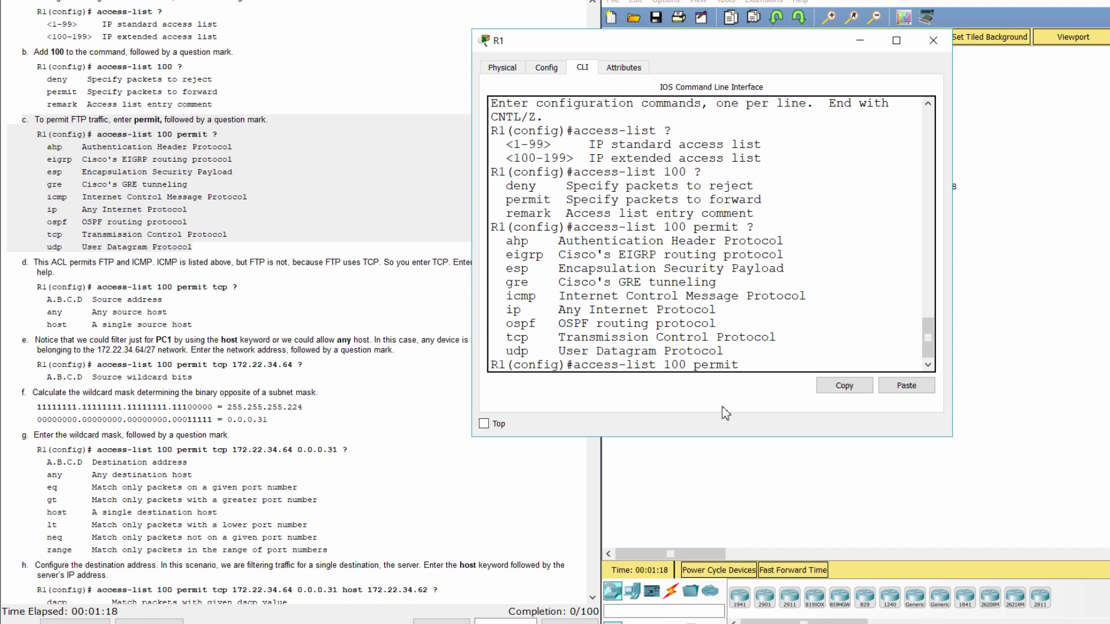
left_click_drag(509, 240, 786, 353)
left_click(786, 353)
left_click_drag(22, 262, 254, 322)
left_click(257, 319)
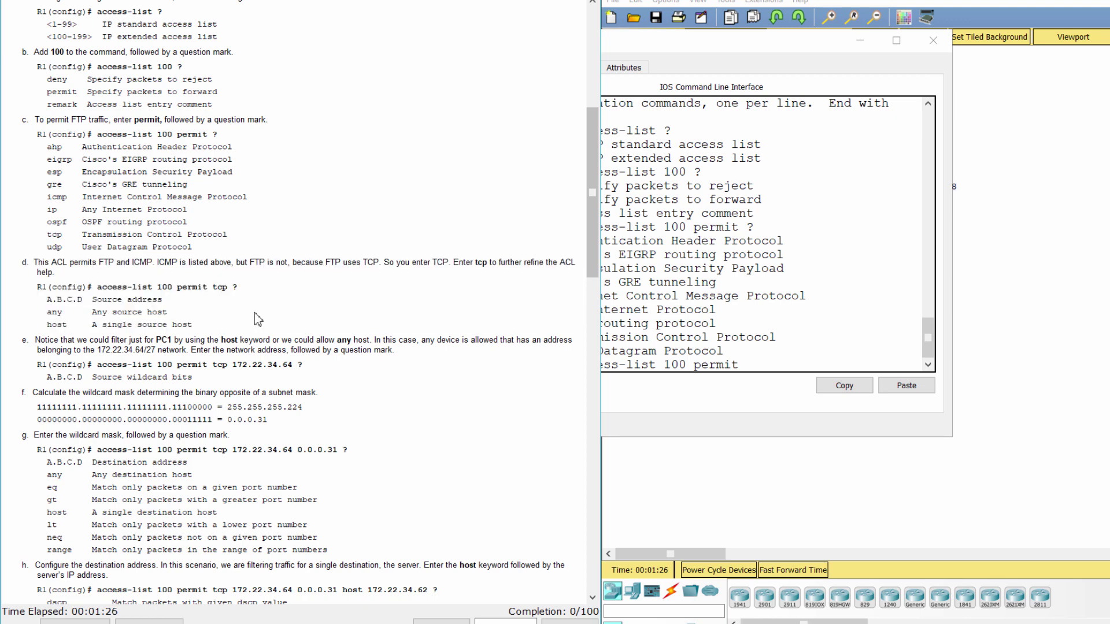
scroll(257, 319, "down", 1)
Add tcp ? to list source address options, and read step e.
left_click(745, 364)
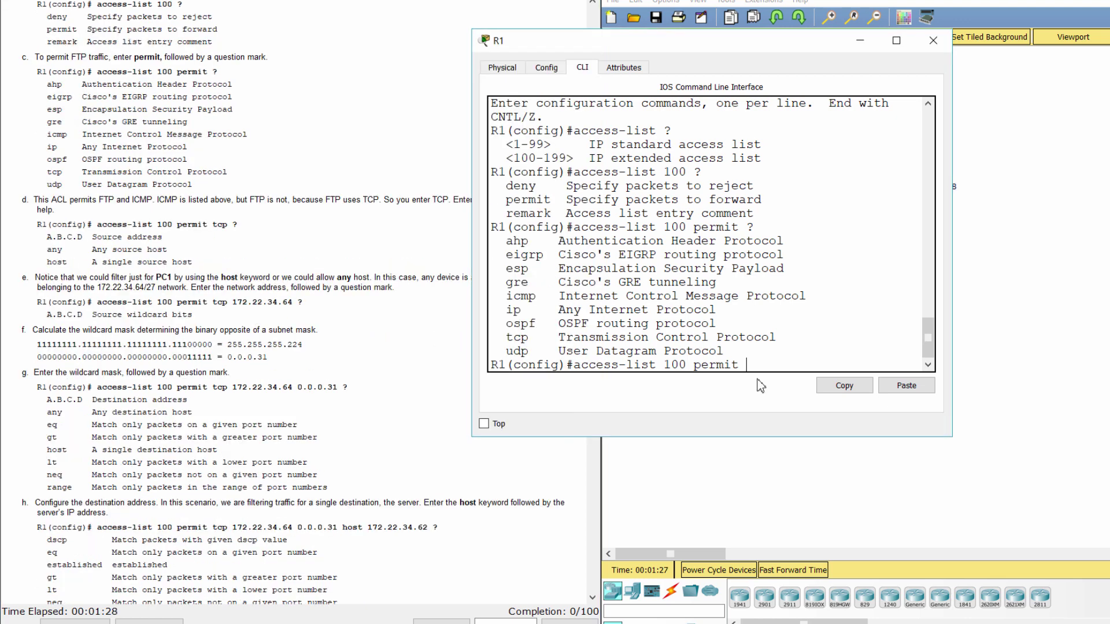
type("tcp ?")
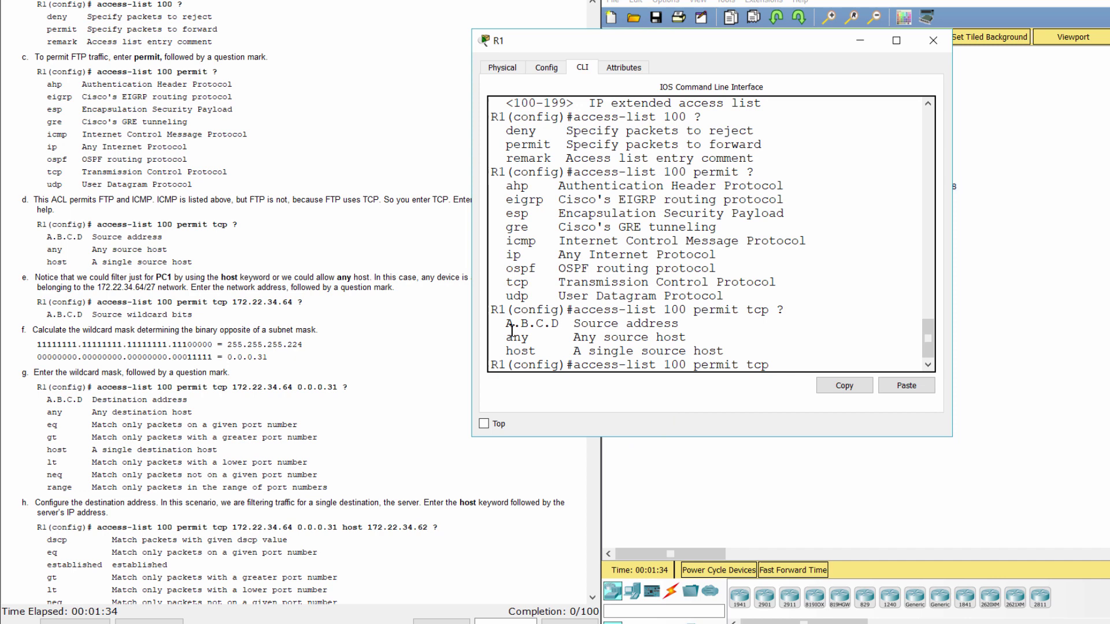
left_click_drag(507, 324, 753, 355)
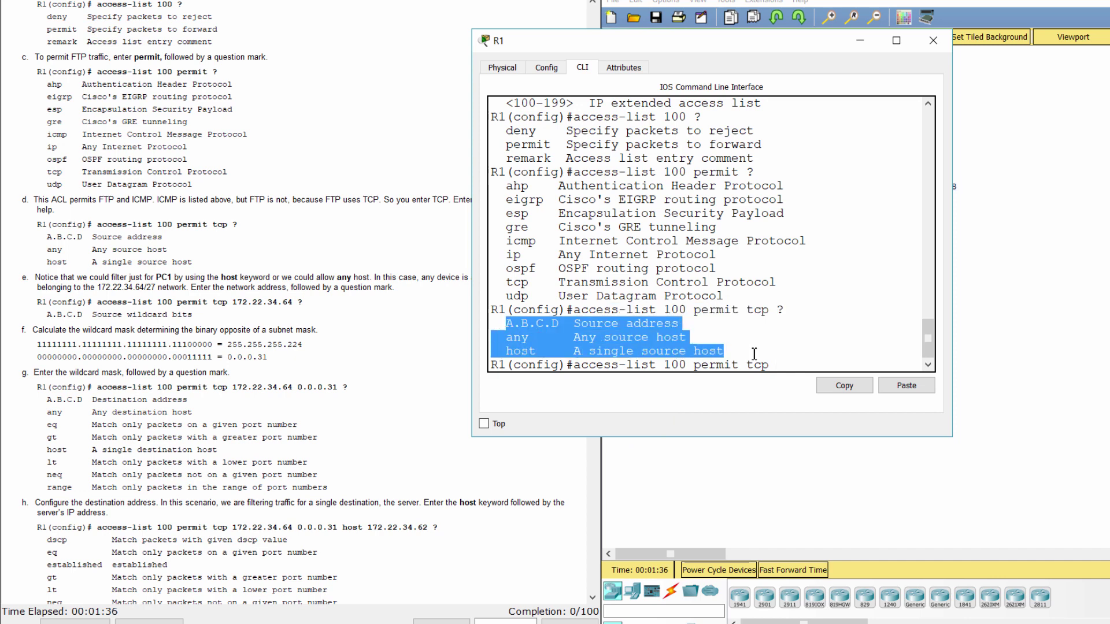
left_click(753, 355)
left_click(268, 287)
scroll(269, 288, "down", 2)
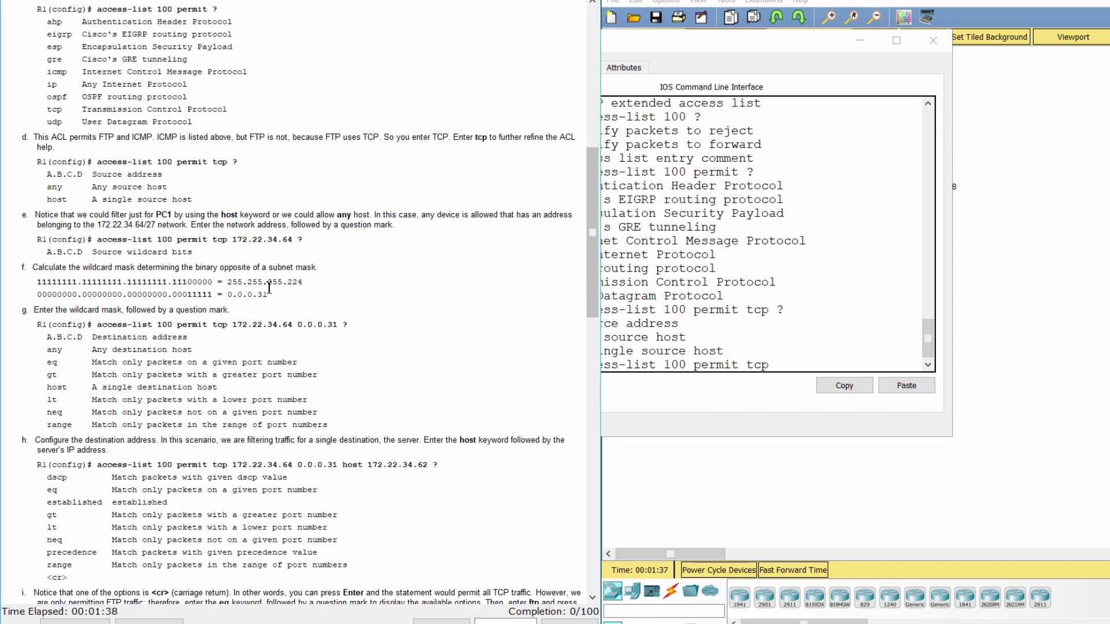
left_click_drag(16, 216, 234, 250)
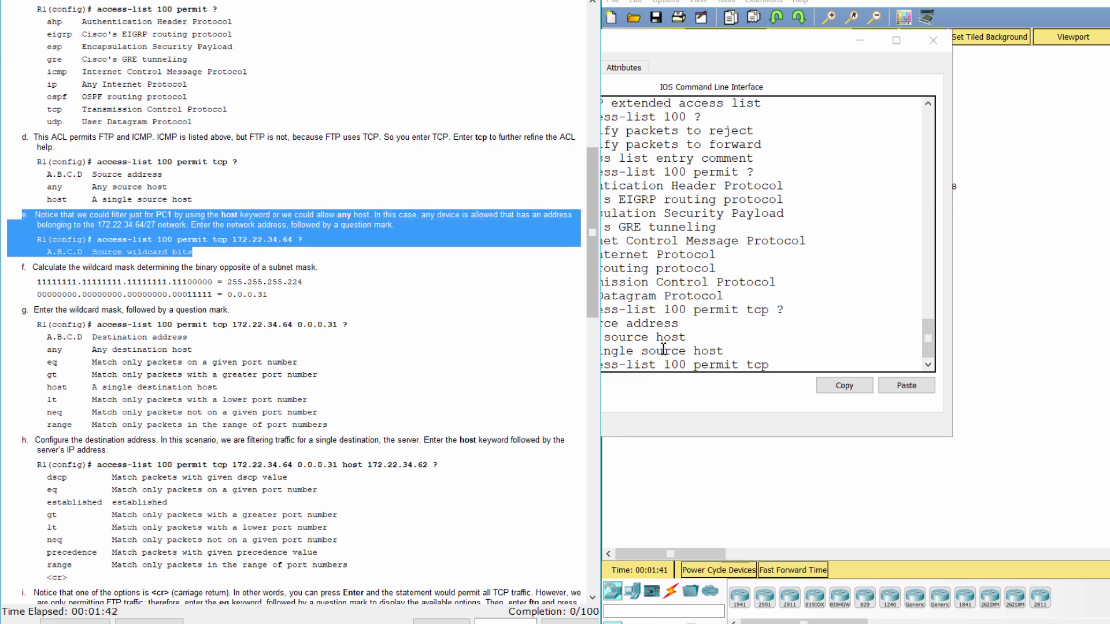
Add source 172.22.34.64 ? and read the wildcard mask calculation in steps f and g.
left_click(784, 386)
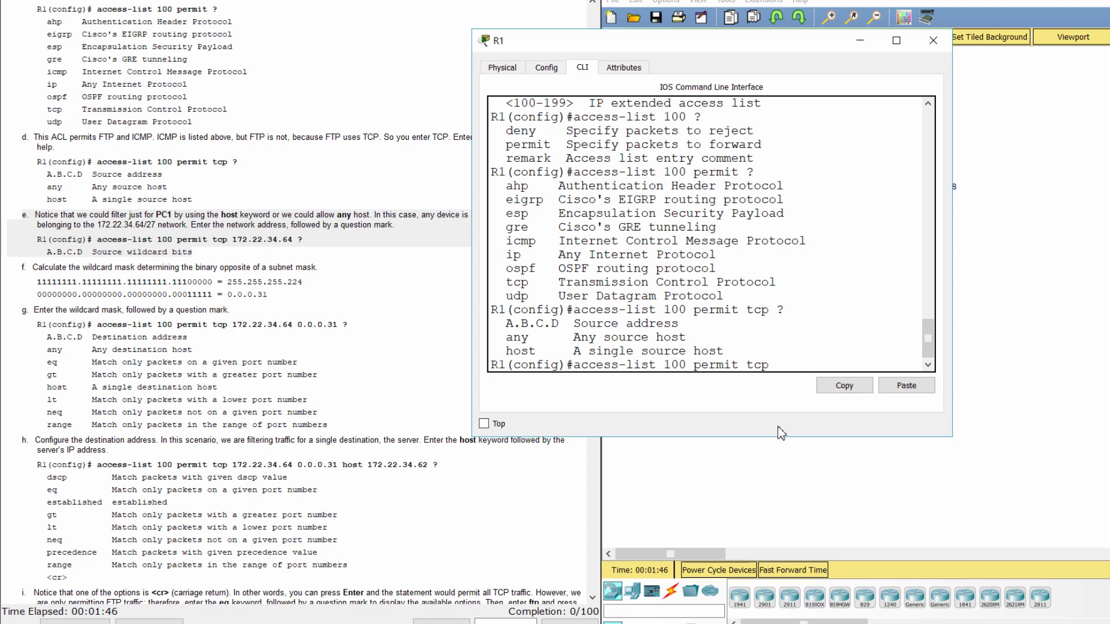
type("172.22.34.")
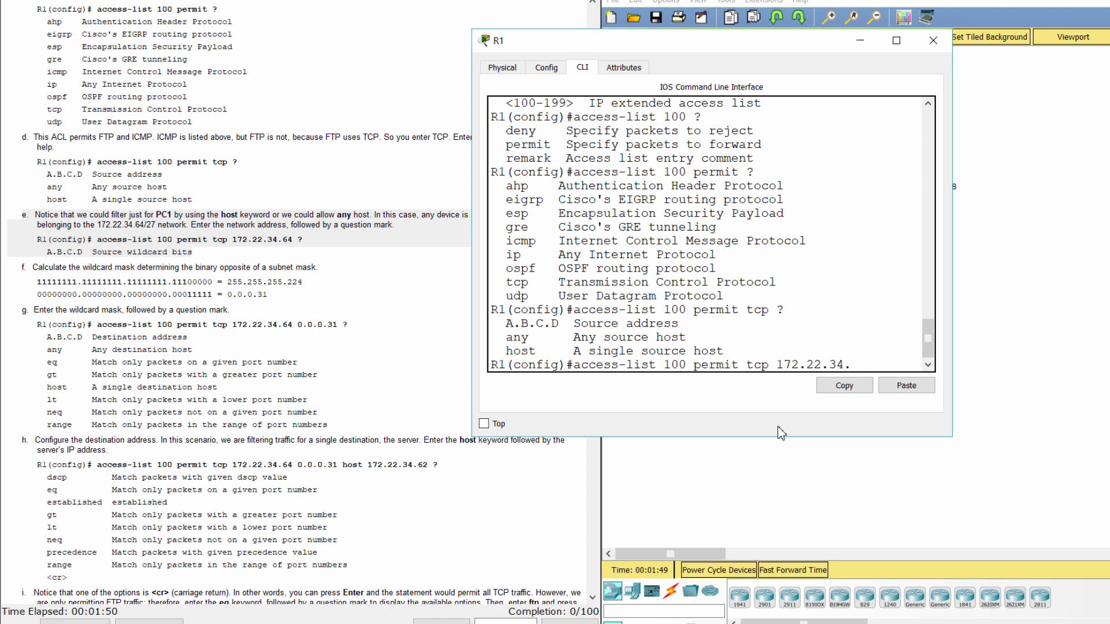
type("64 ?")
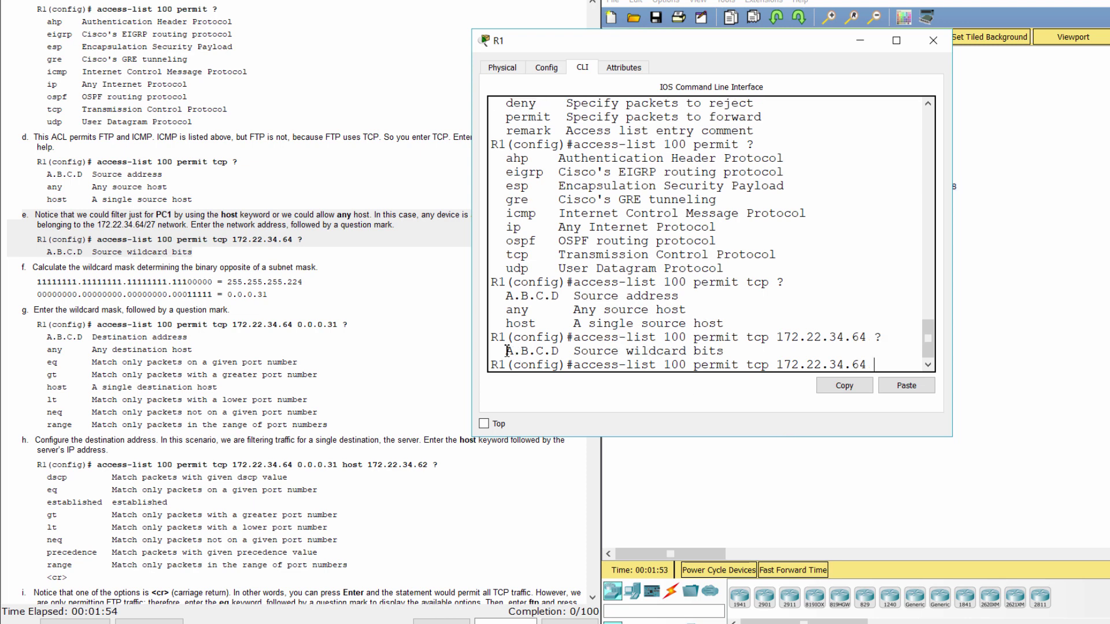
left_click_drag(505, 351, 725, 351)
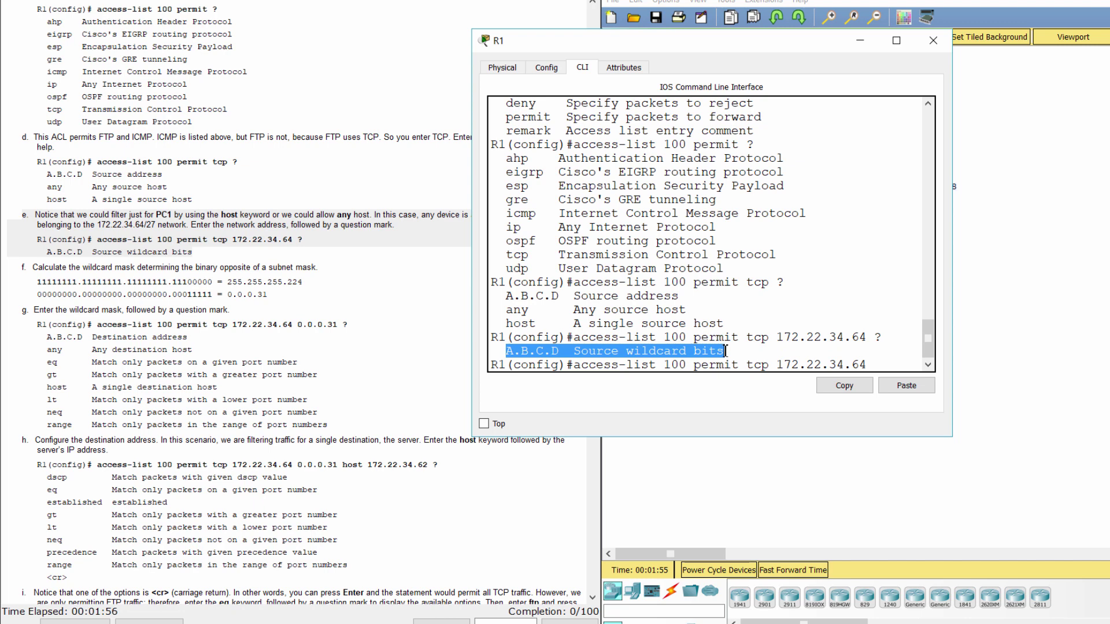
left_click(318, 284)
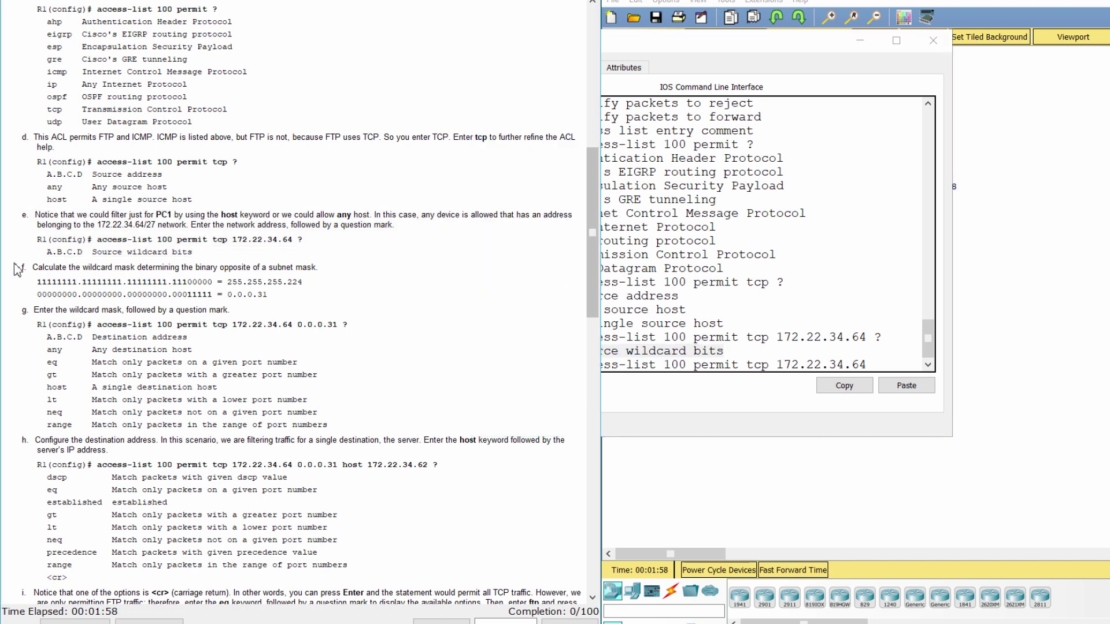
left_click_drag(18, 269, 330, 294)
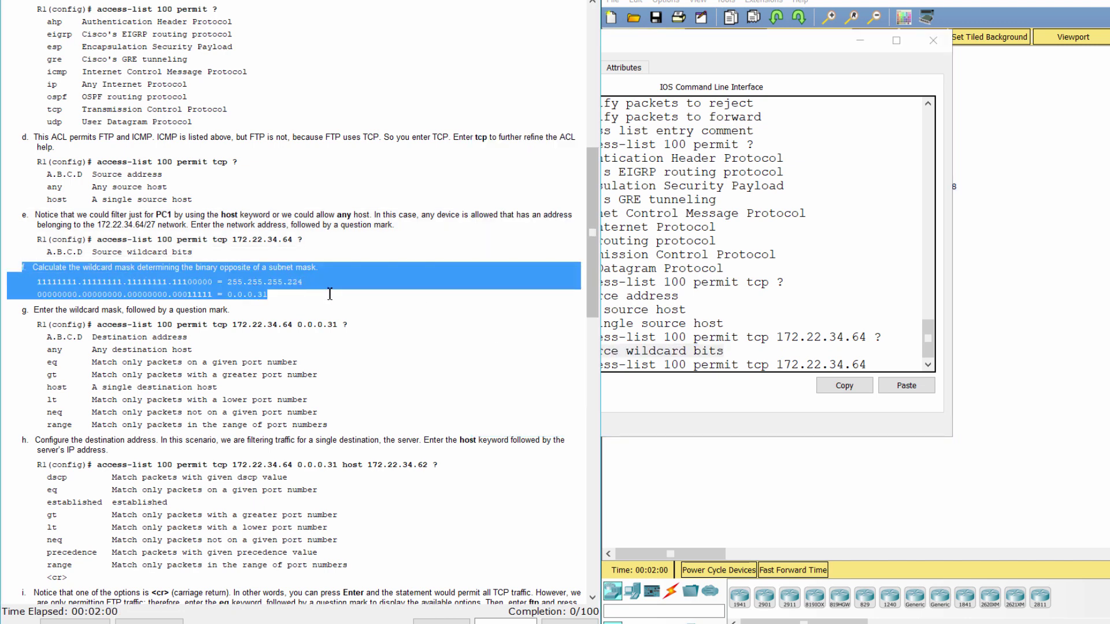
left_click(332, 317)
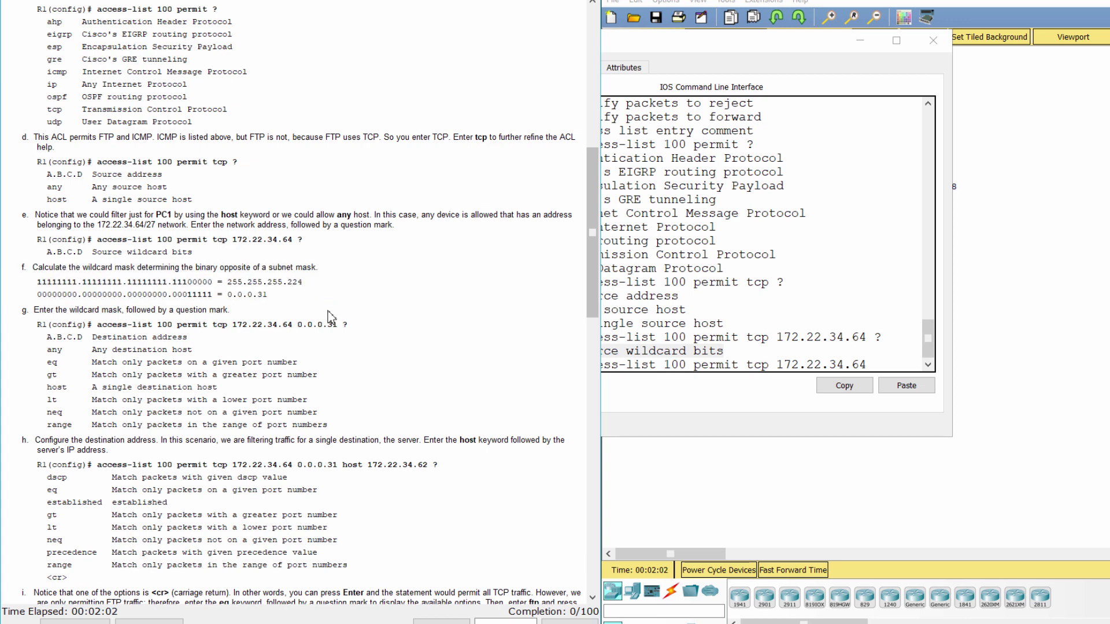
scroll(331, 316, "down", 5)
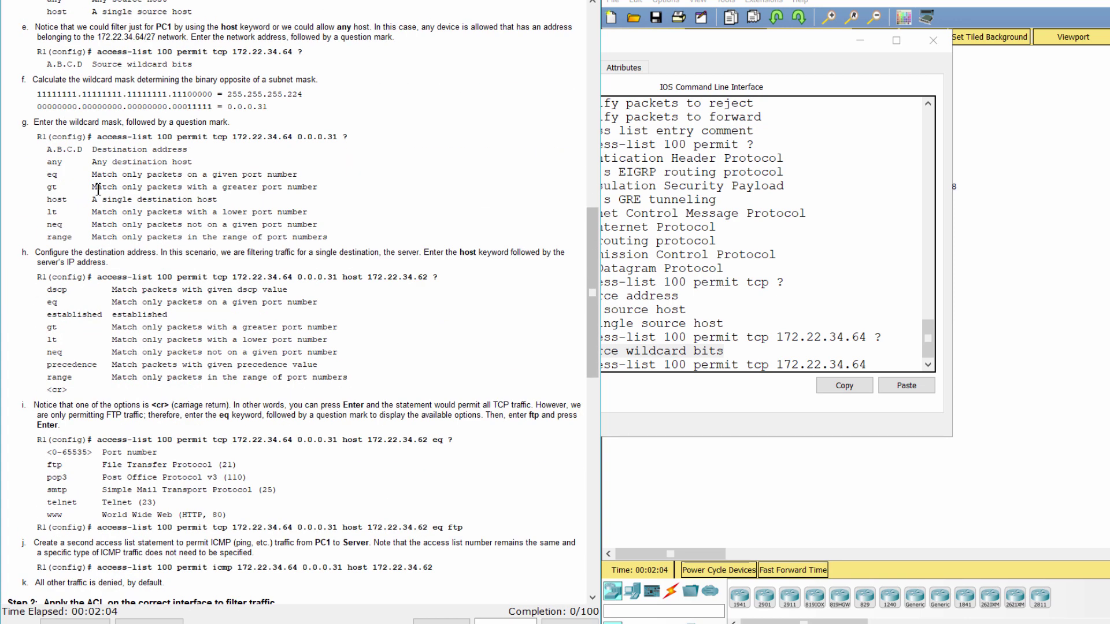
left_click_drag(23, 122, 355, 238)
Widen R1's window and list destination options after wildcard 0.0.0.31.
left_click(894, 368)
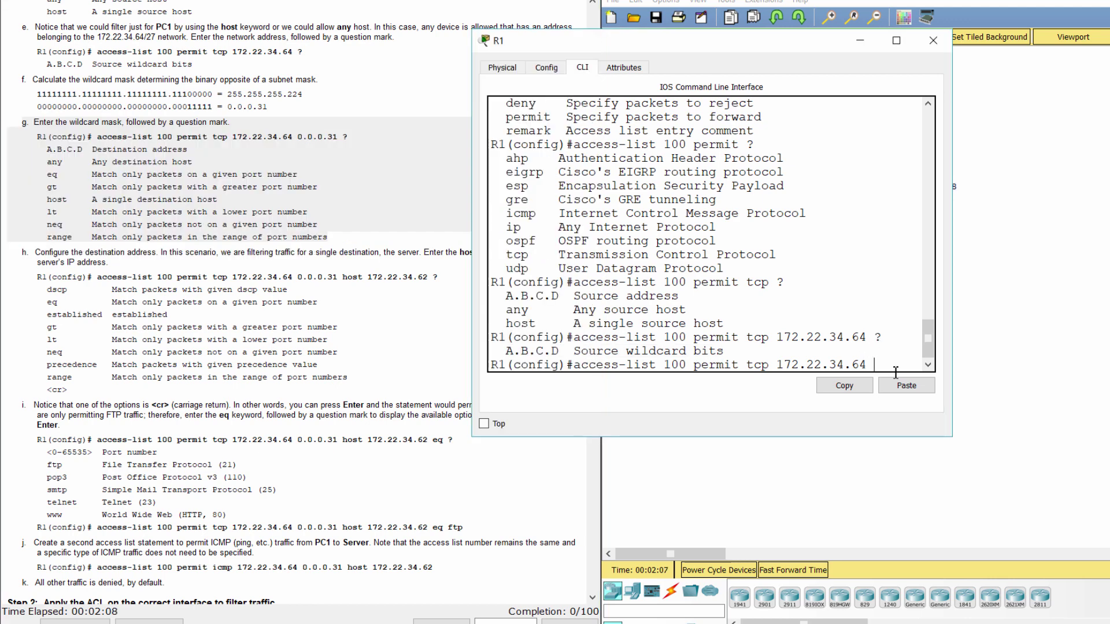
left_click_drag(952, 344, 1068, 341)
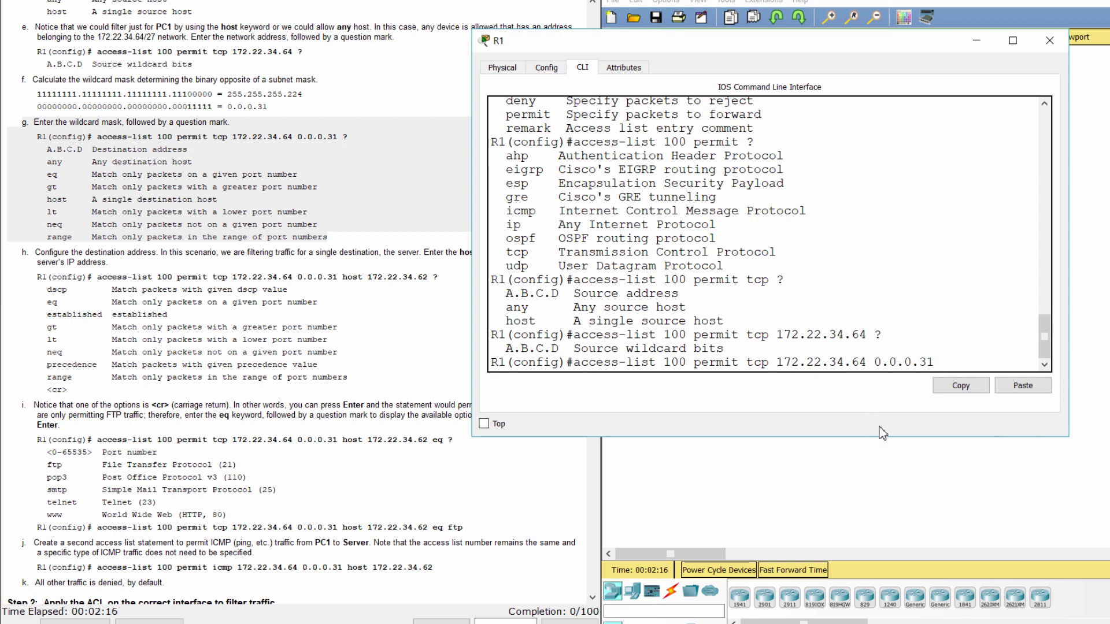
type("?")
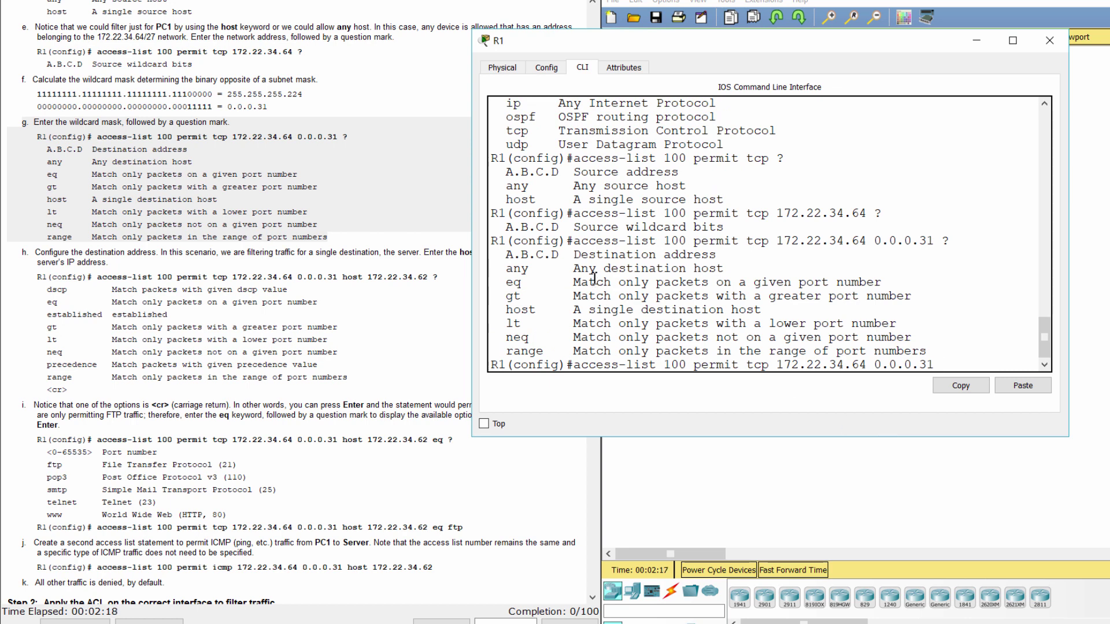
left_click_drag(505, 254, 958, 349)
left_click(36, 328)
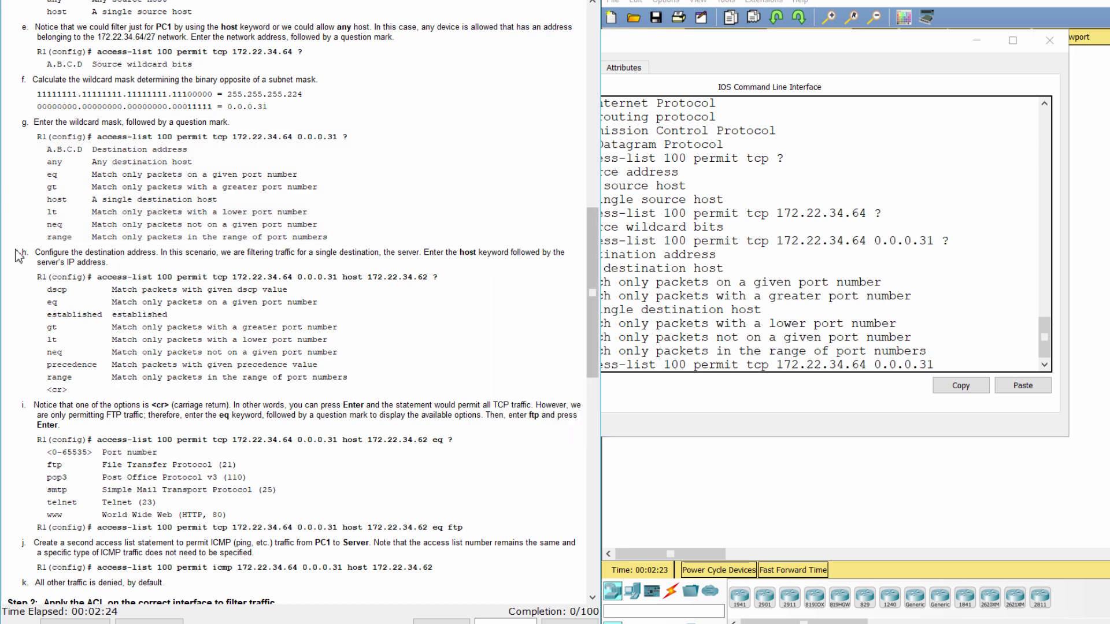
Append destination host 172.22.34.62 to the ACL 100 line and check the remaining options.
left_click_drag(22, 252, 409, 386)
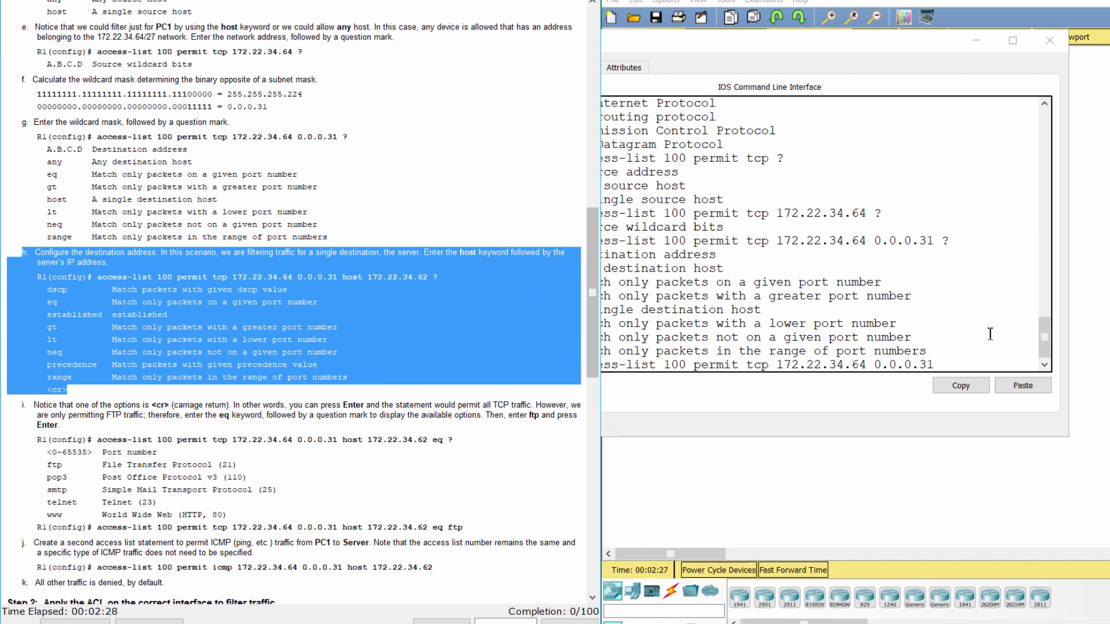
left_click(976, 366)
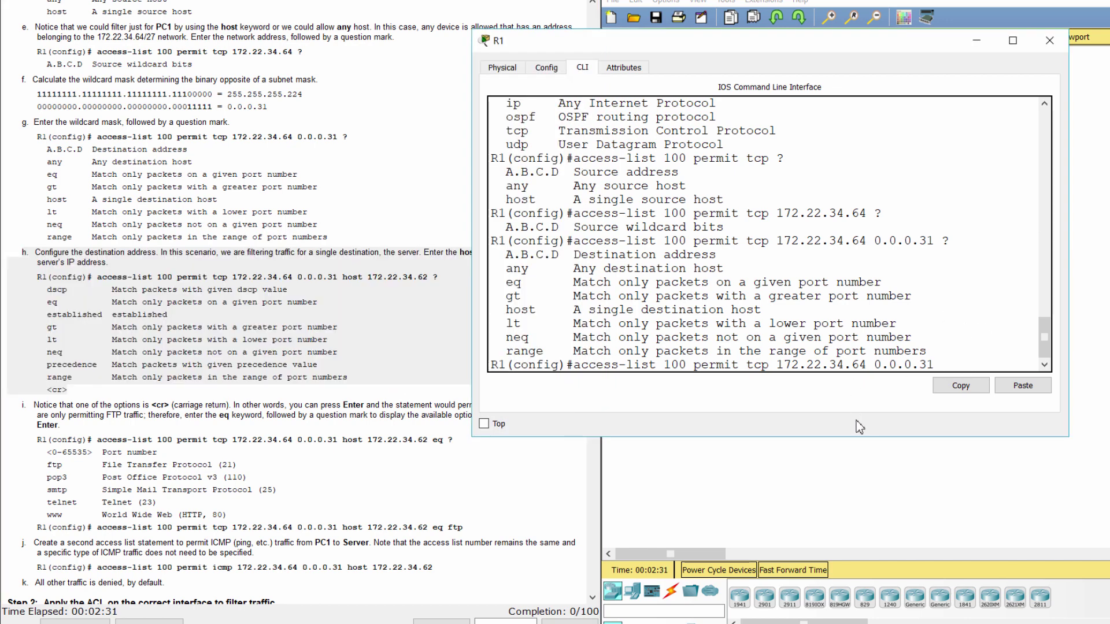
type("host 172.22")
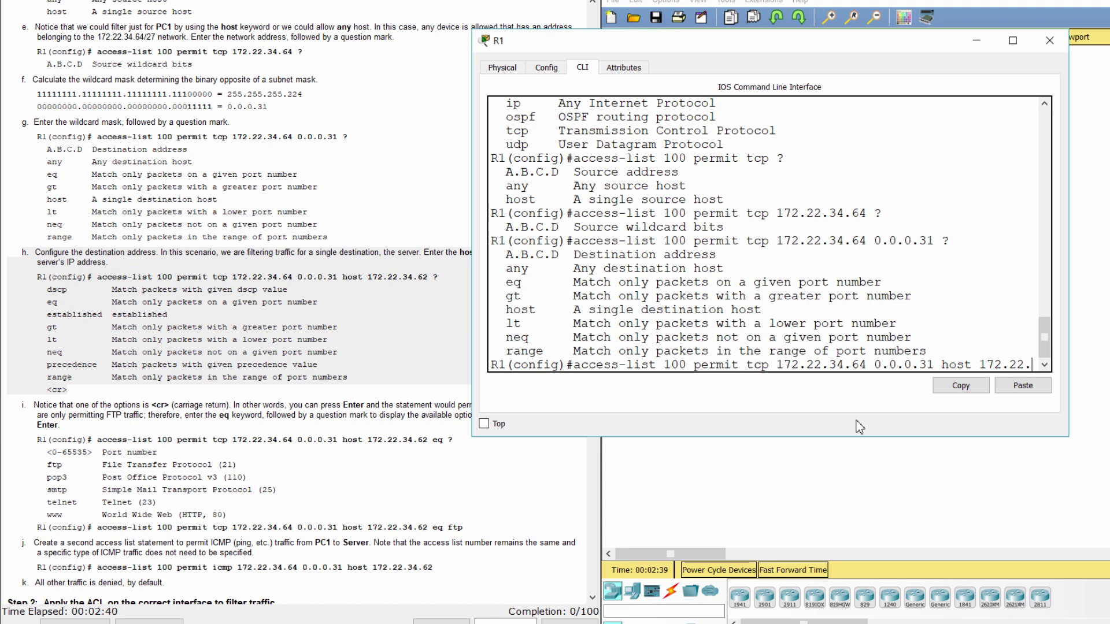
type(".34")
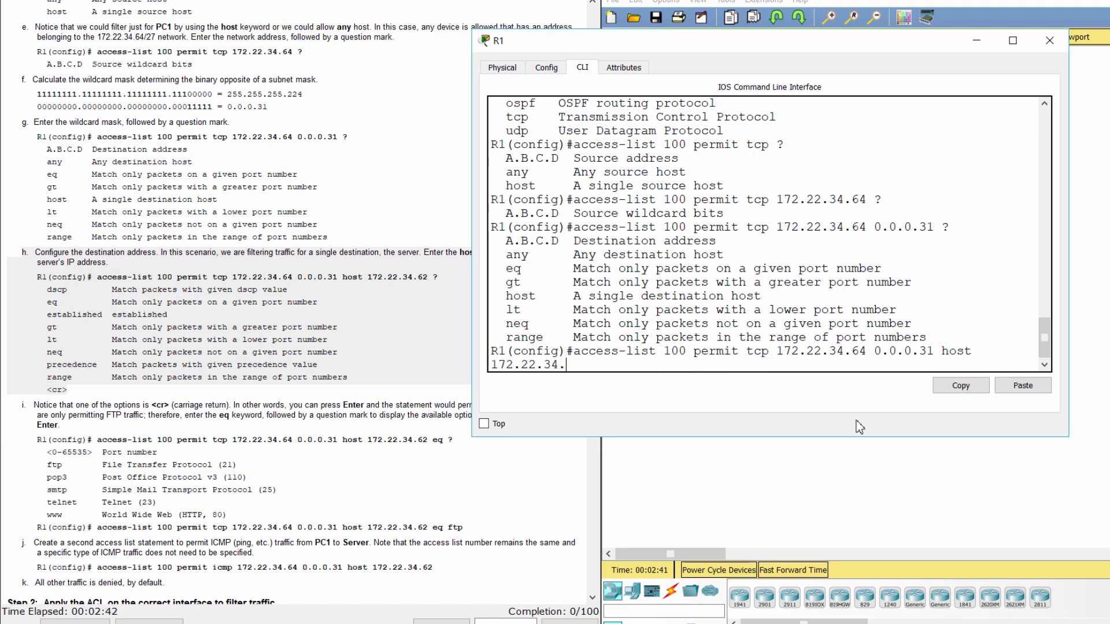
type(".62")
left_click_drag(473, 283, 414, 286)
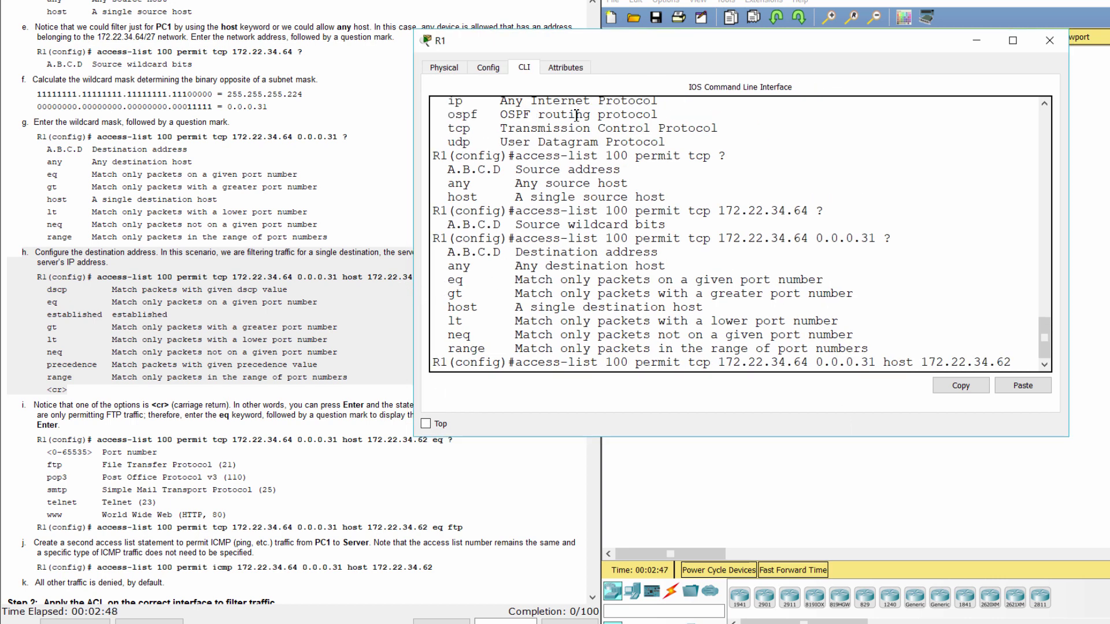
left_click_drag(602, 43, 626, 34)
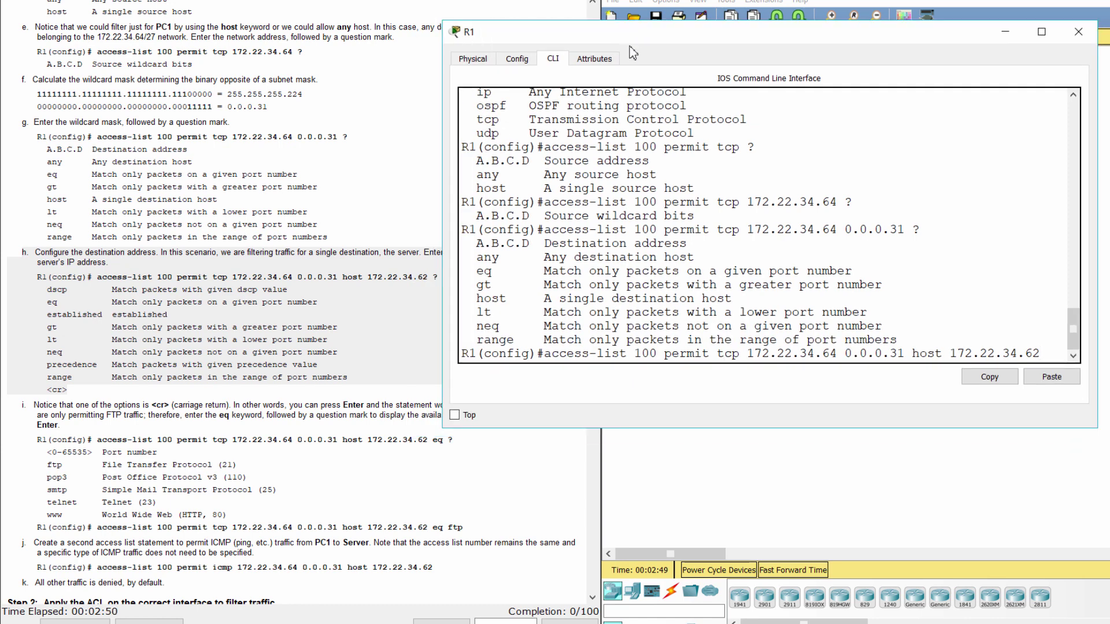
type("?")
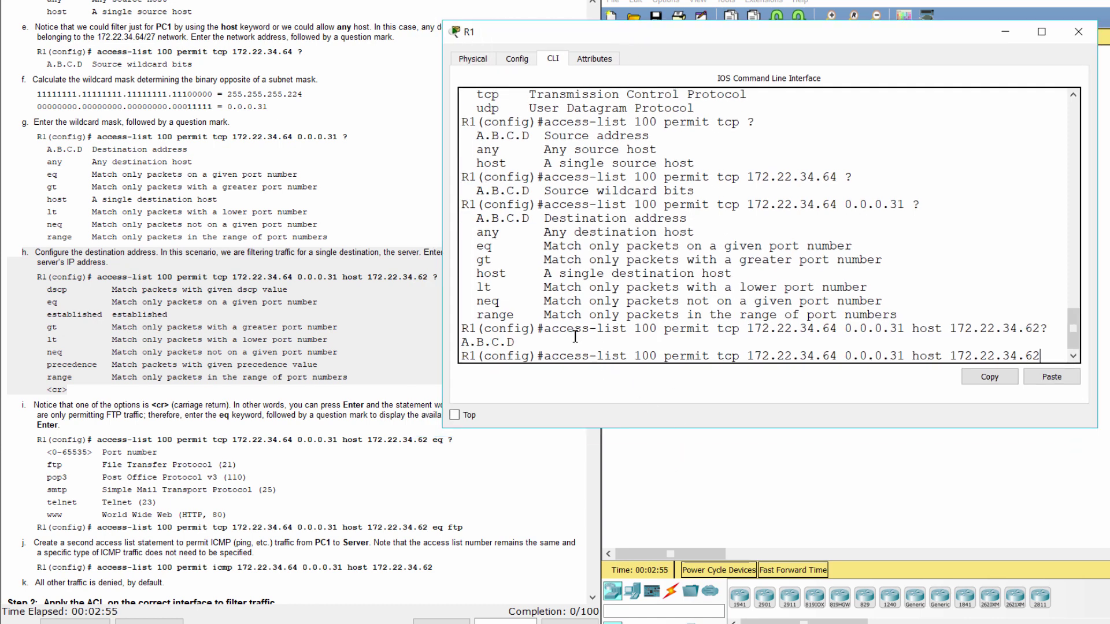
left_click(248, 418)
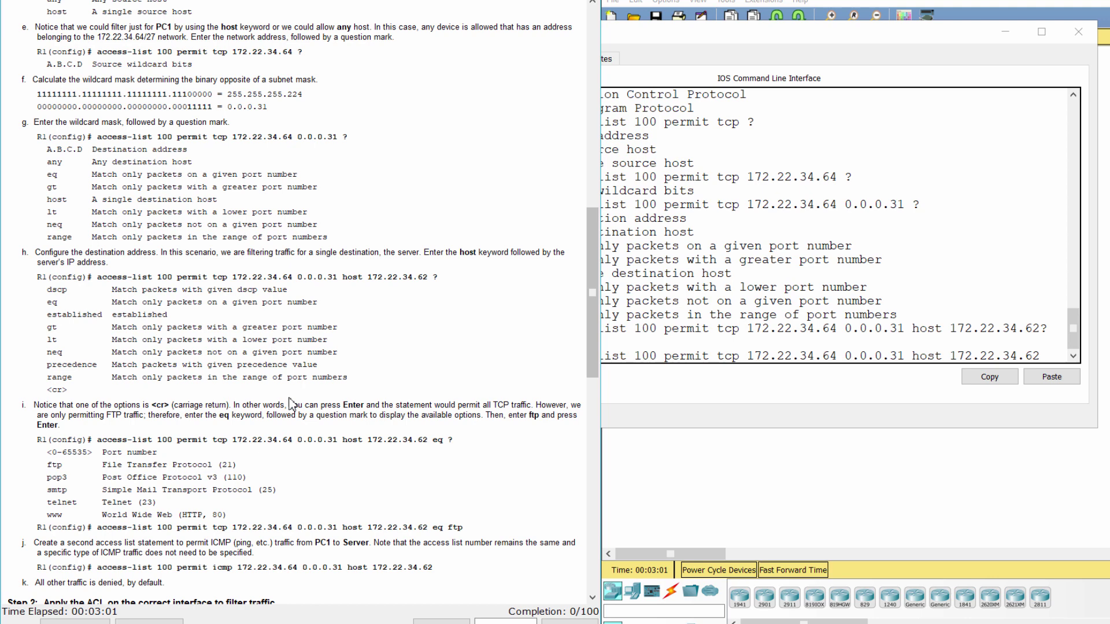
Read step i on the eq keyword and list the port options with eq ?
scroll(290, 403, "down", 3)
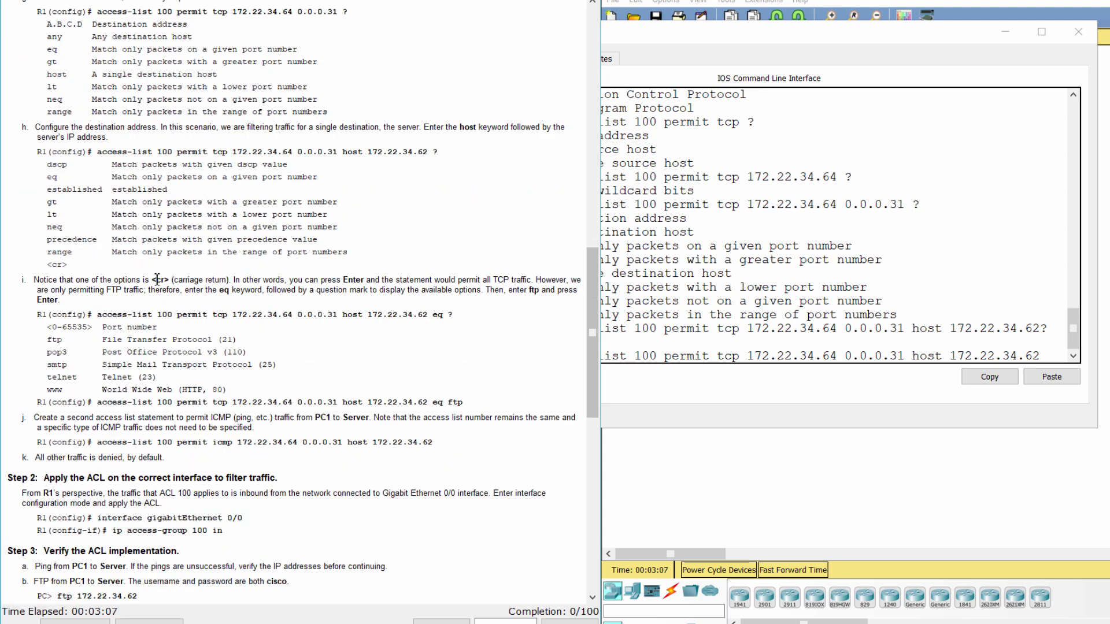
left_click_drag(15, 277, 214, 300)
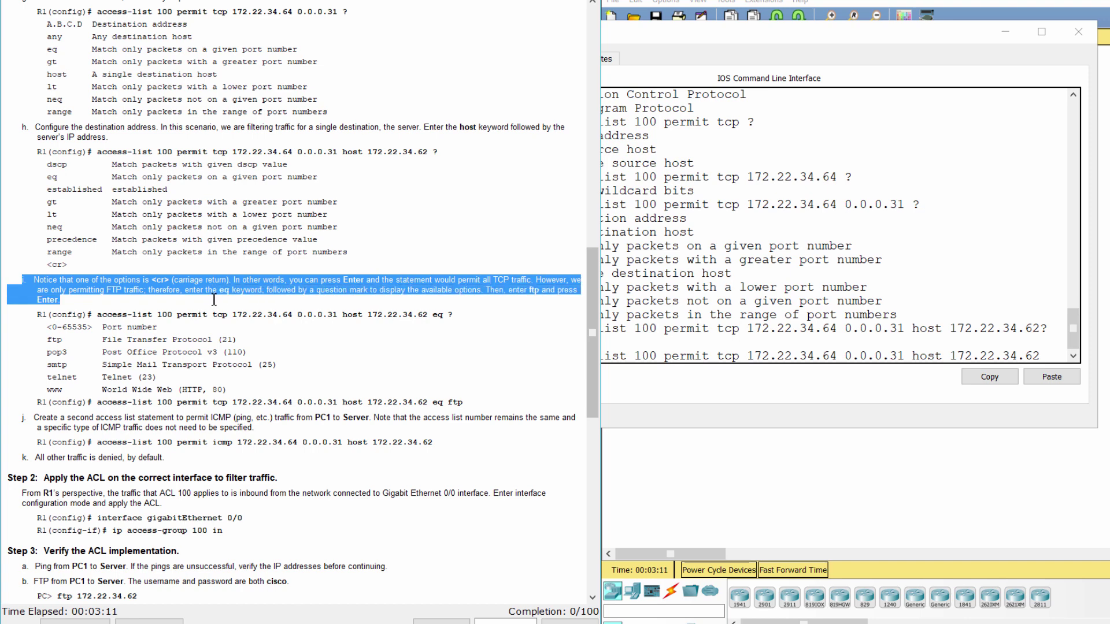
left_click_drag(187, 340, 234, 337)
left_click(268, 341)
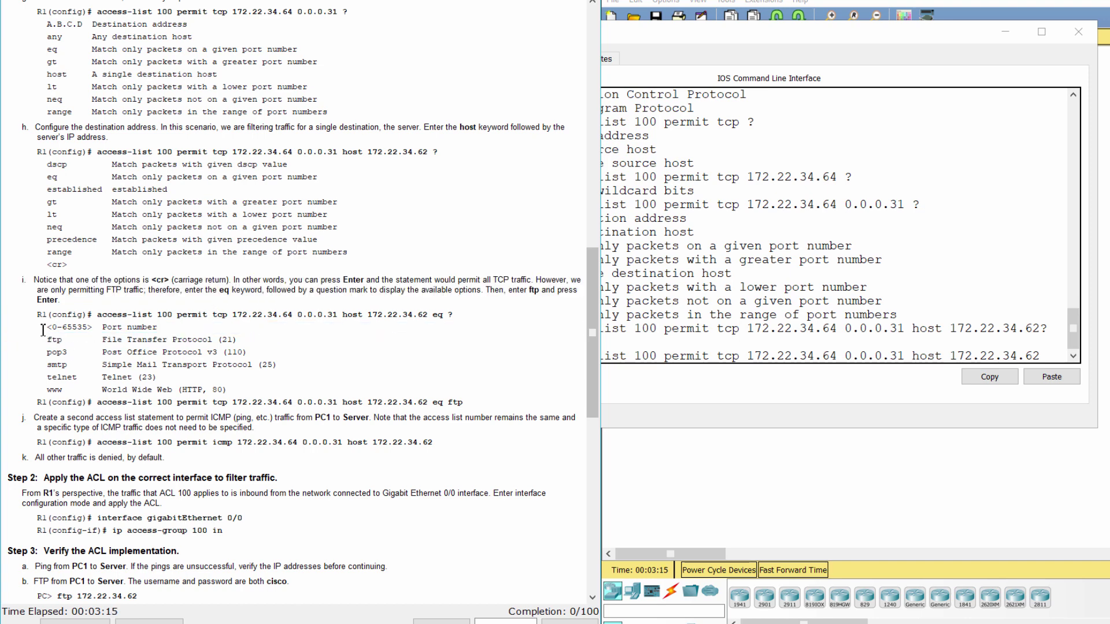
left_click_drag(36, 316, 276, 387)
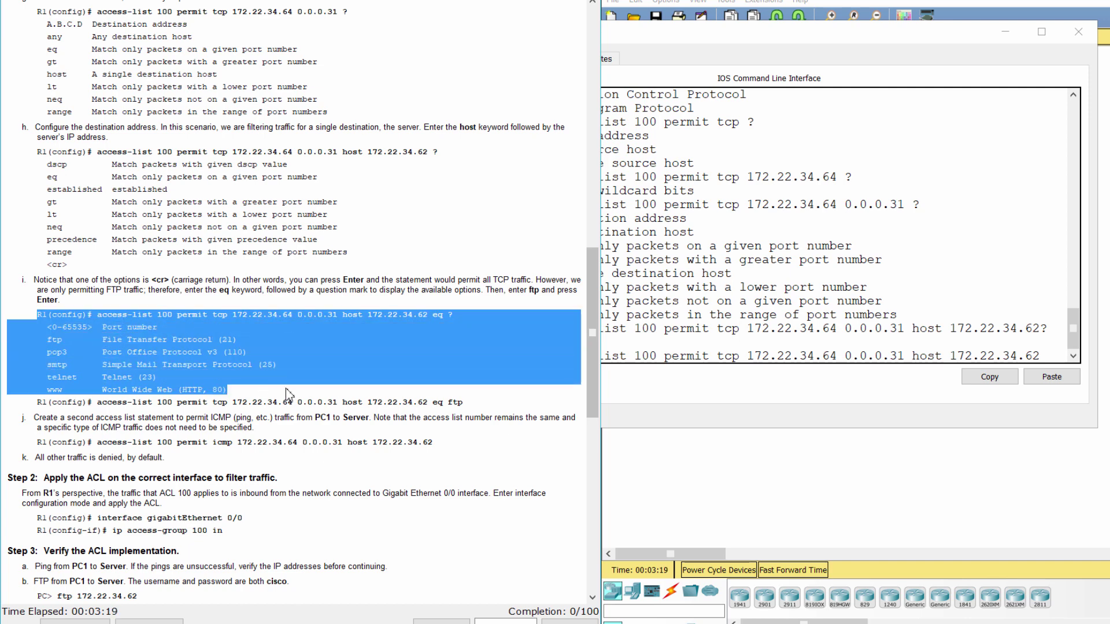
left_click(1041, 347)
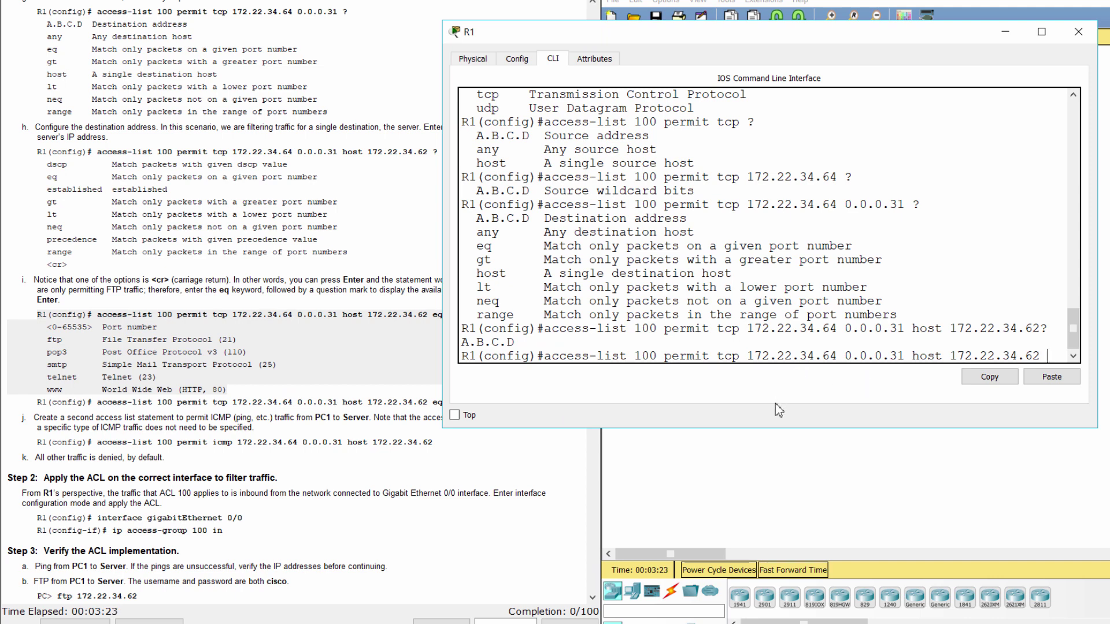
type("eq?")
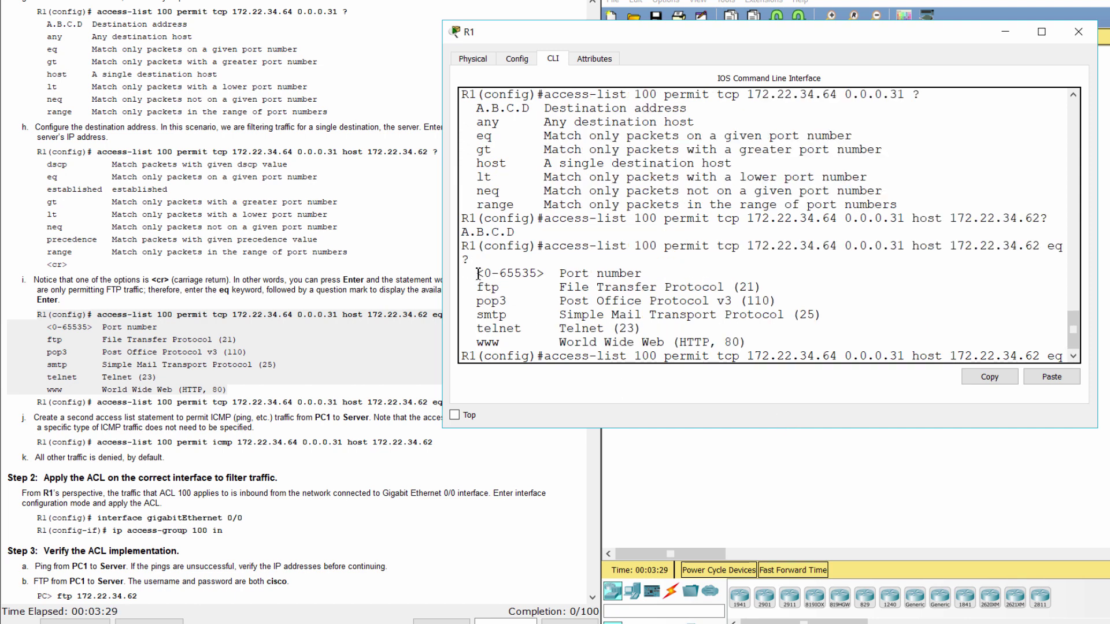
left_click_drag(477, 273, 782, 344)
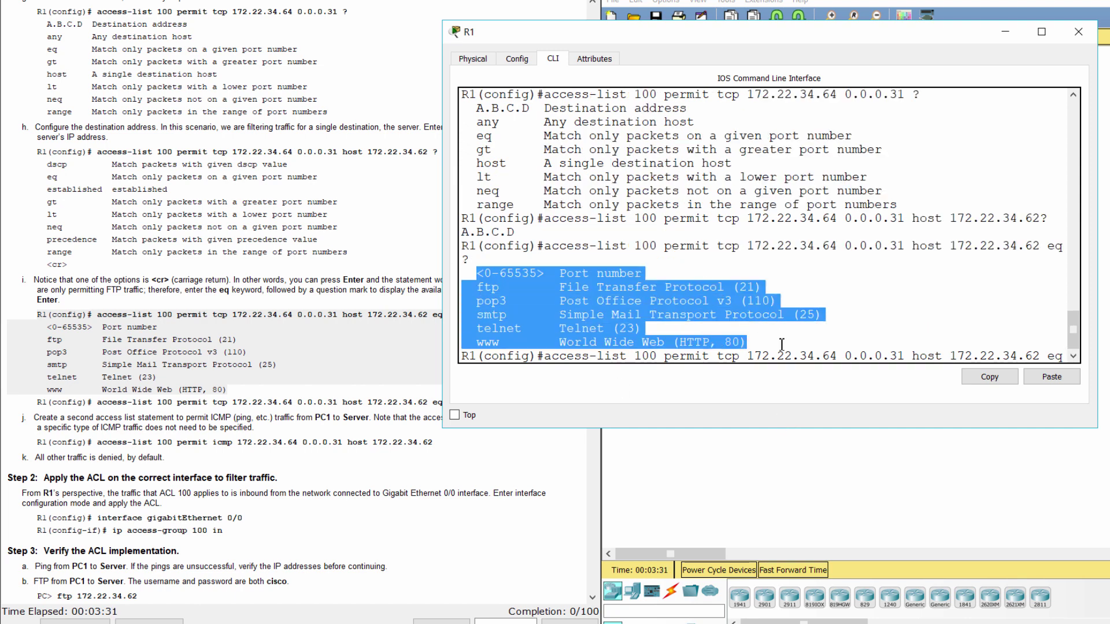
Complete the ACL 100 line with eq ftp and enter the FTP permit statement.
left_click(269, 398)
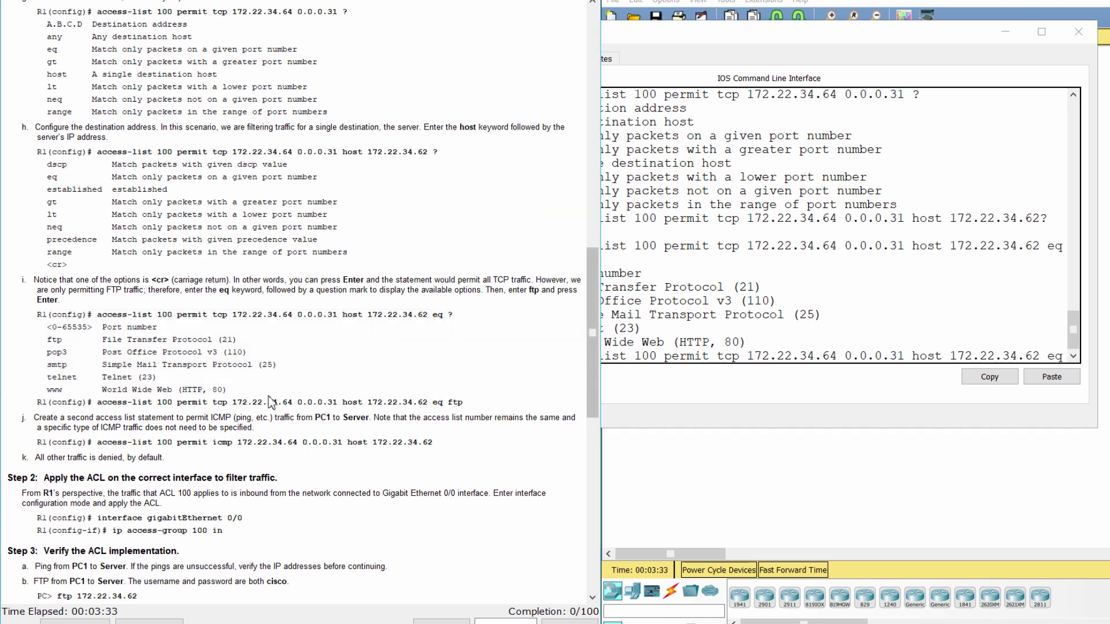
scroll(269, 402, "down", 2)
left_click_drag(35, 340, 473, 344)
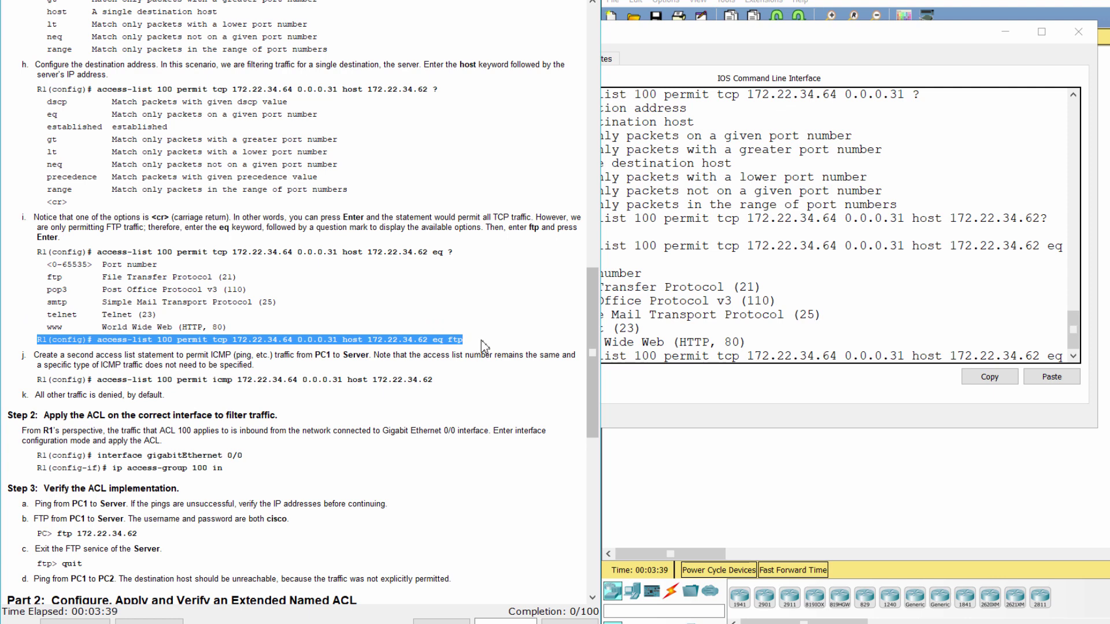
left_click(485, 345)
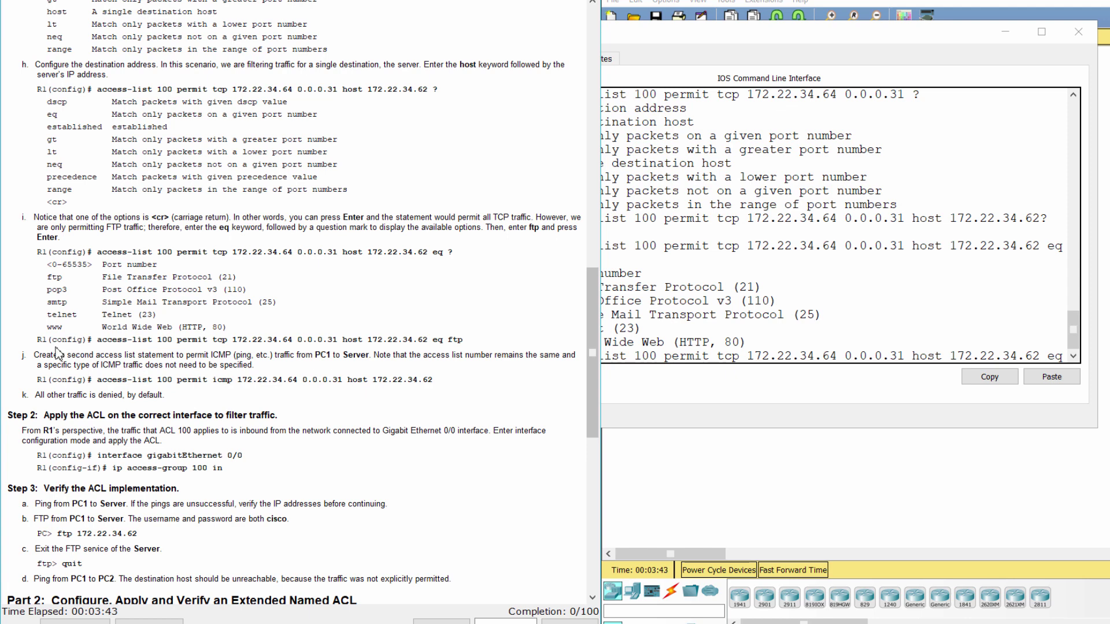
left_click(699, 342)
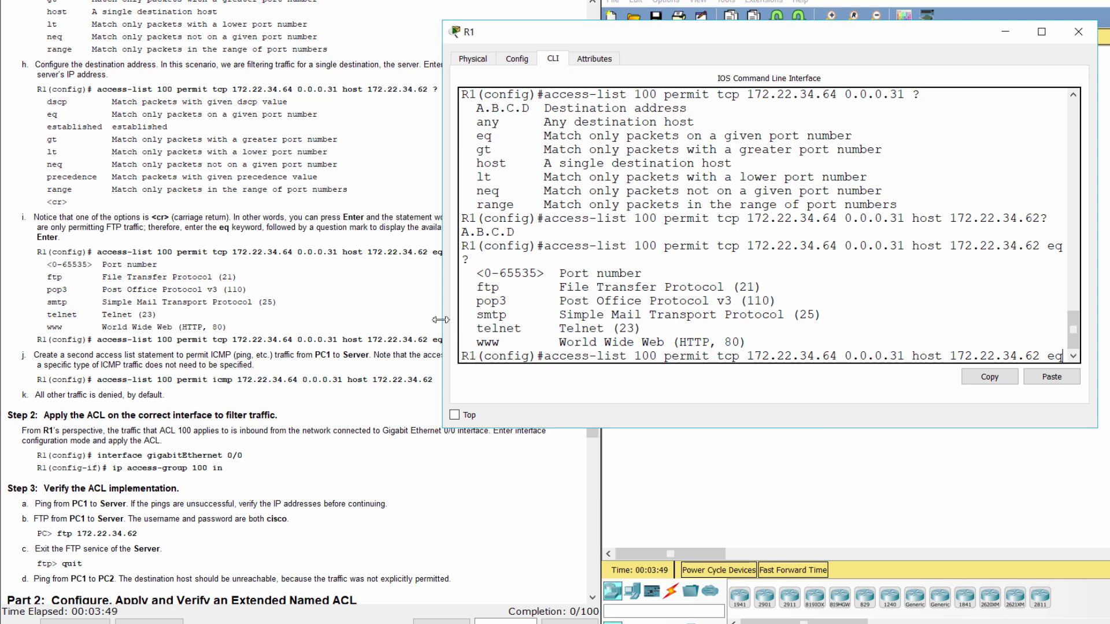
left_click_drag(443, 325, 384, 325)
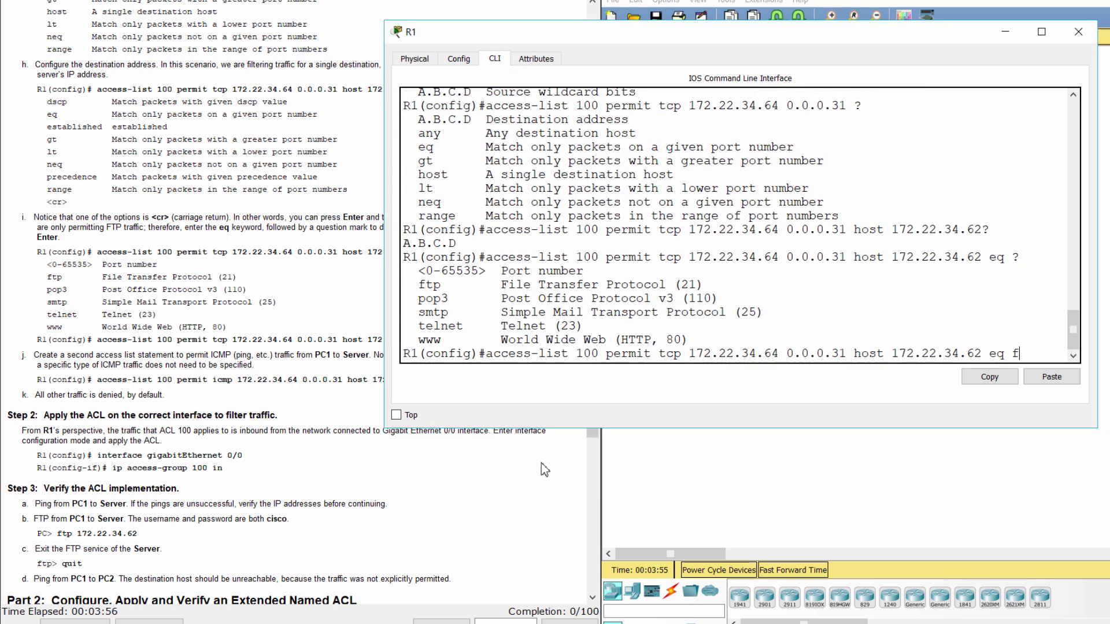
type("tp")
key("Return")
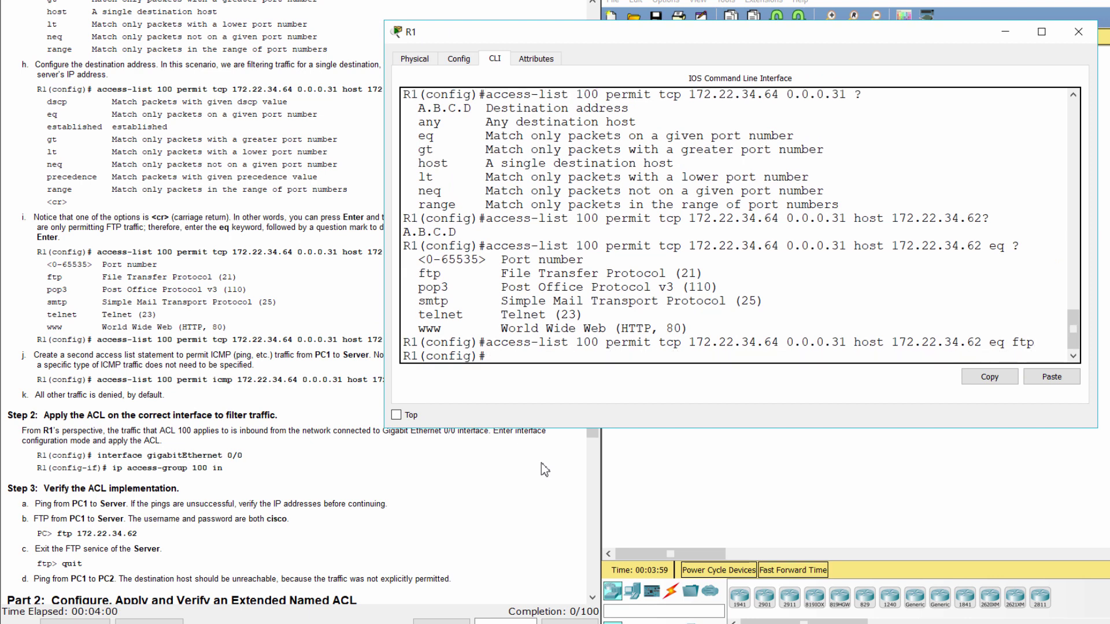
Enter access-list 100 permit icmp 172.22.34.64 0.0.0.31 host 172.22.34.62 on R1.
left_click(172, 398)
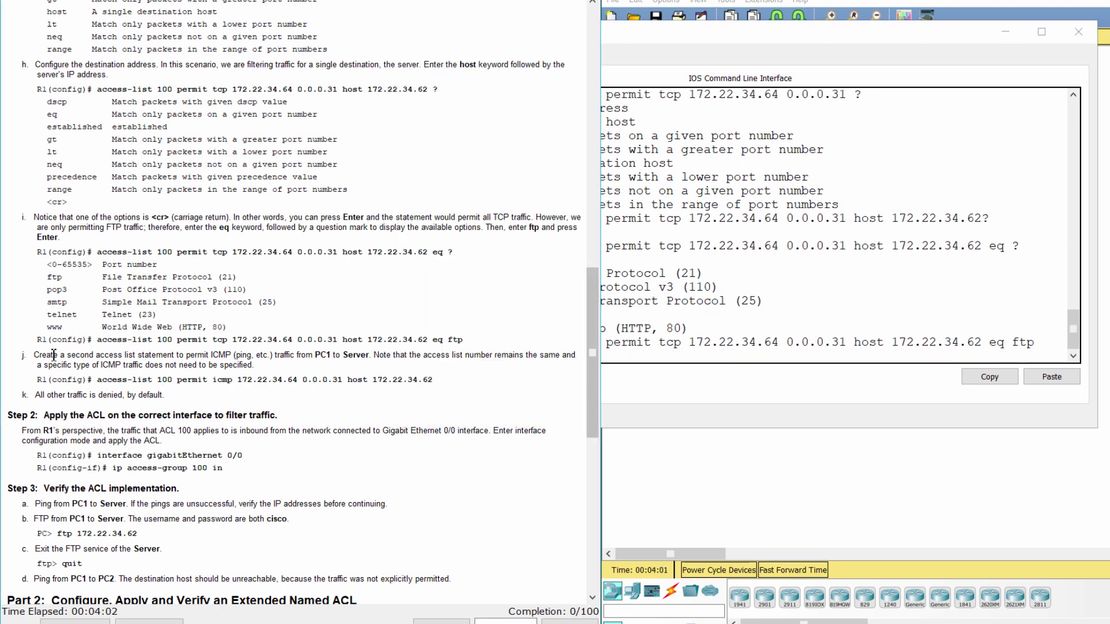
left_click_drag(22, 355, 440, 380)
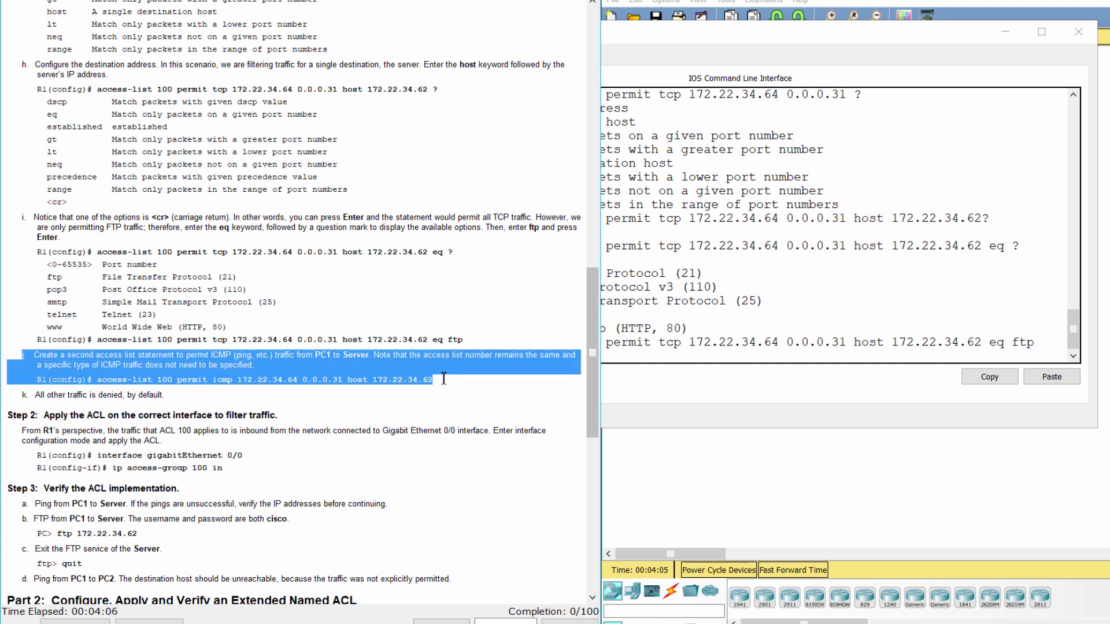
left_click(665, 359)
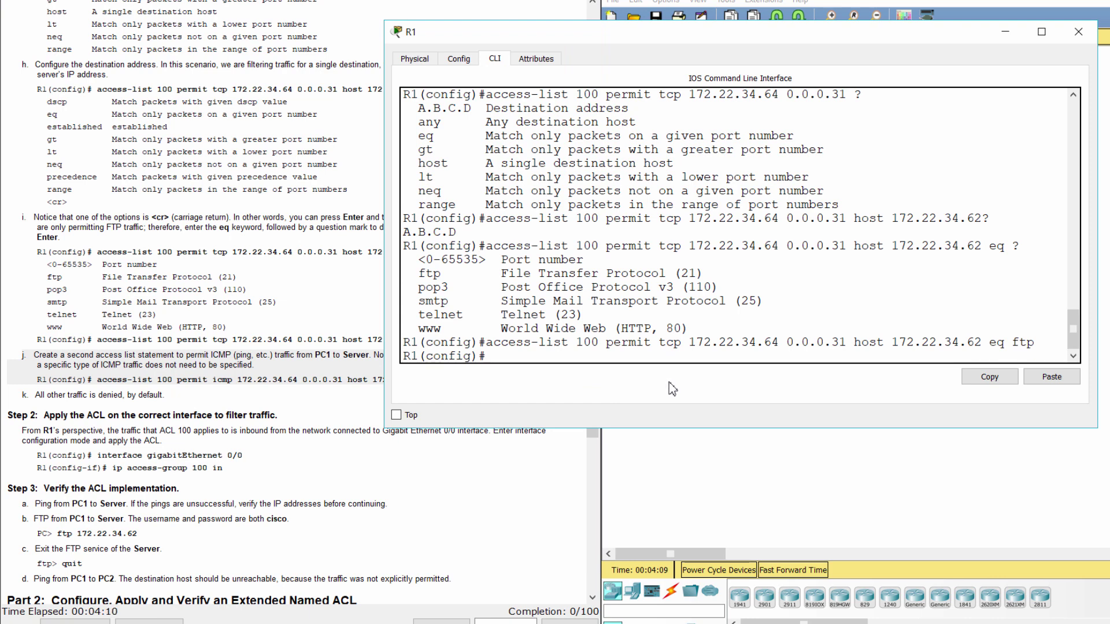
type("access-list 100 per")
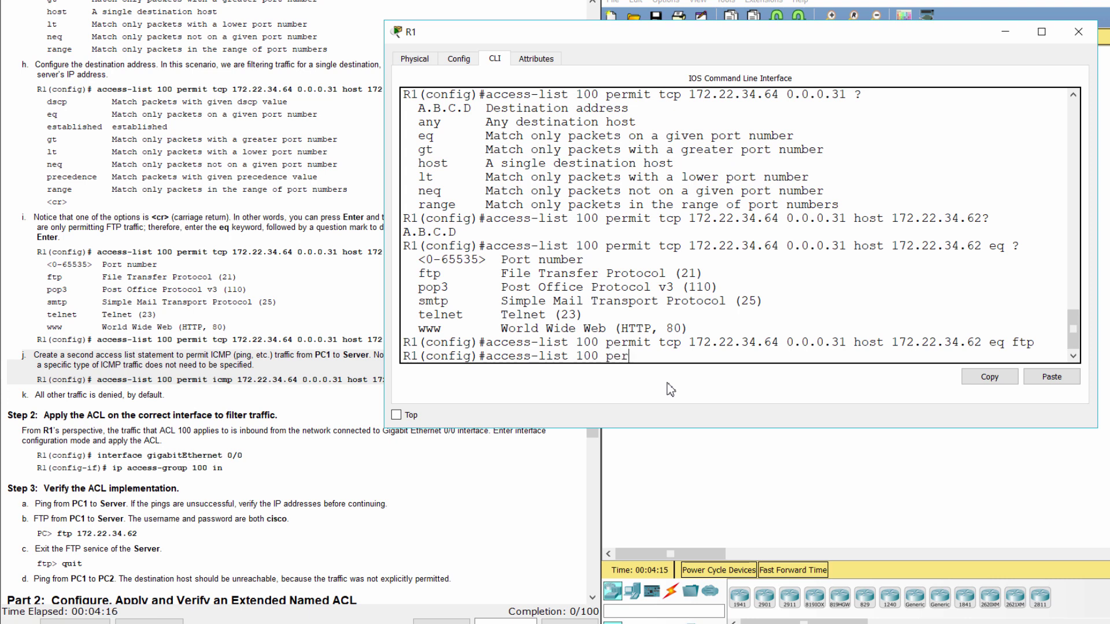
type("mit icmp 172.22.34.")
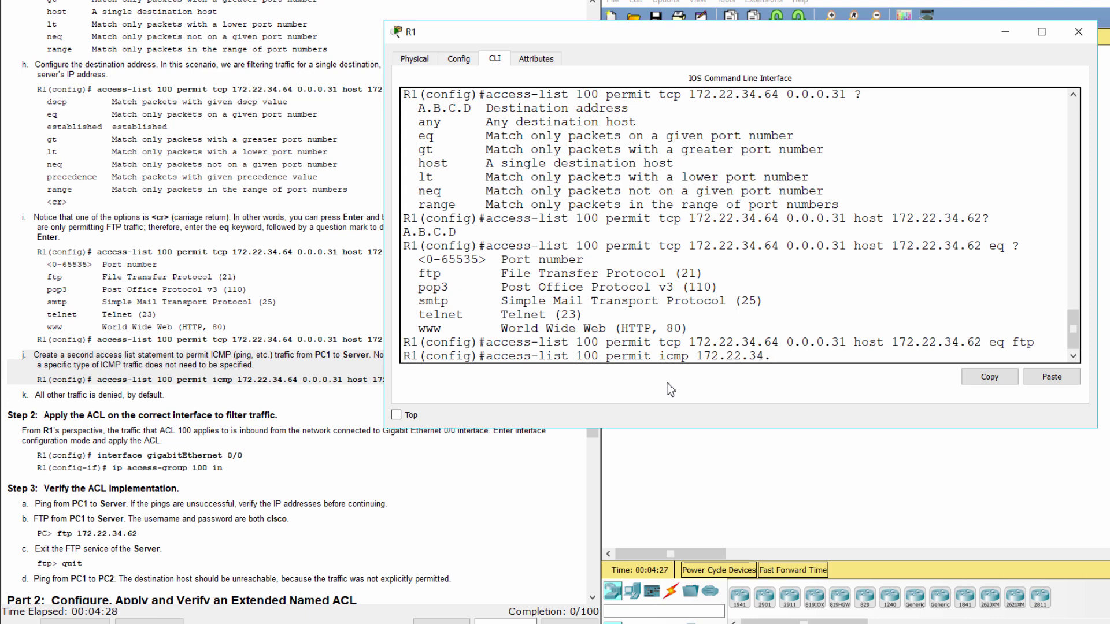
type("64 0.0.0.31 hos")
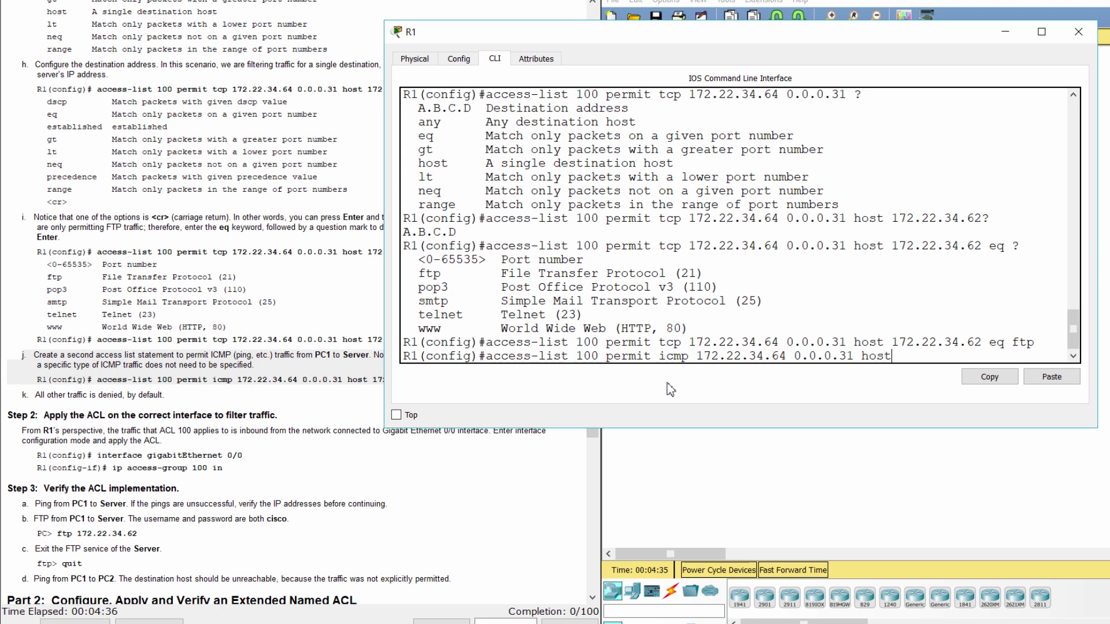
type("t 172.22.34.62")
key("Return")
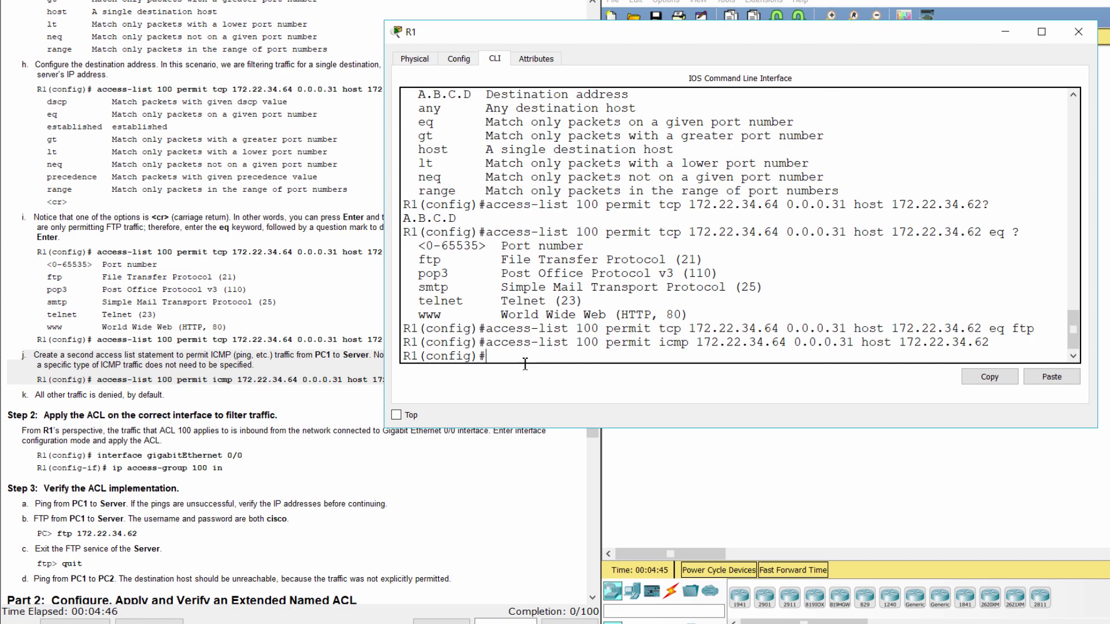
left_click(15, 393)
Read the implicit-deny note and the Step 2 interface commands in the lab instructions.
left_click_drag(15, 393, 197, 402)
left_click(197, 402)
scroll(196, 402, "down", 3)
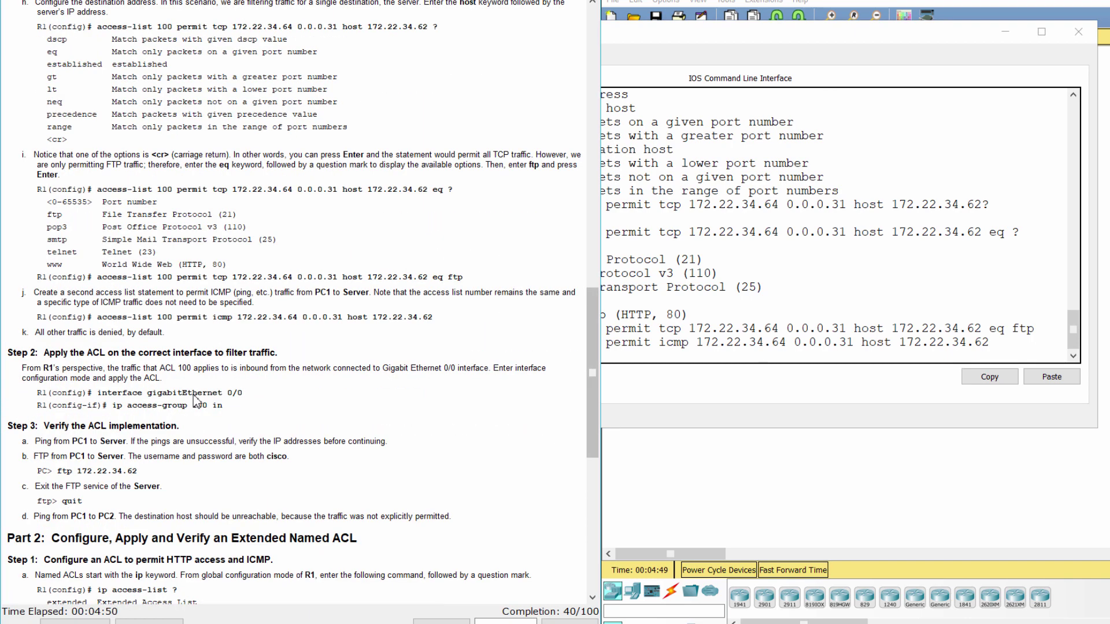
scroll(197, 402, "down", 2)
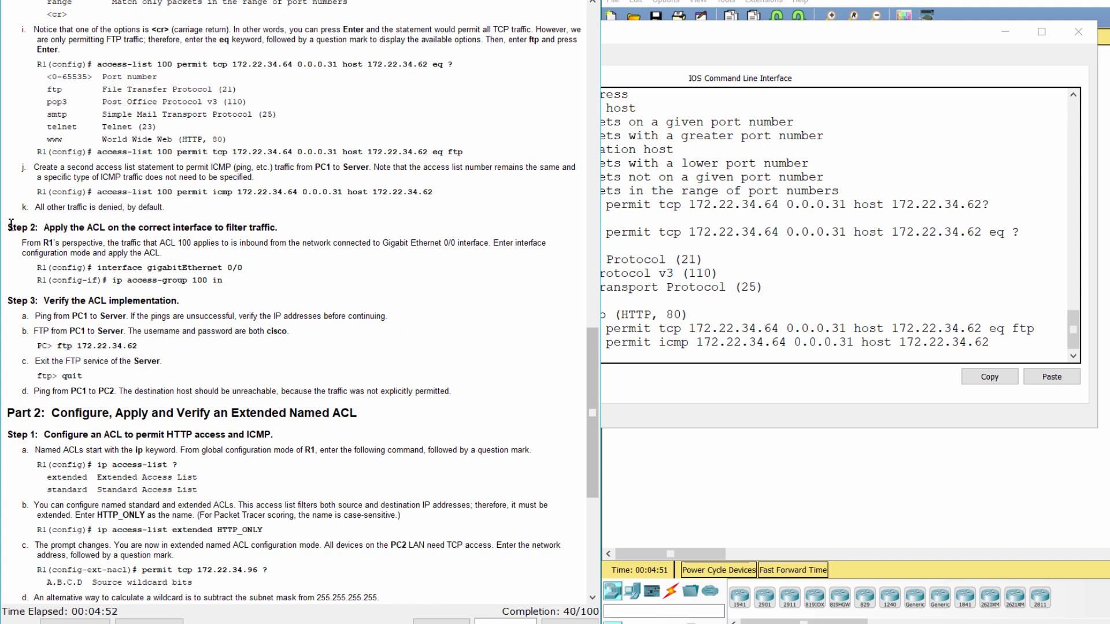
left_click_drag(15, 226, 300, 237)
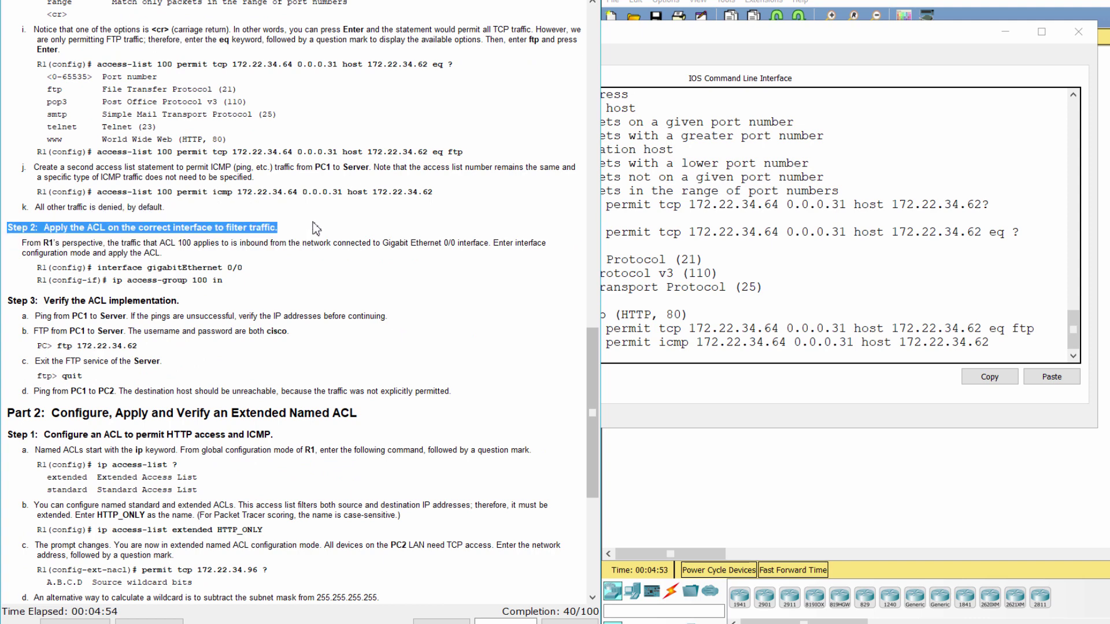
left_click(315, 229)
left_click_drag(16, 243, 177, 257)
left_click(191, 260)
left_click_drag(29, 272, 225, 280)
Apply access list 100 inbound on g0/0 with ip access-group 100 in.
left_click(716, 373)
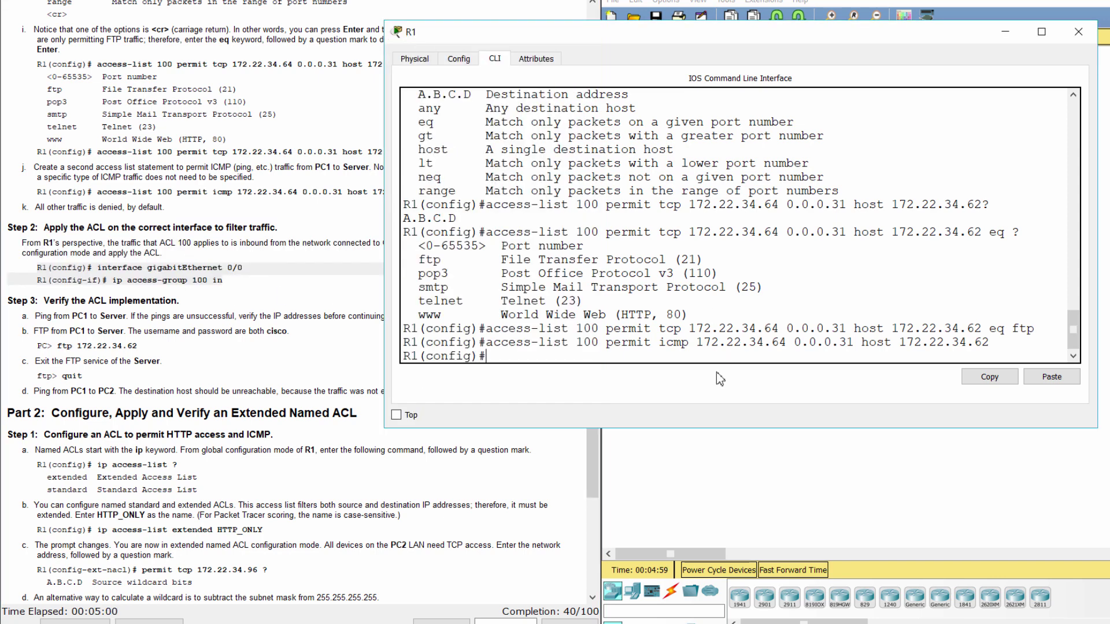
type("int g0/0")
key("Return")
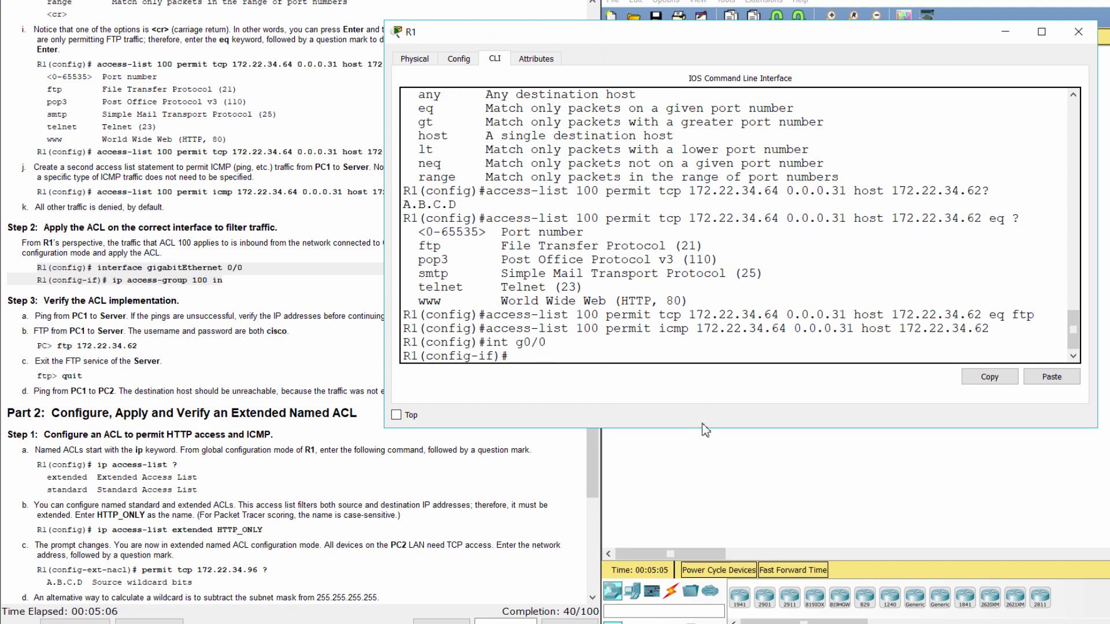
type("ip access-group 100")
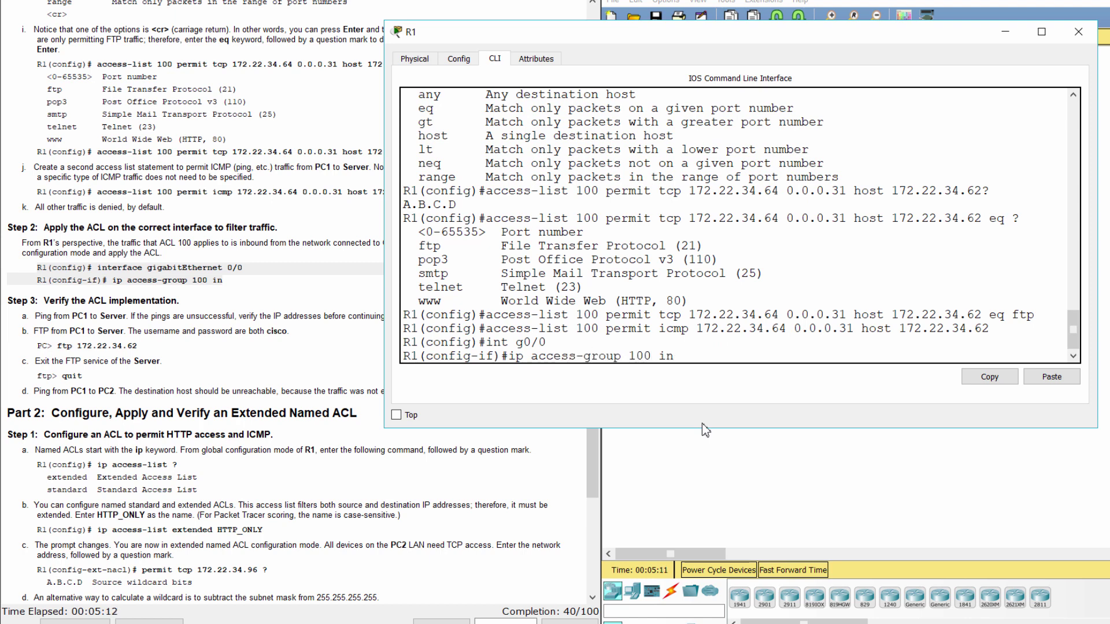
type(" in")
key("Return")
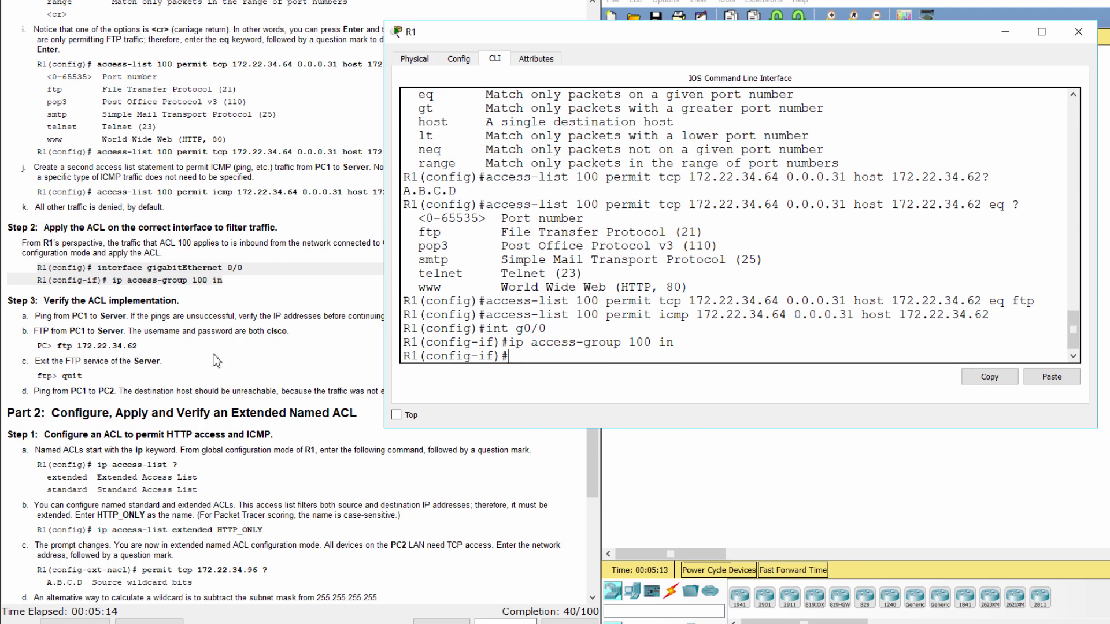
left_click(142, 345)
scroll(141, 345, "down", 2)
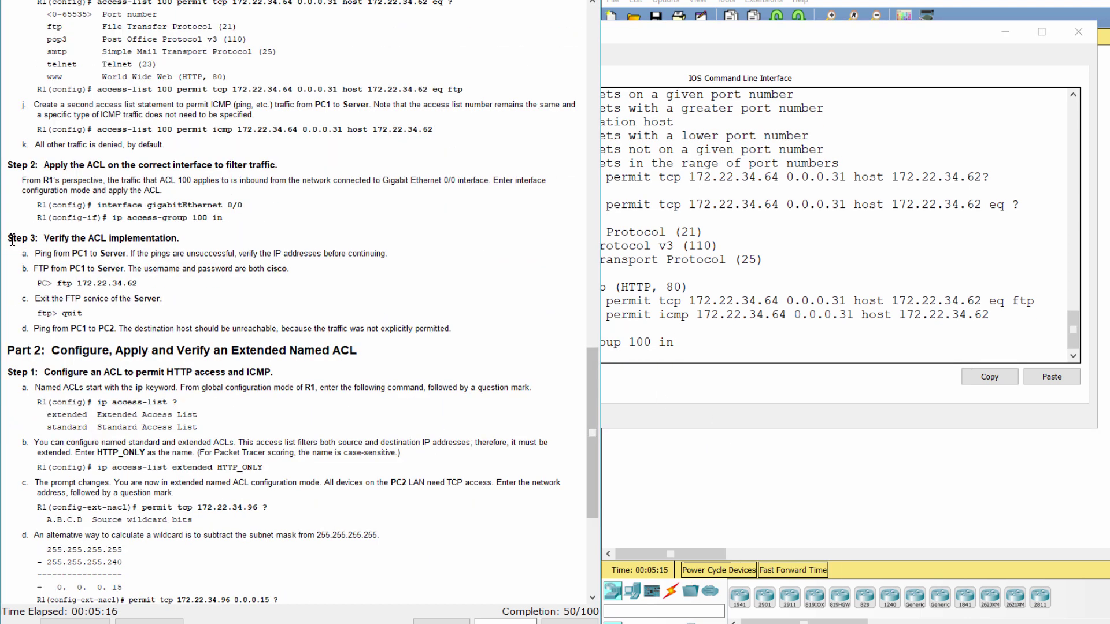
Read Step 3's ping-from-PC1 verification task and bring the network topology forward.
left_click_drag(8, 238, 211, 253)
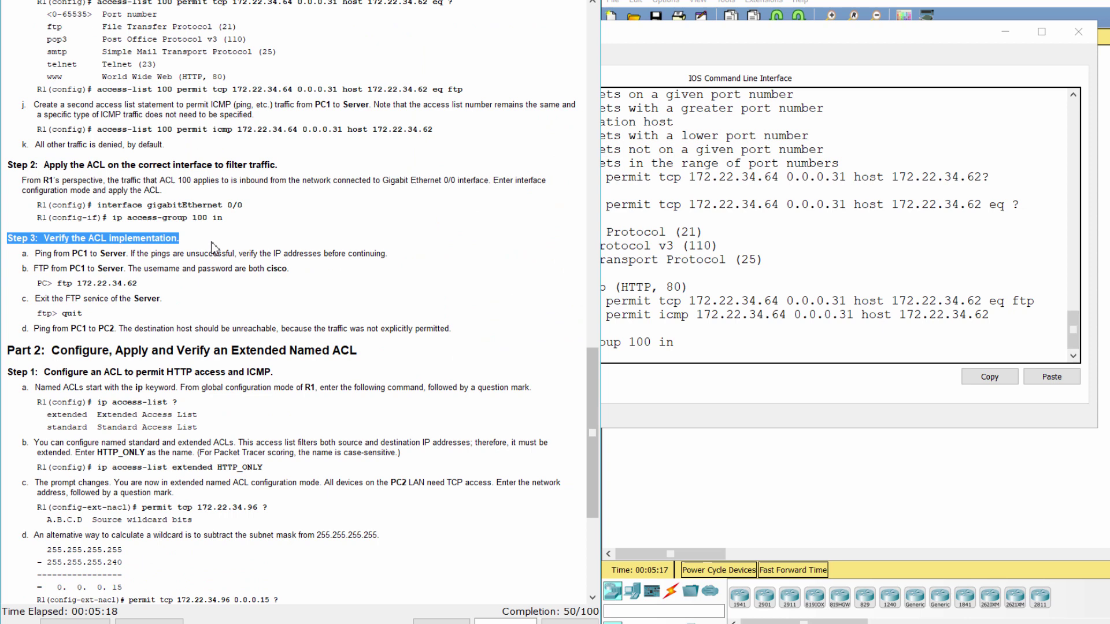
left_click(211, 254)
left_click_drag(22, 255, 403, 259)
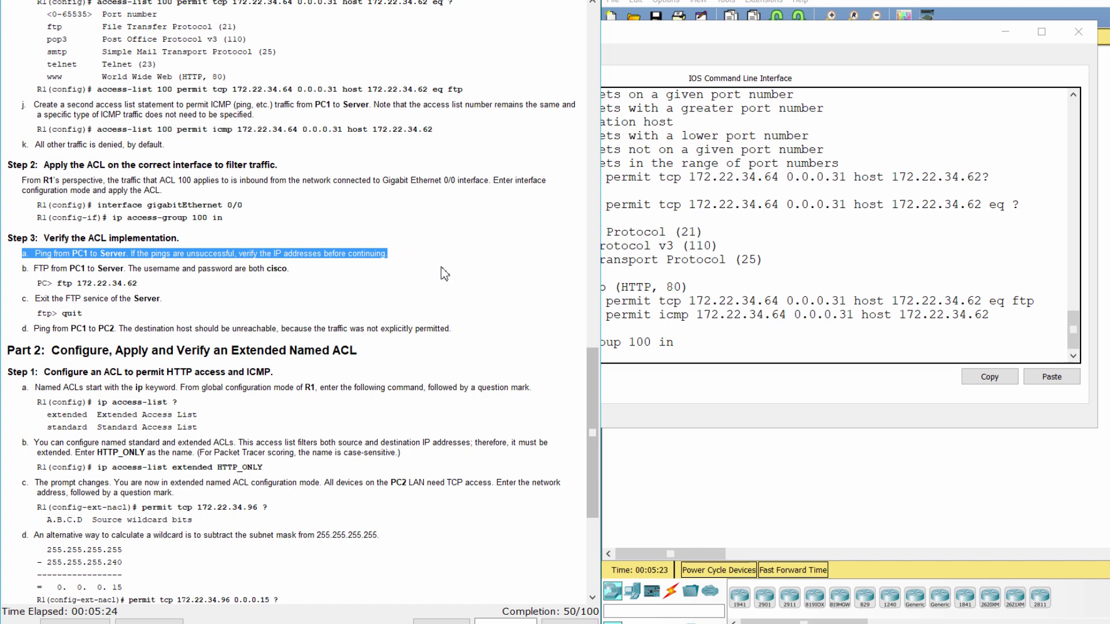
left_click(730, 480)
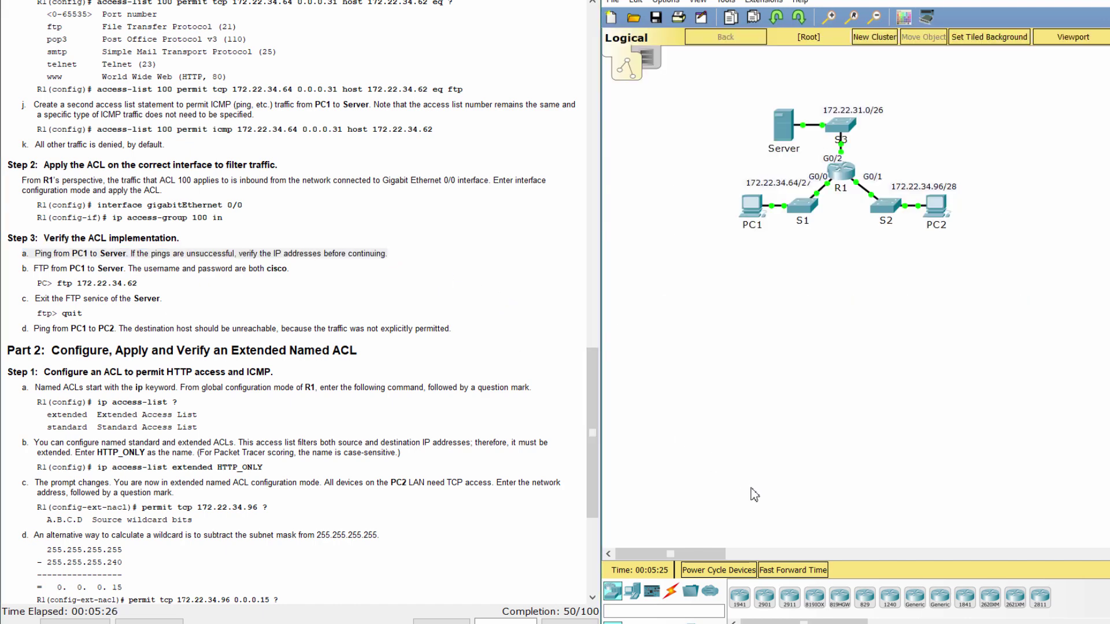
From PC1's command prompt, ping the Server at 172.22.34.62, getting 3 of 4 replies.
left_click(748, 205)
left_click(463, 127)
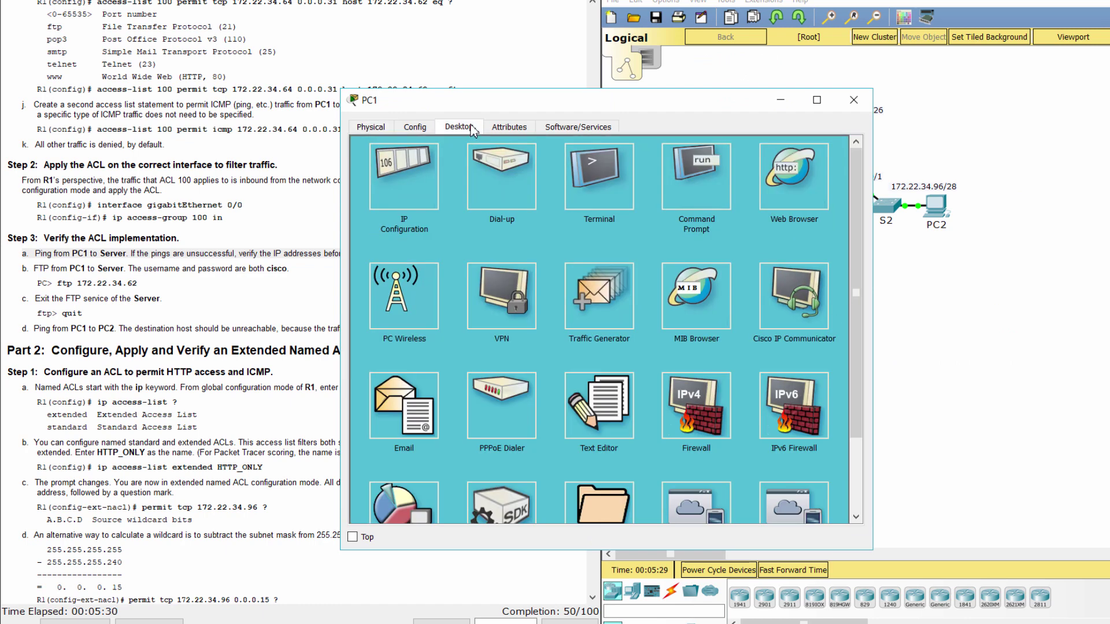
left_click(685, 188)
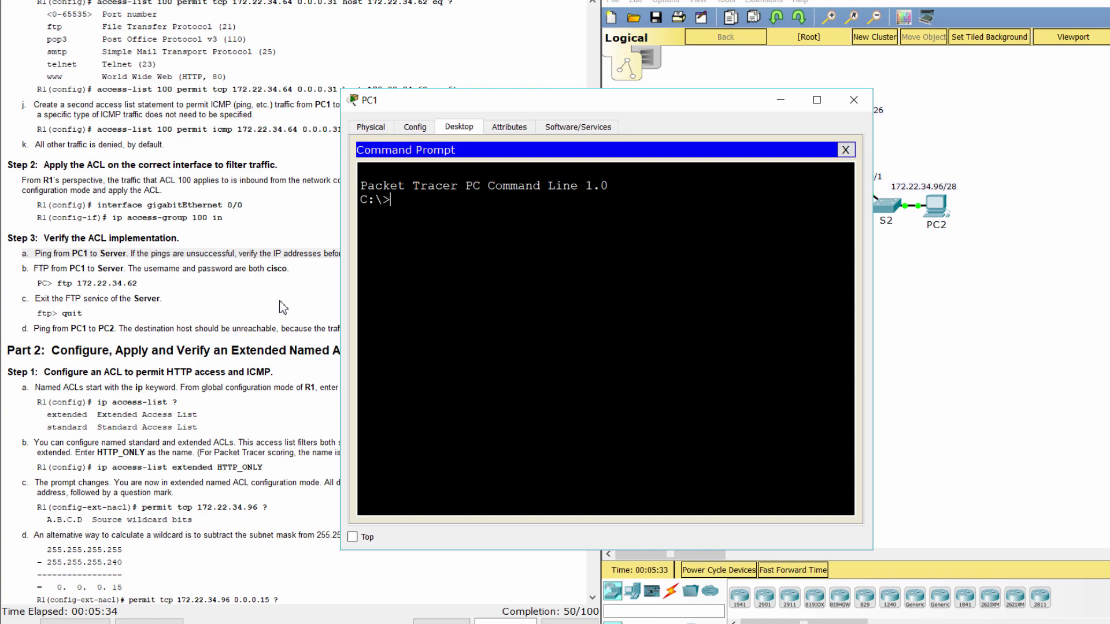
scroll(283, 307, "up", 10)
scroll(284, 307, "up", 11)
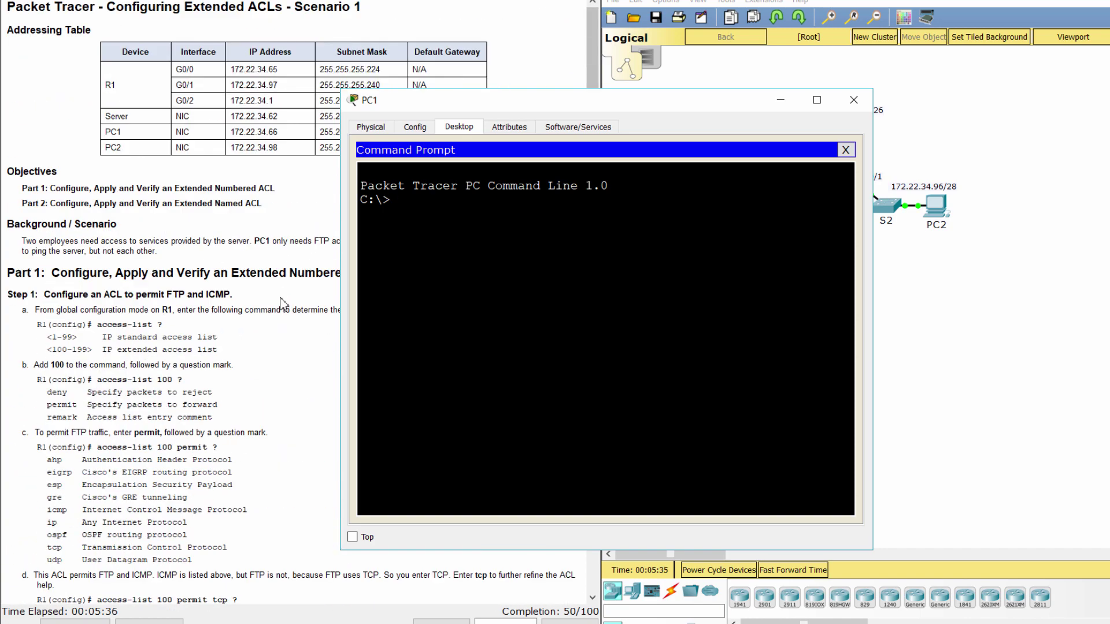
left_click_drag(231, 116, 286, 113)
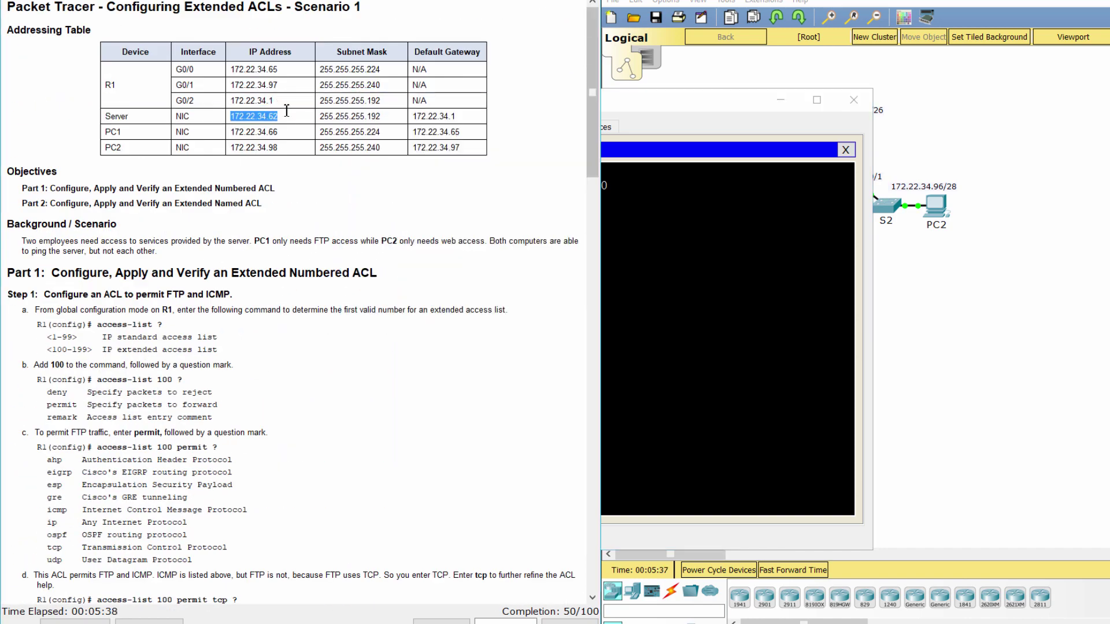
left_click(538, 218)
type("p")
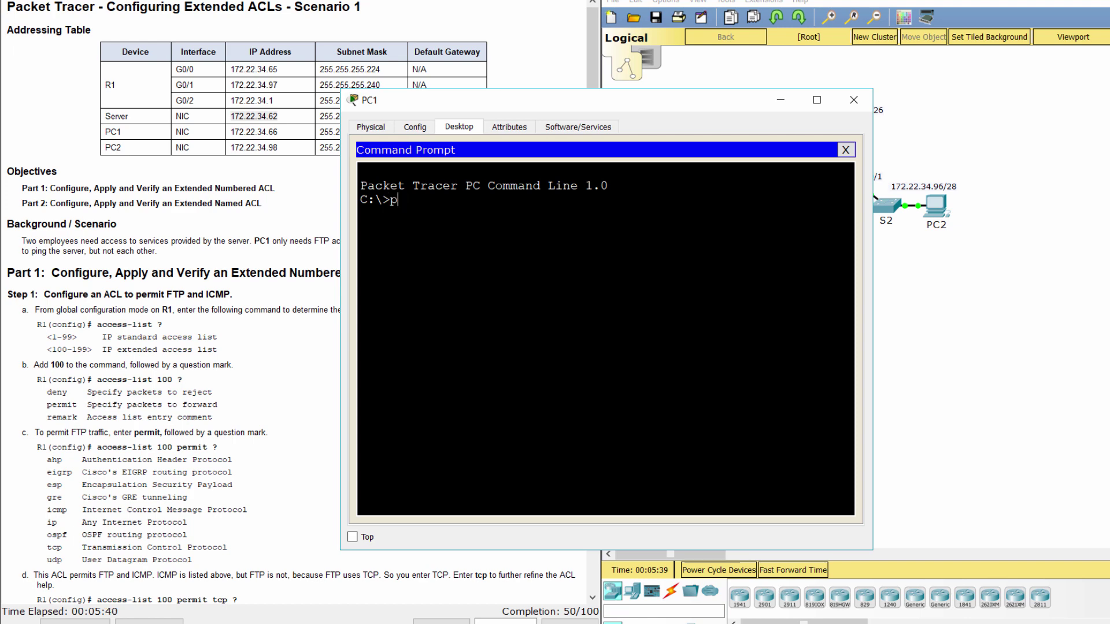
type("ing 172.22.34.")
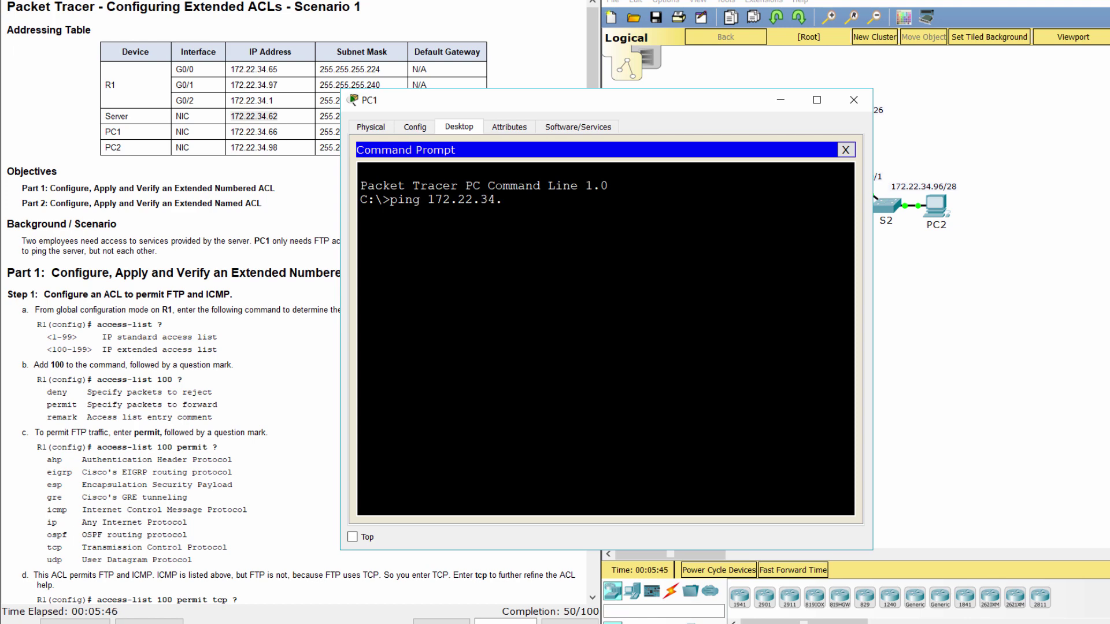
type("62")
key("Return")
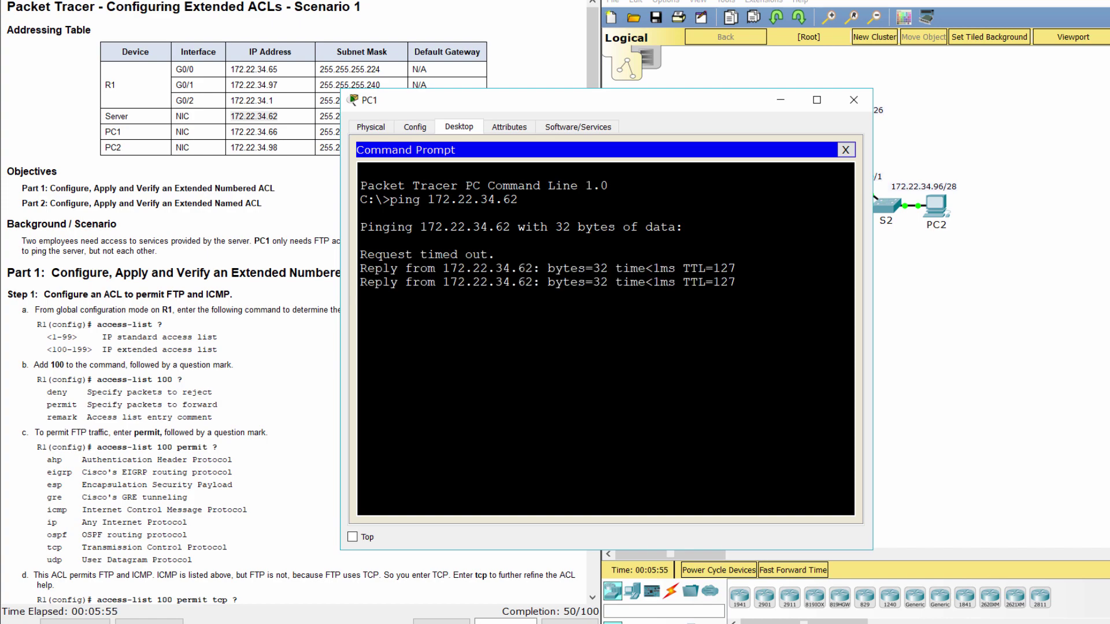
Read step b on testing FTP access in the lab instructions.
left_click(268, 406)
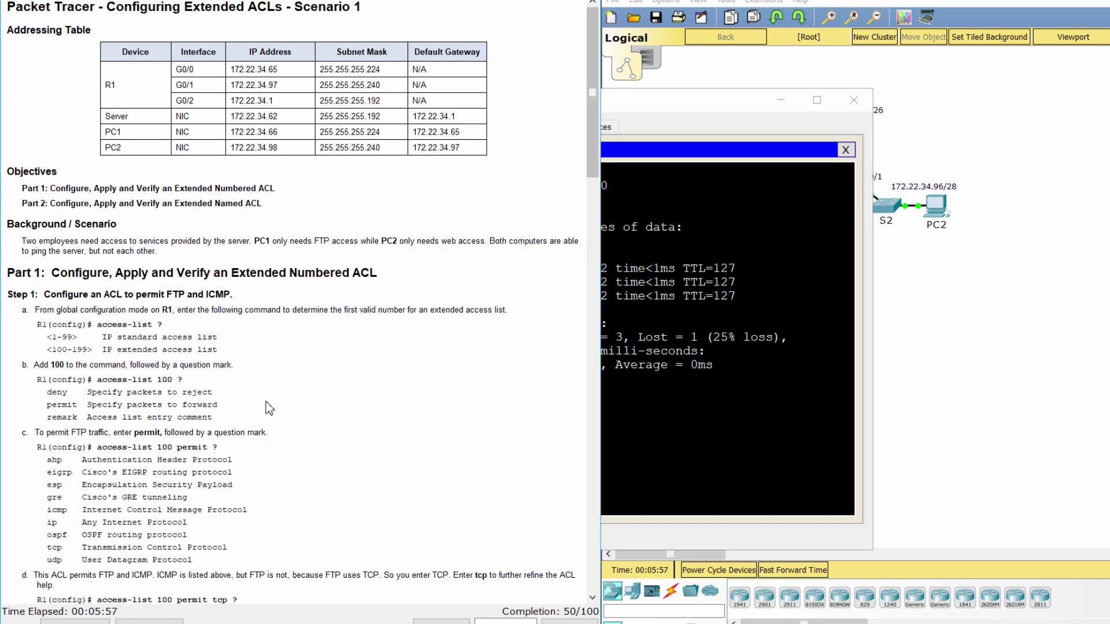
scroll(267, 404, "down", 10)
scroll(266, 400, "down", 3)
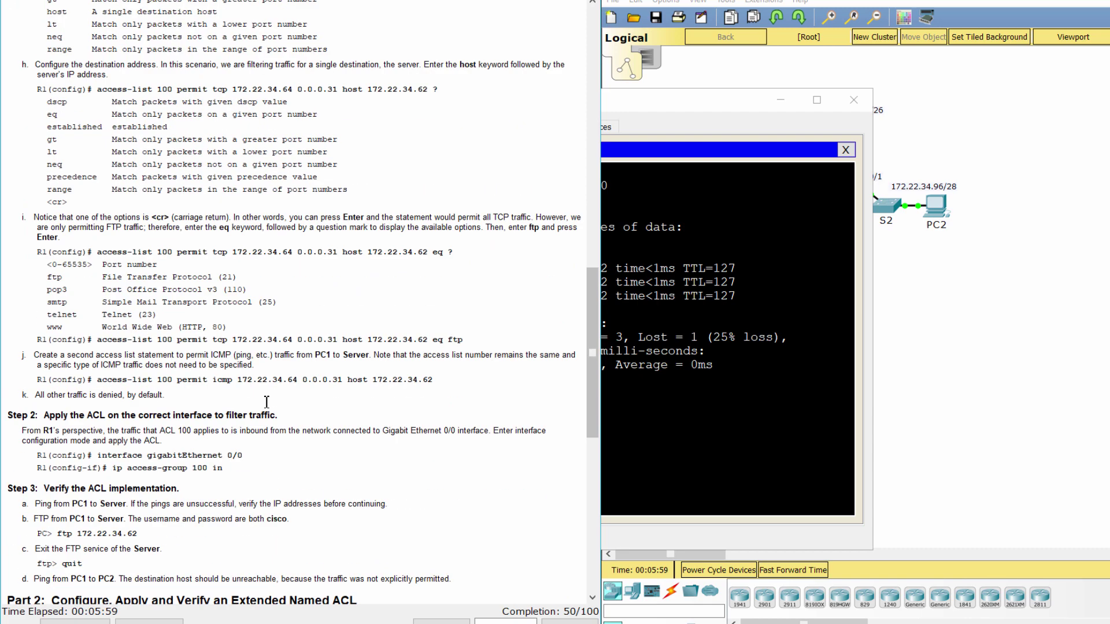
scroll(266, 402, "down", 2)
scroll(267, 403, "down", 1)
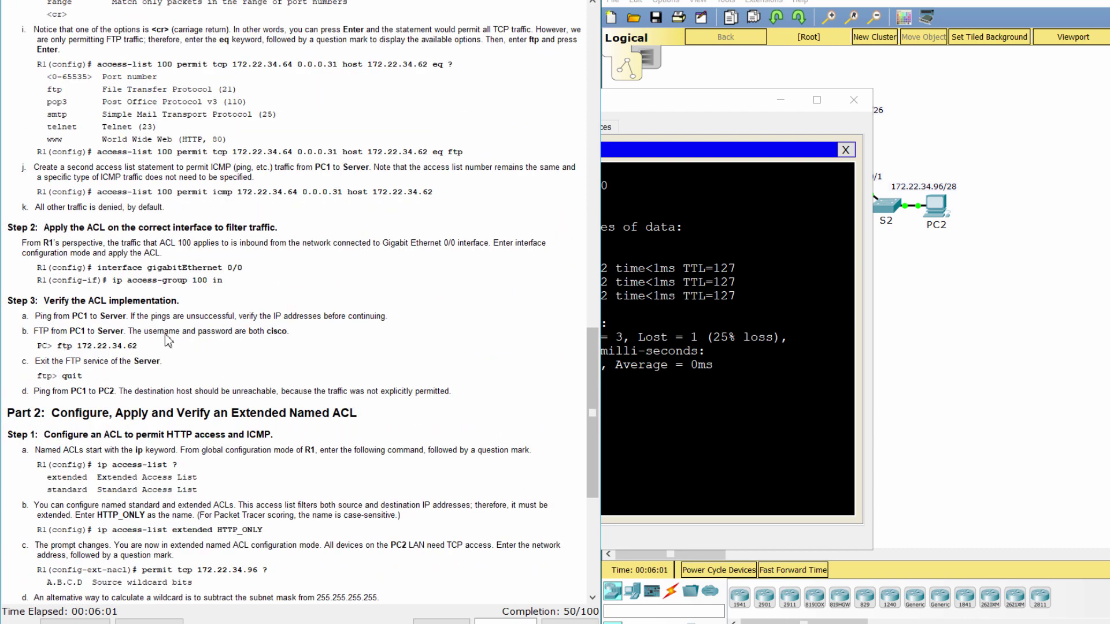
left_click_drag(30, 328, 237, 355)
left_click(237, 355)
left_click(604, 424)
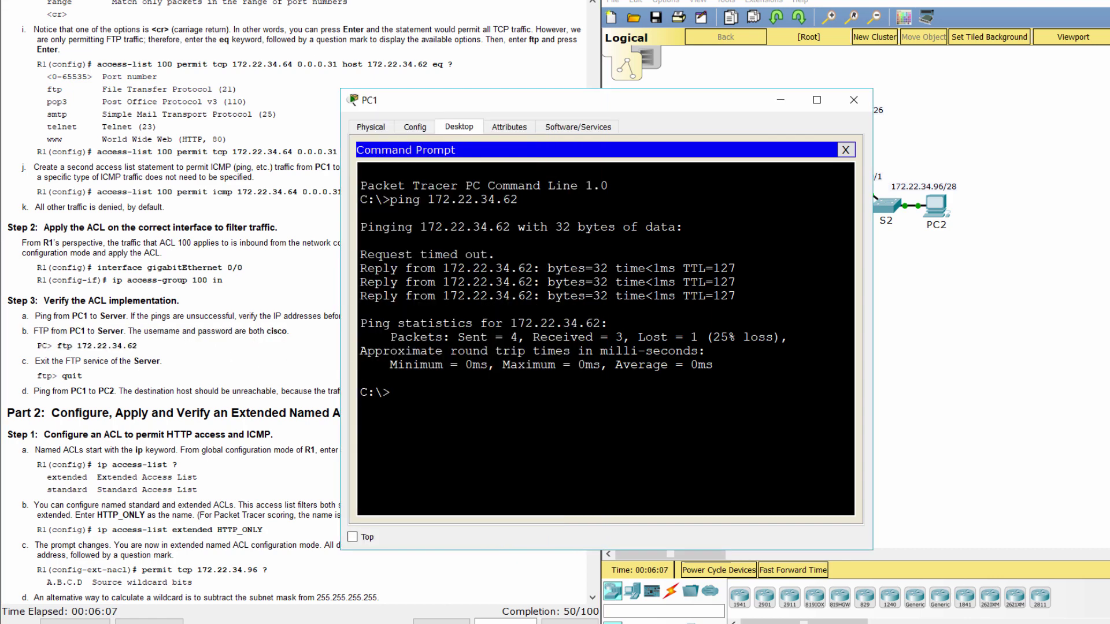
FTP from PC1 to 172.22.34.62 and log in with the lab username and password.
type("ftp 172.22.34.62")
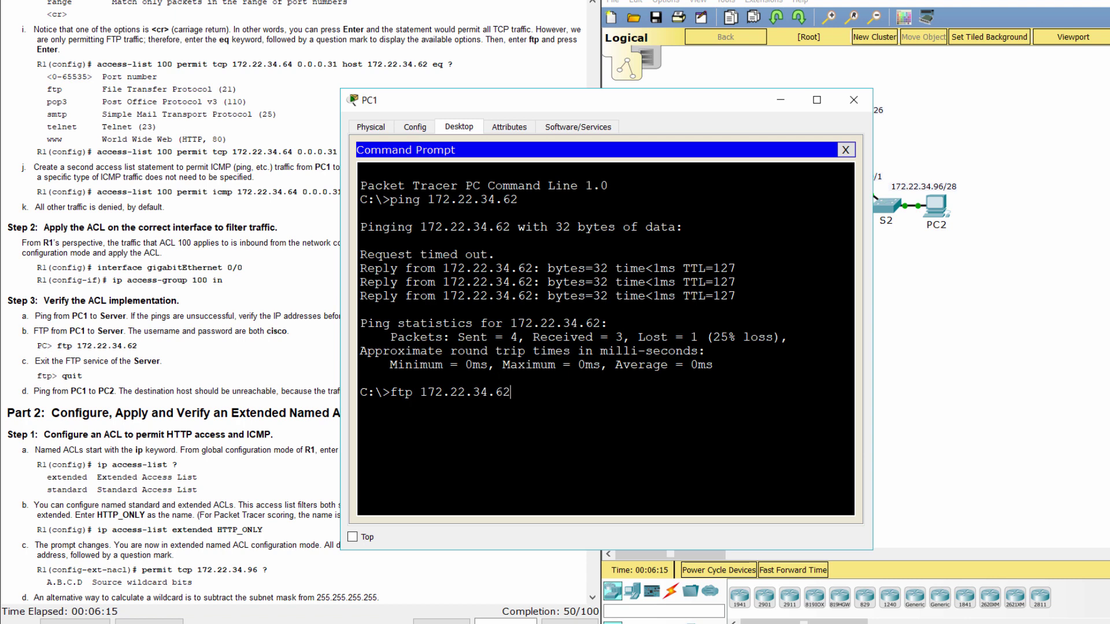
key("Return")
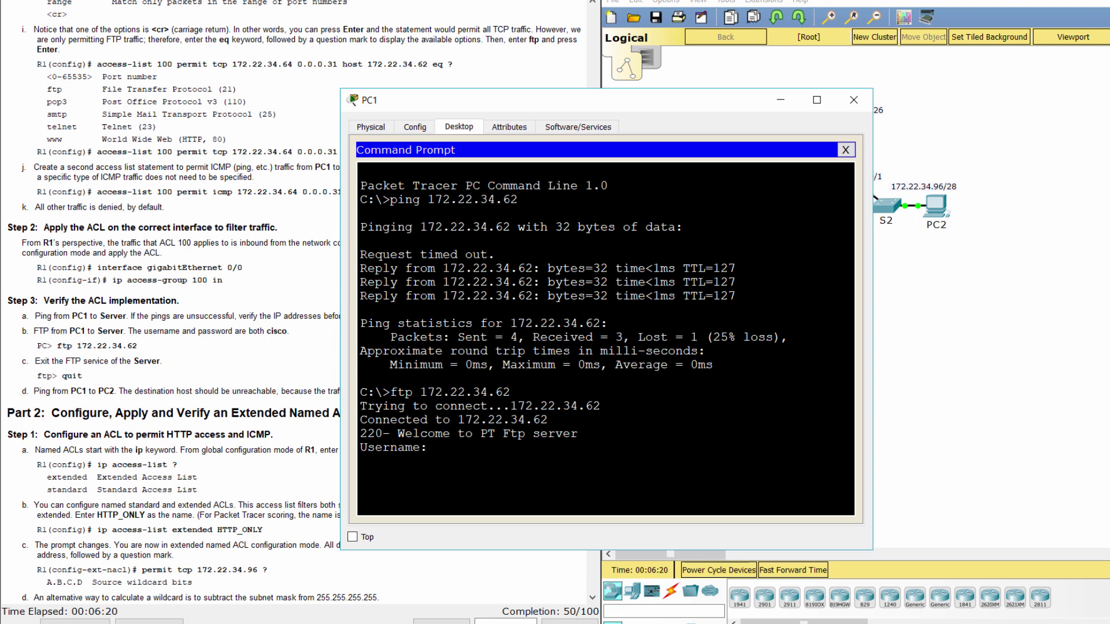
type("cisco")
key("Return")
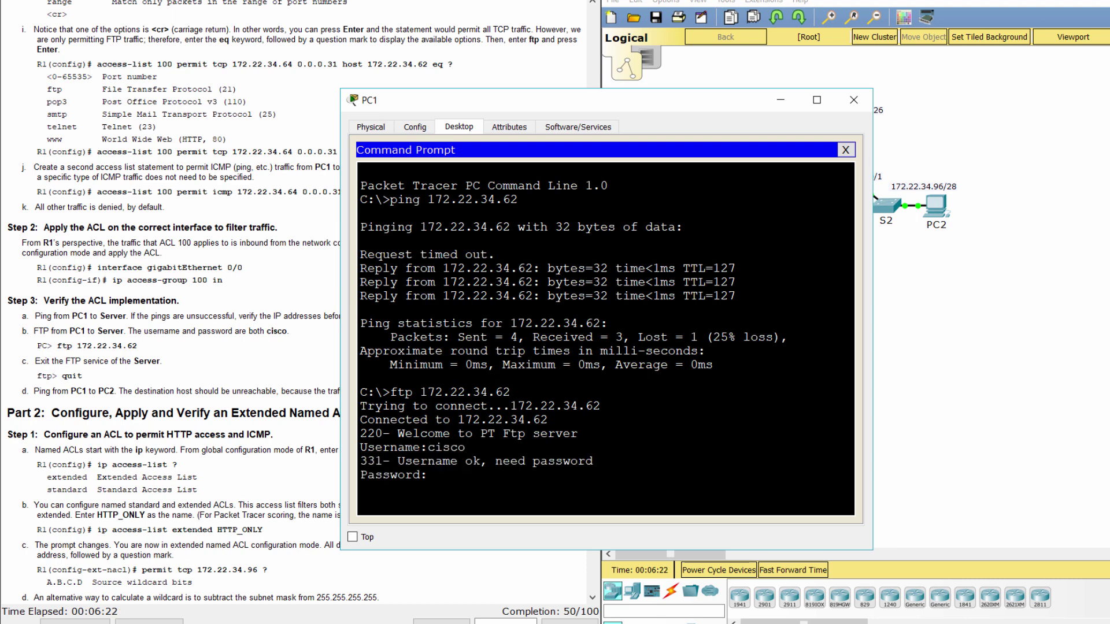
key("Return")
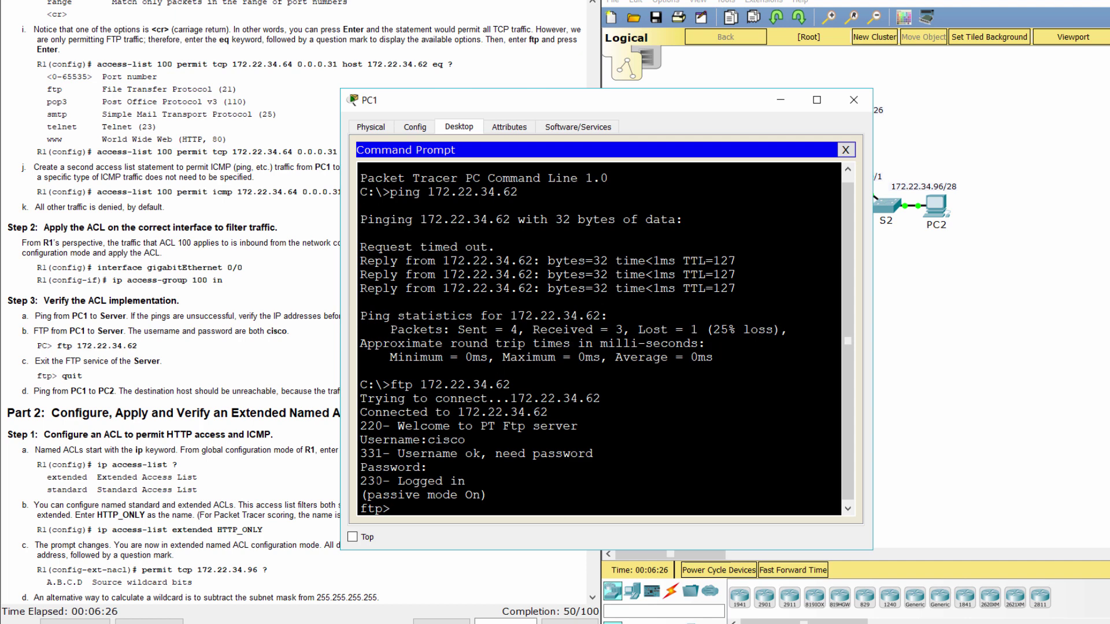
mouse_move(366, 481)
left_mouse_down()
mouse_move(470, 495)
mouse_move(467, 481)
mouse_move(366, 481)
left_mouse_up()
Quit the FTP session and read the next step to ping PC2 from PC1.
left_click(27, 363)
left_click_drag(27, 361, 84, 377)
left_click(656, 529)
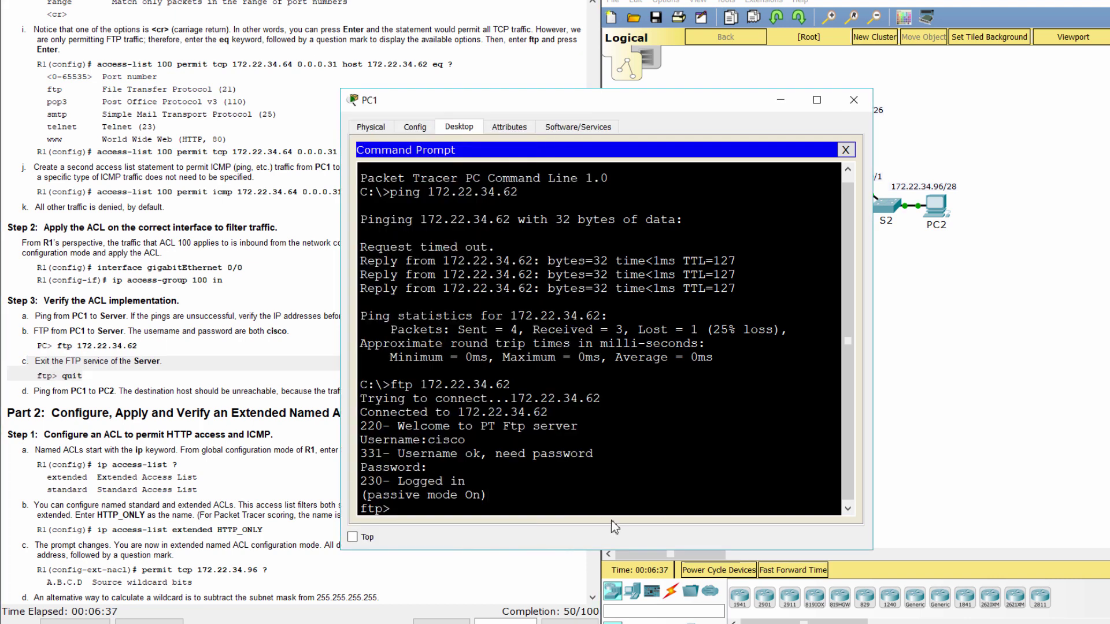
type("quit")
key("Return")
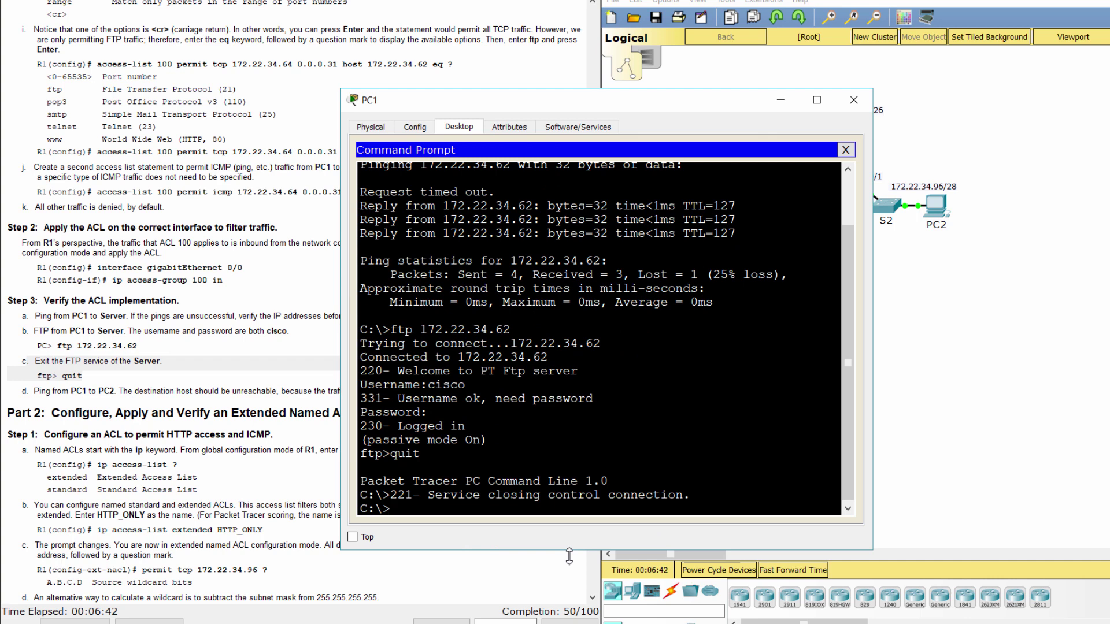
left_click(188, 392)
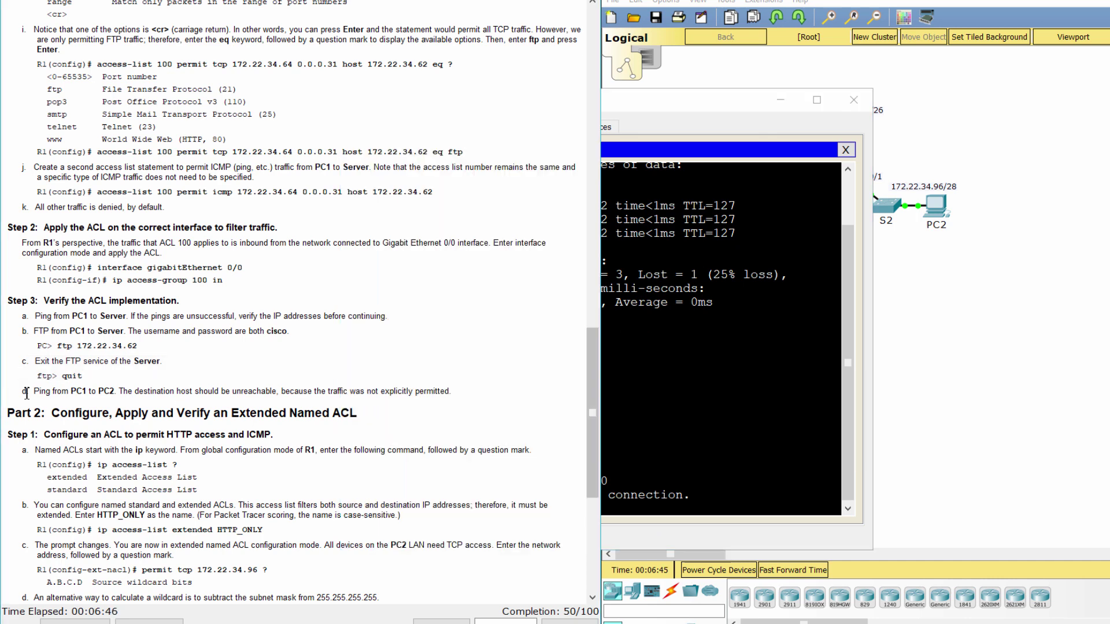
left_click_drag(25, 394, 479, 391)
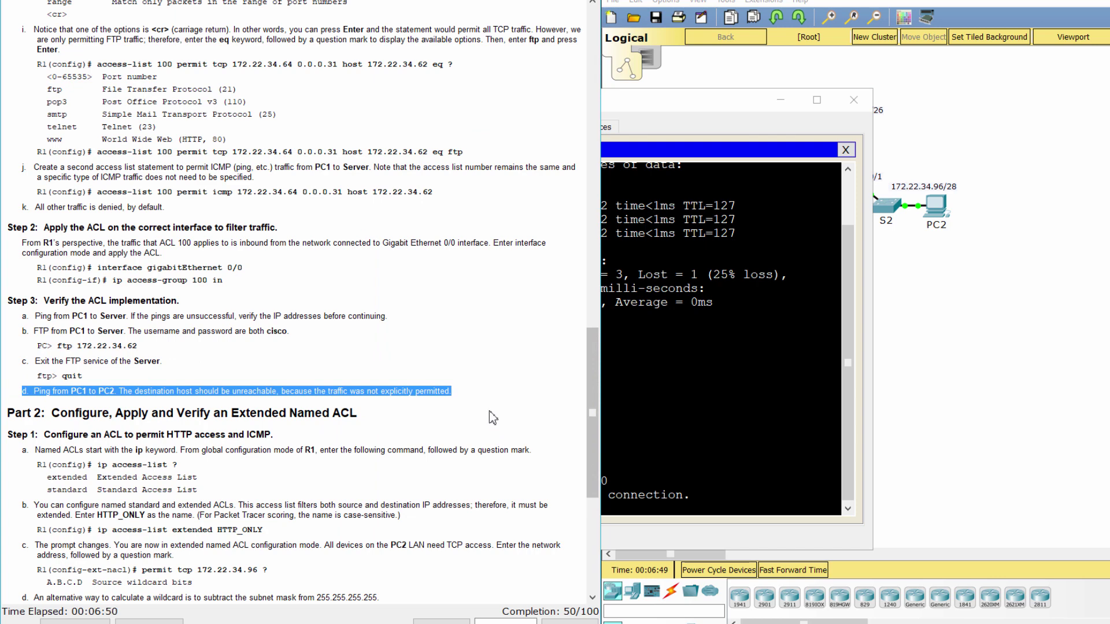
left_click(496, 386)
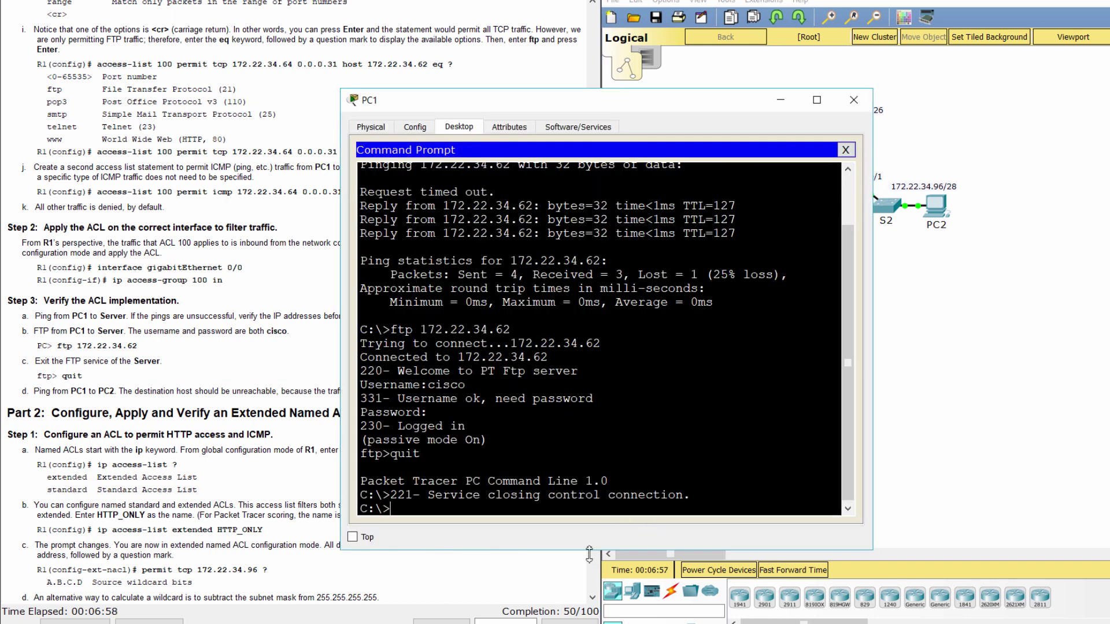
Ping 172.22.34.96 from PC1 and confirm it fails with 100% loss.
type("ping 172.22.34")
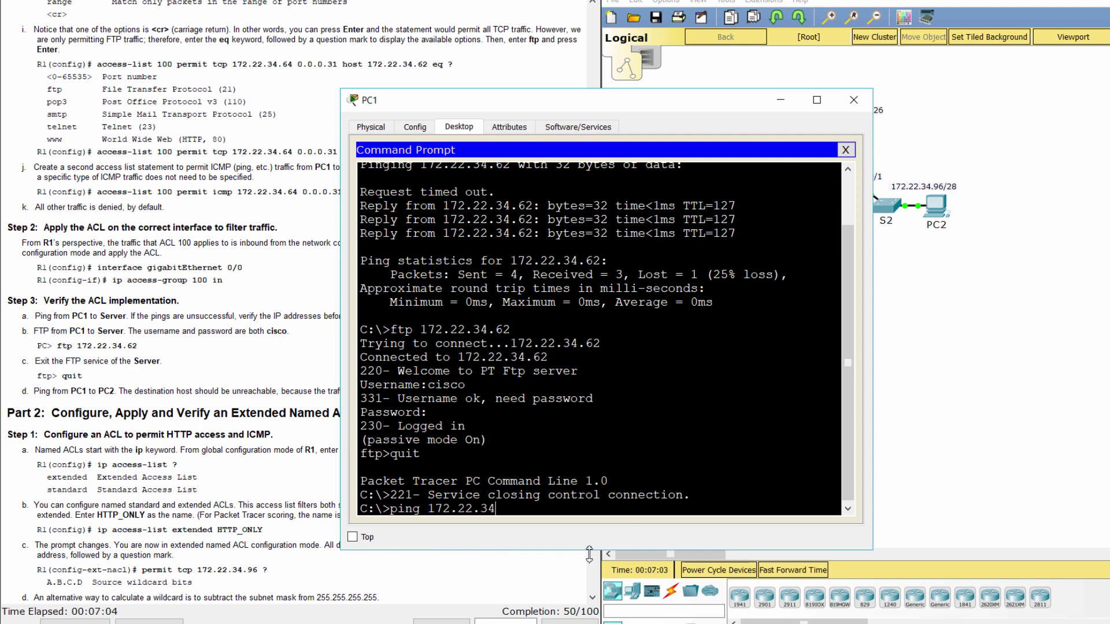
type("96")
key("Return")
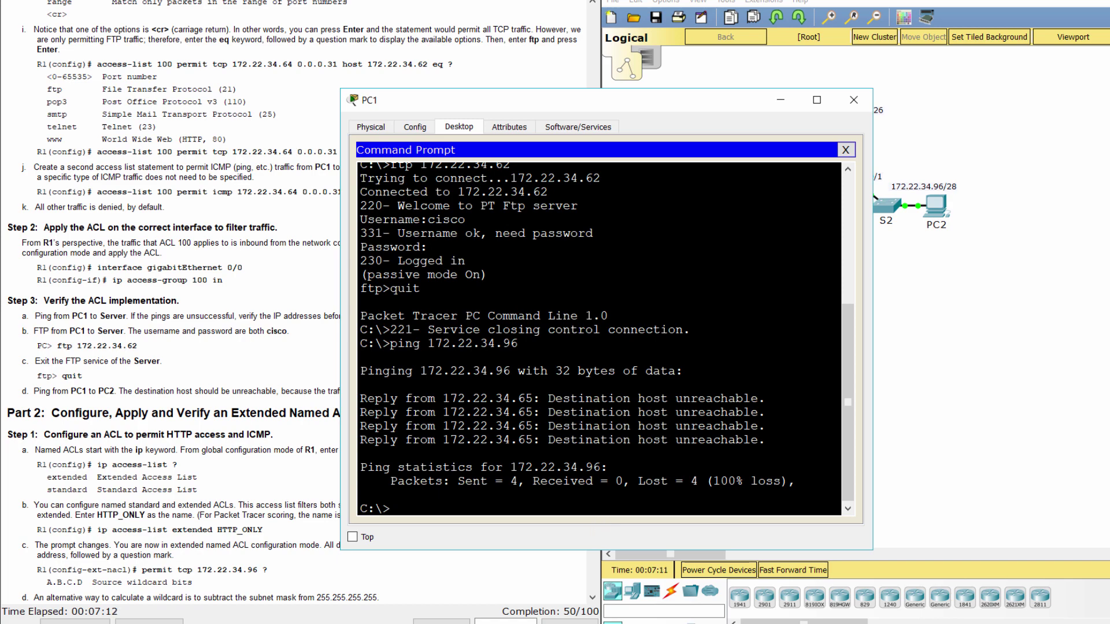
left_click(203, 426)
Scroll the lab PDF to Part 2 and review the ip access-list example output.
scroll(204, 428, "down", 5)
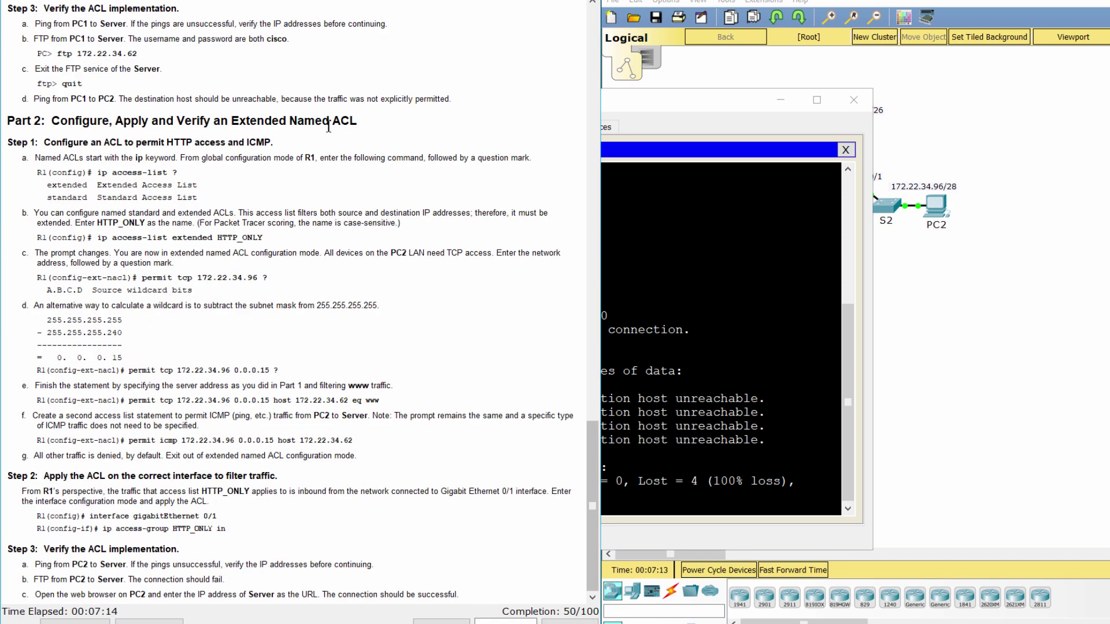
left_click_drag(365, 123, 273, 143)
left_click(39, 165)
left_click(264, 182)
left_click_drag(12, 170, 202, 196)
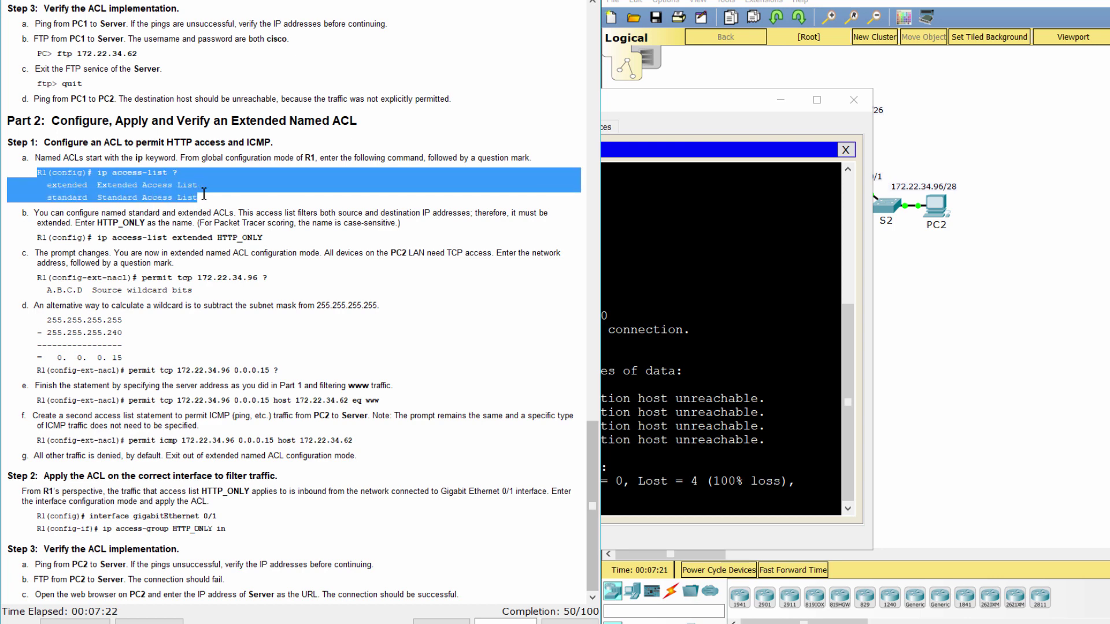
In R1's CLI, exit interface mode and query the ip access-list options.
left_click(957, 297)
left_click(849, 177)
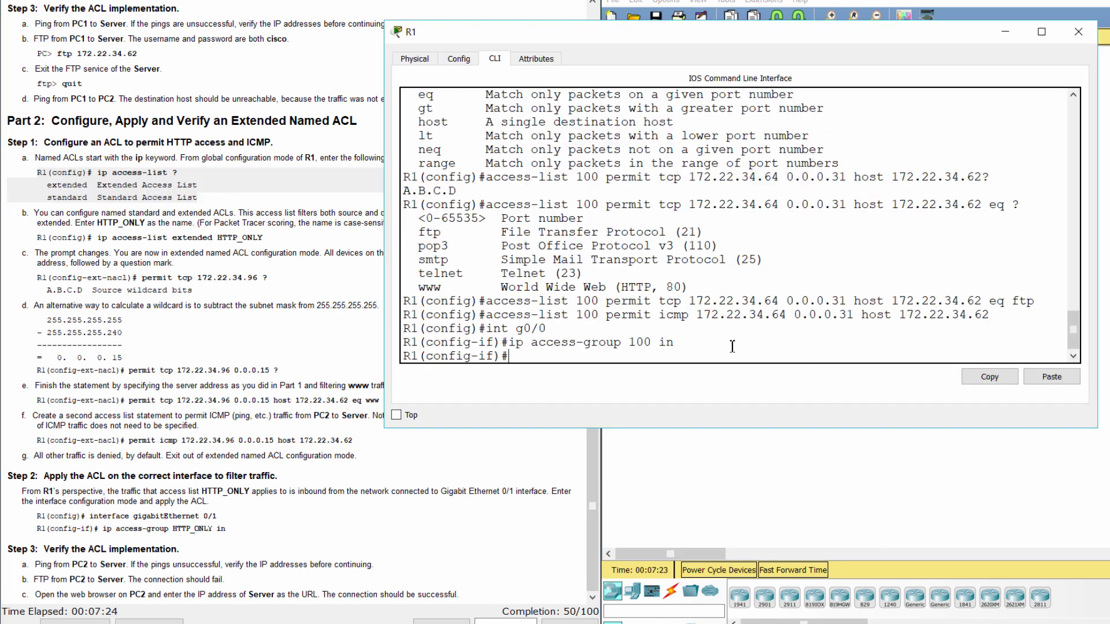
type("exit")
key("Return")
type("ip ")
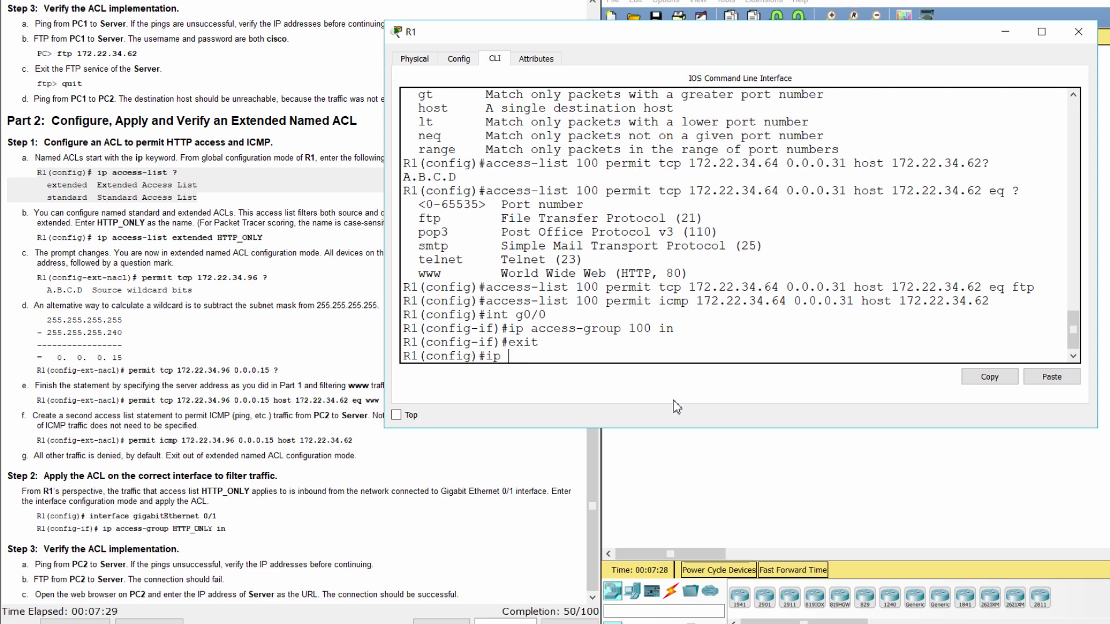
type("access-list ?")
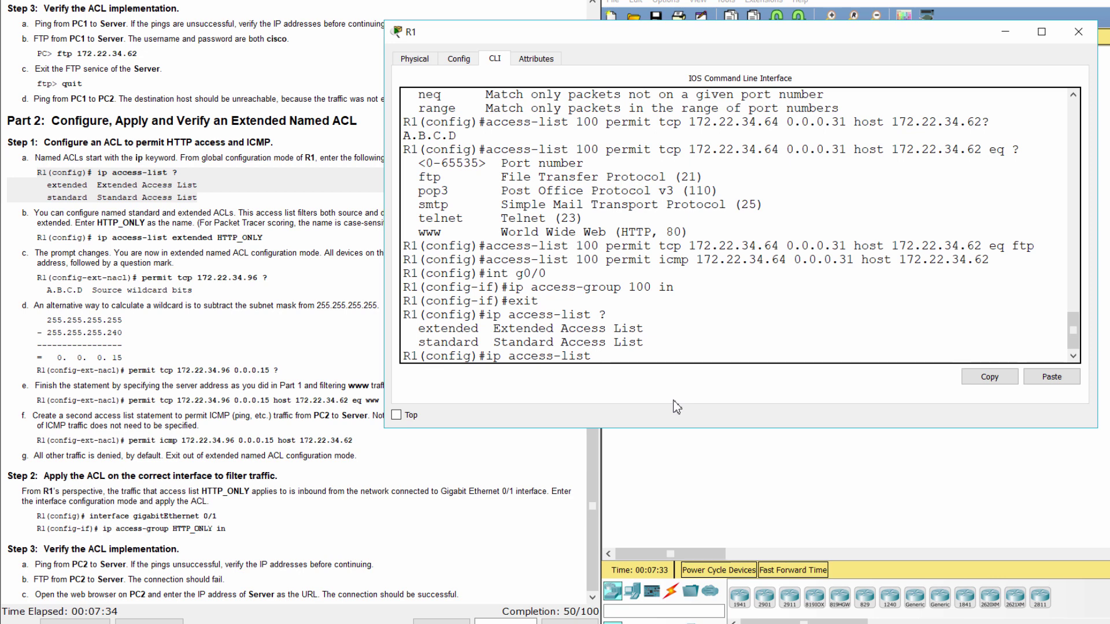
Create the extended named ACL HTTP_ONLY, checking the named-ACL instructions.
left_click(65, 222)
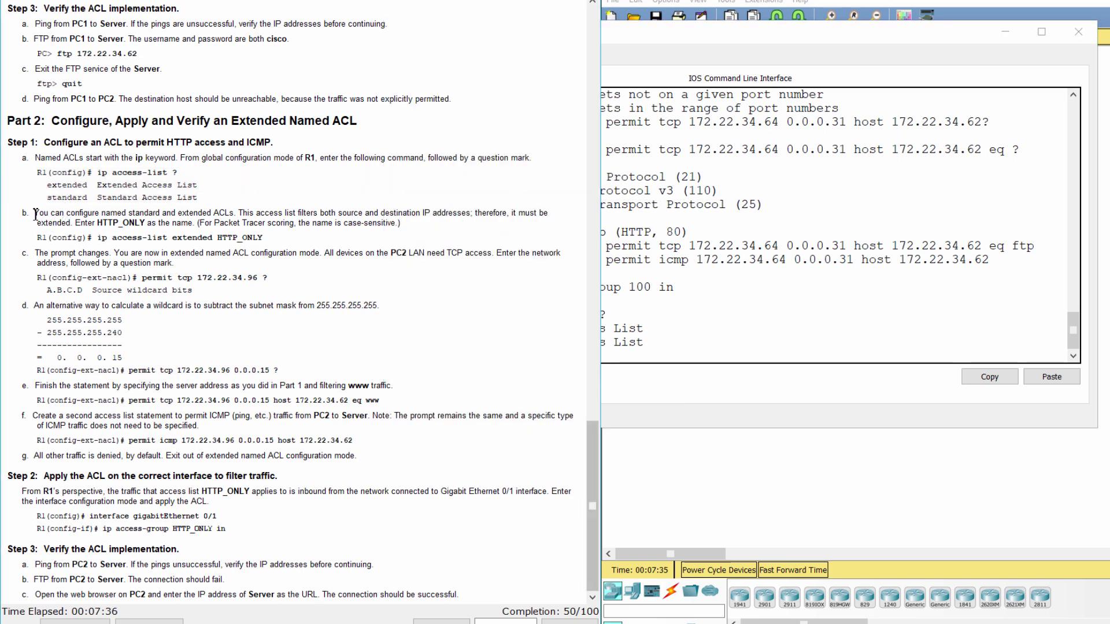
left_click_drag(29, 210, 431, 226)
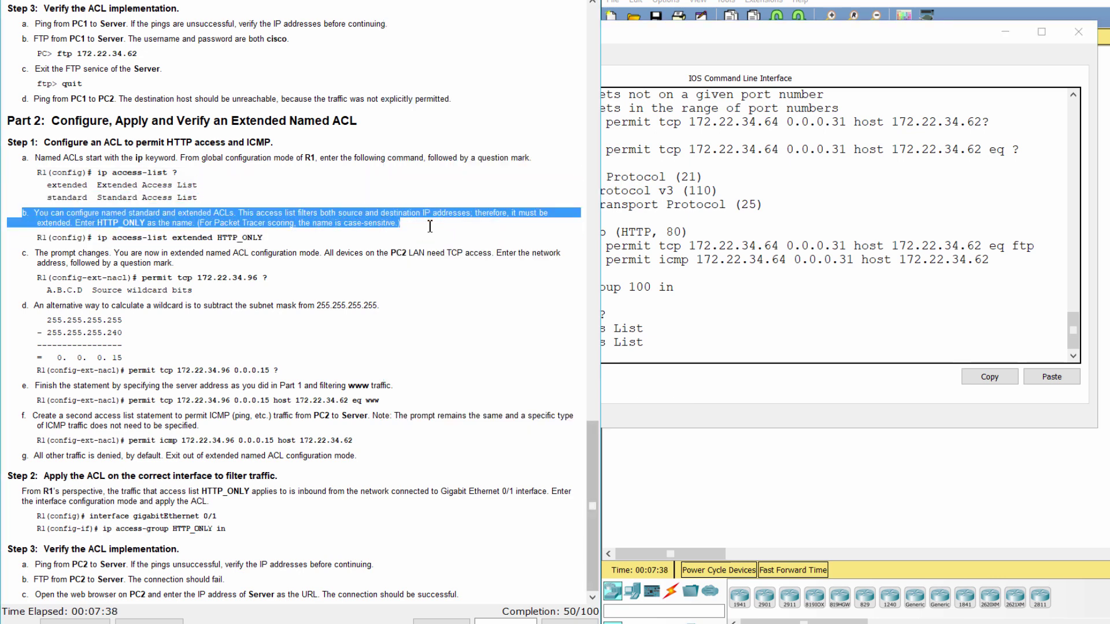
left_click(683, 359)
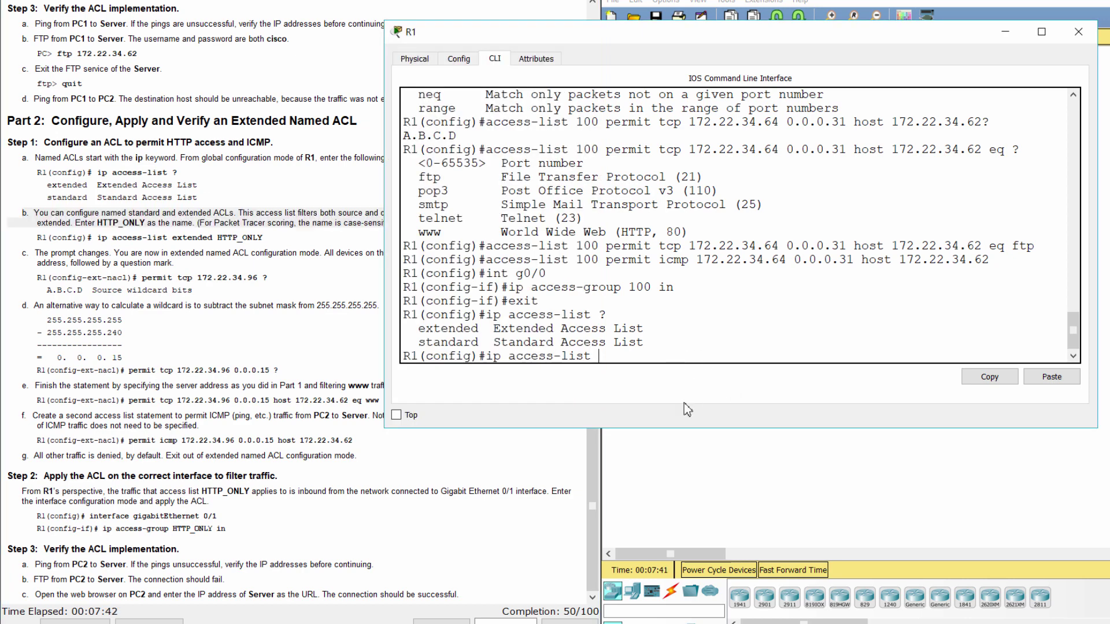
type("extended HTTP_ONLY")
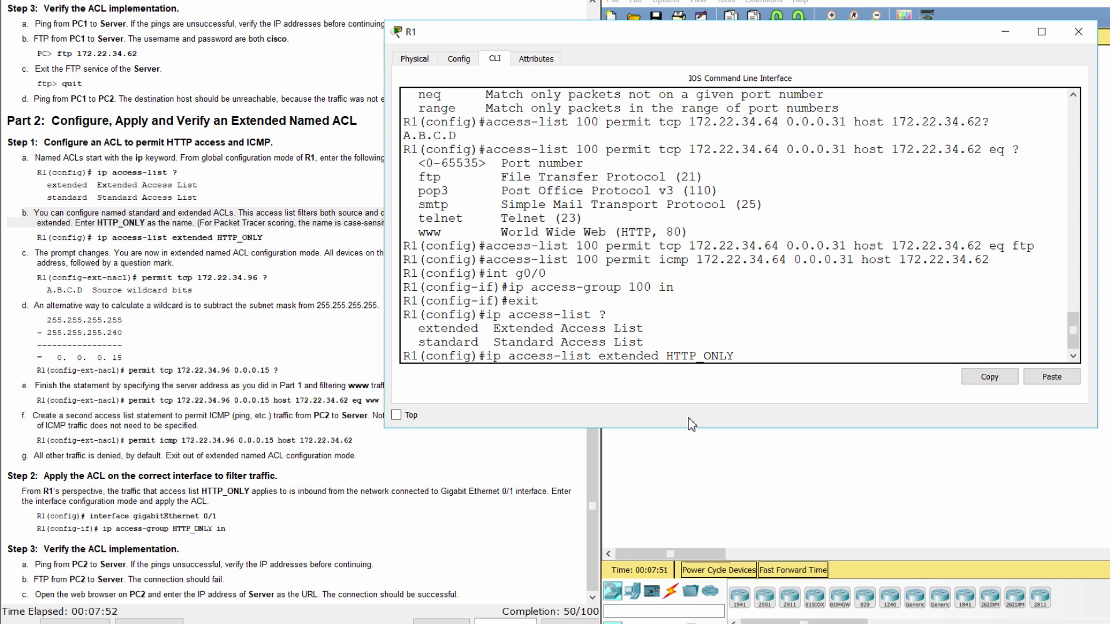
left_click(269, 269)
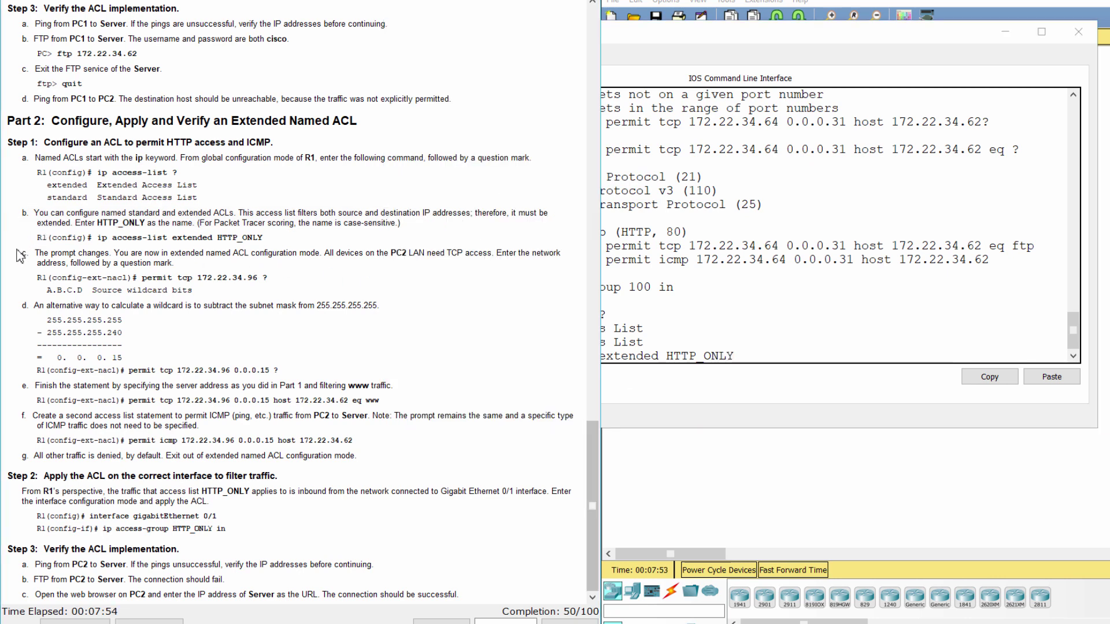
left_click_drag(19, 256, 285, 295)
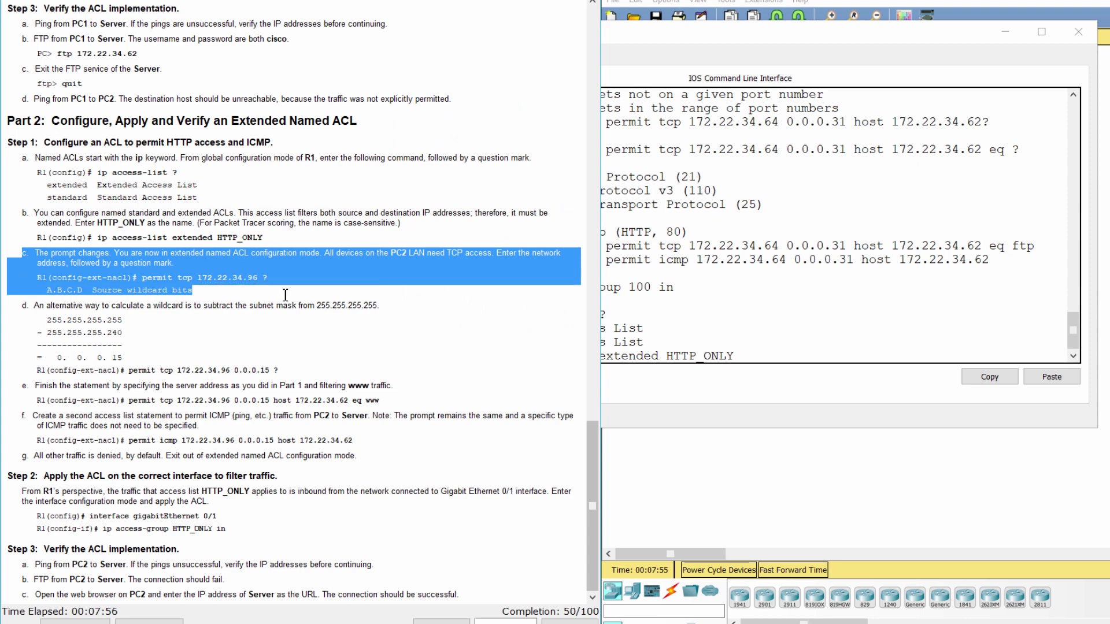
left_click(768, 355)
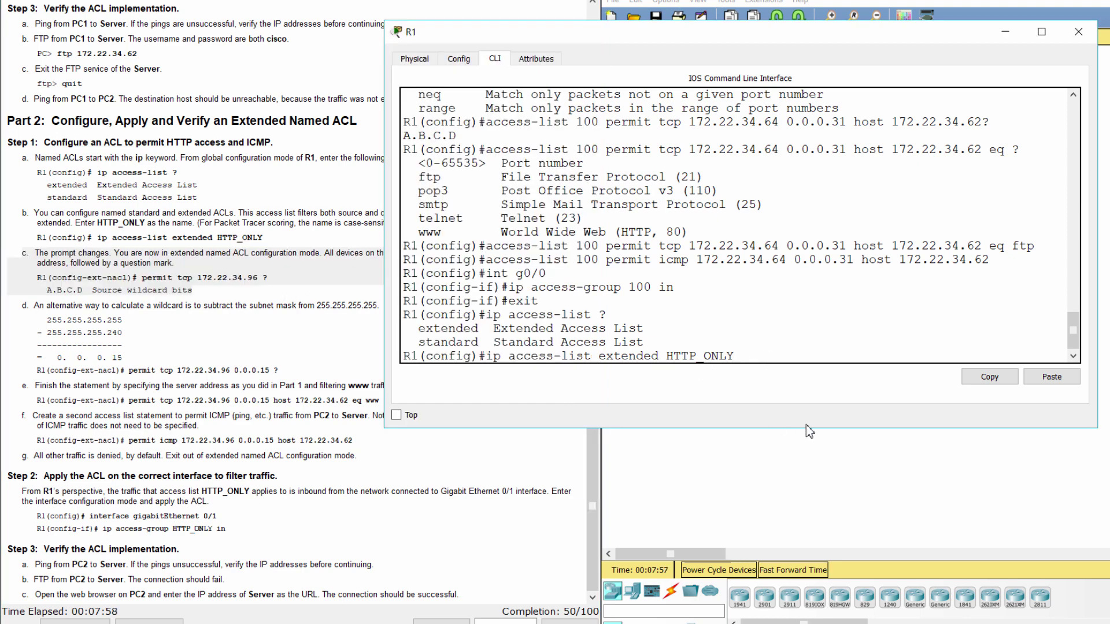
key("Return")
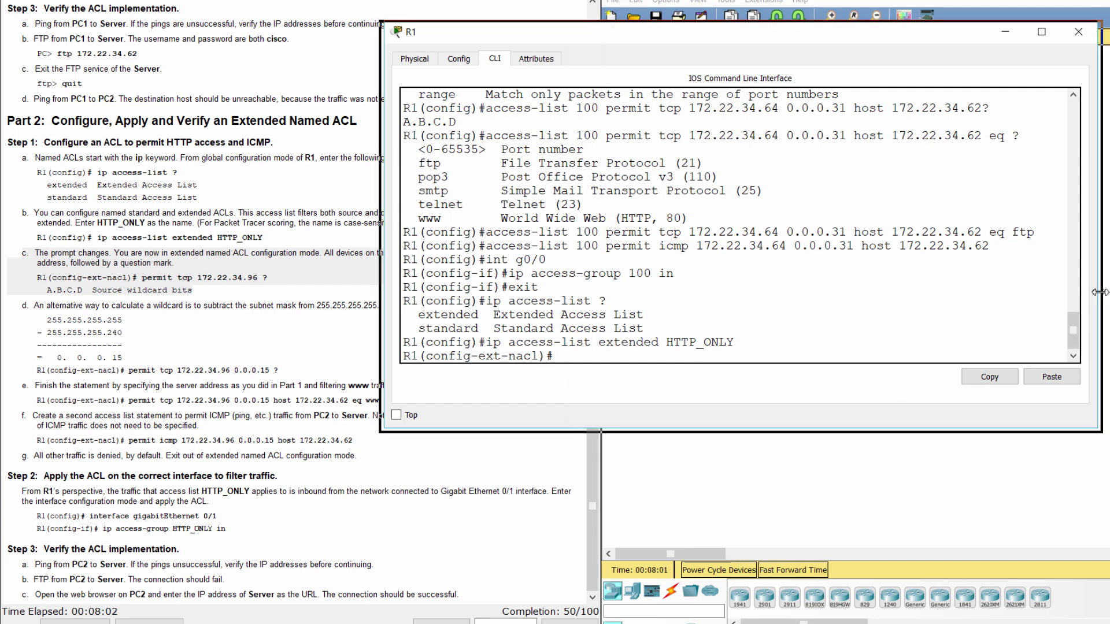
Begin a permit tcp entry from 172.22.34.96 and look up its 0.0.0.15 wildcard.
left_click_drag(1098, 299, 1022, 299)
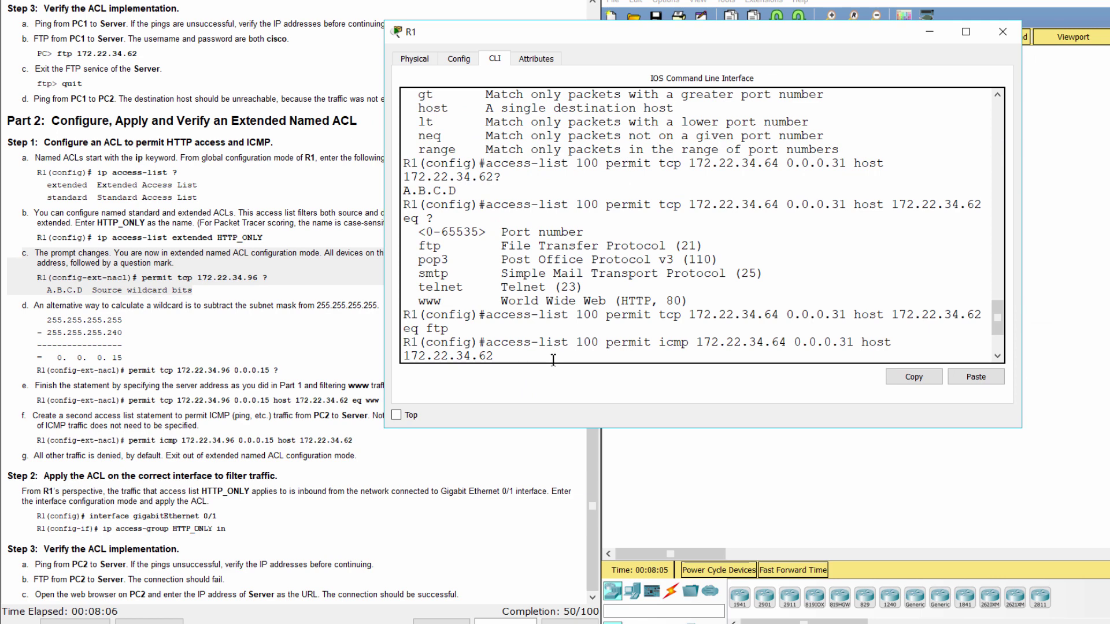
type("int g0/0 ip access-group 100 in exit ip access-list ? ip access-list extended HTTP_ONLY")
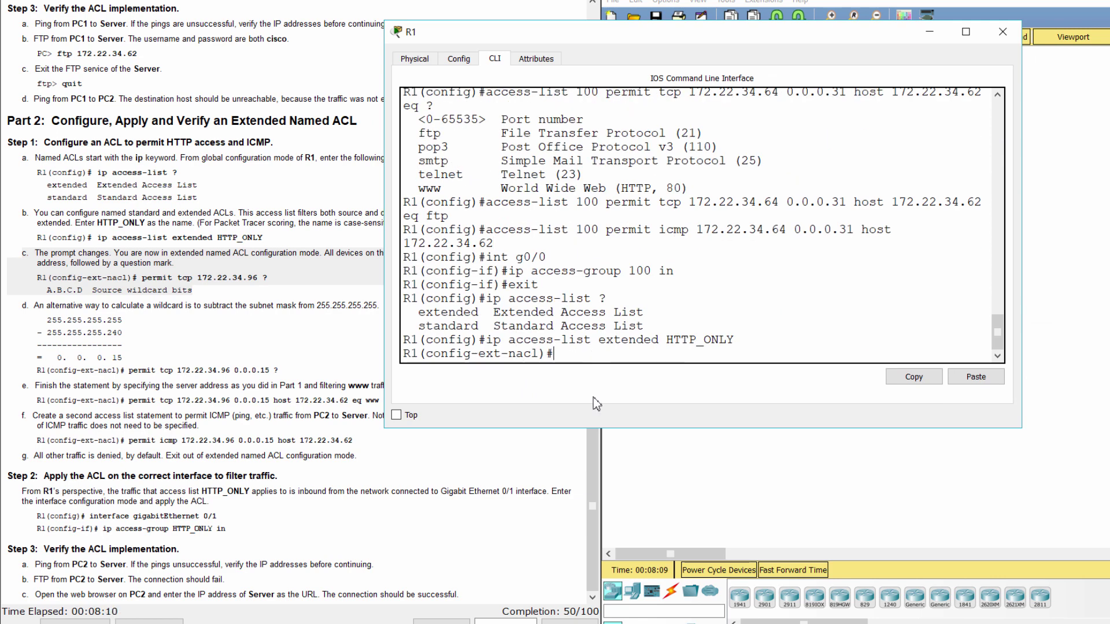
type("permit")
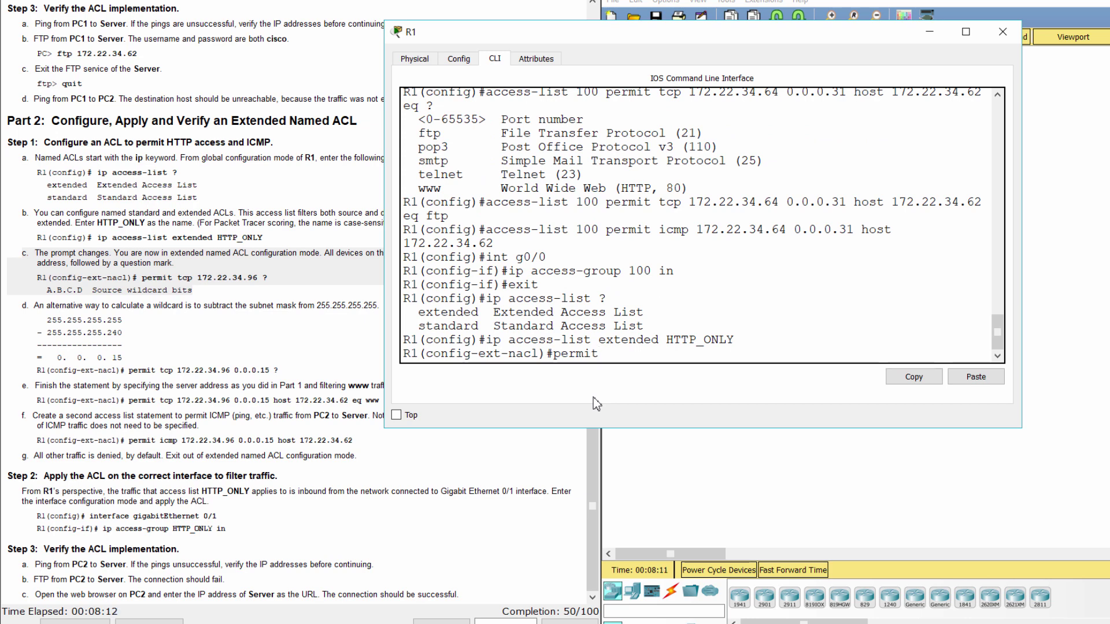
type(" tcp 172.22.34.96 ?")
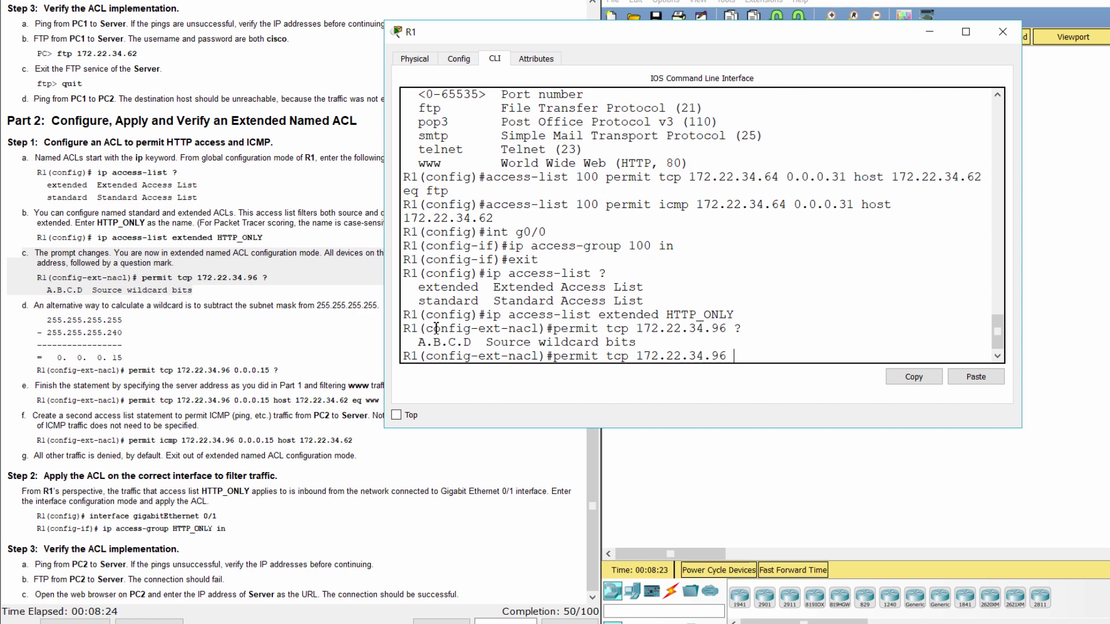
left_click_drag(410, 341, 637, 342)
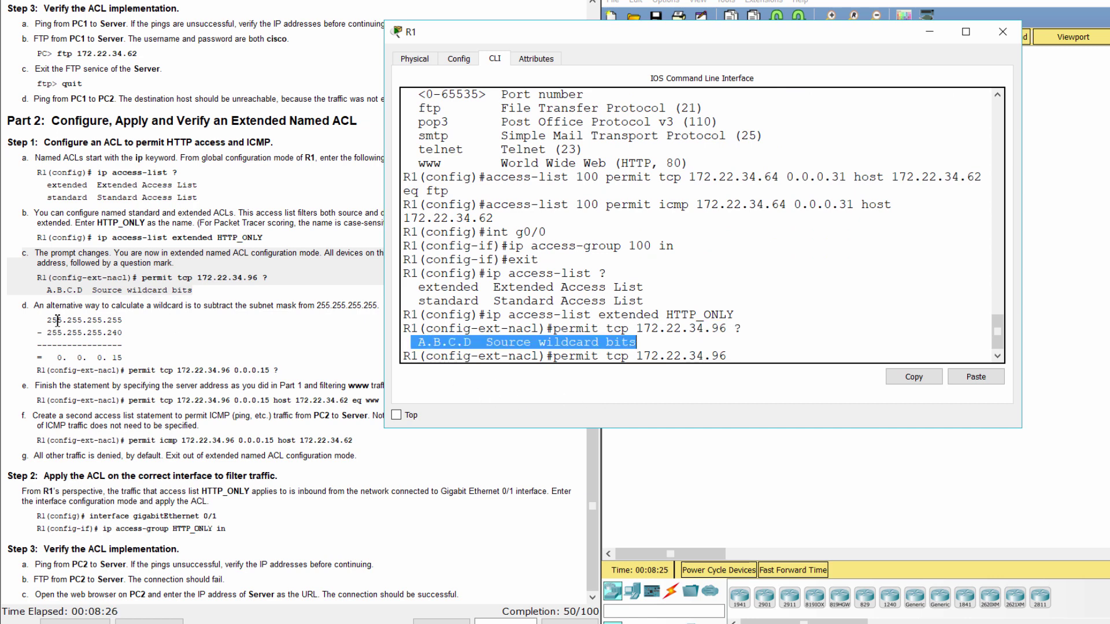
left_click(87, 334)
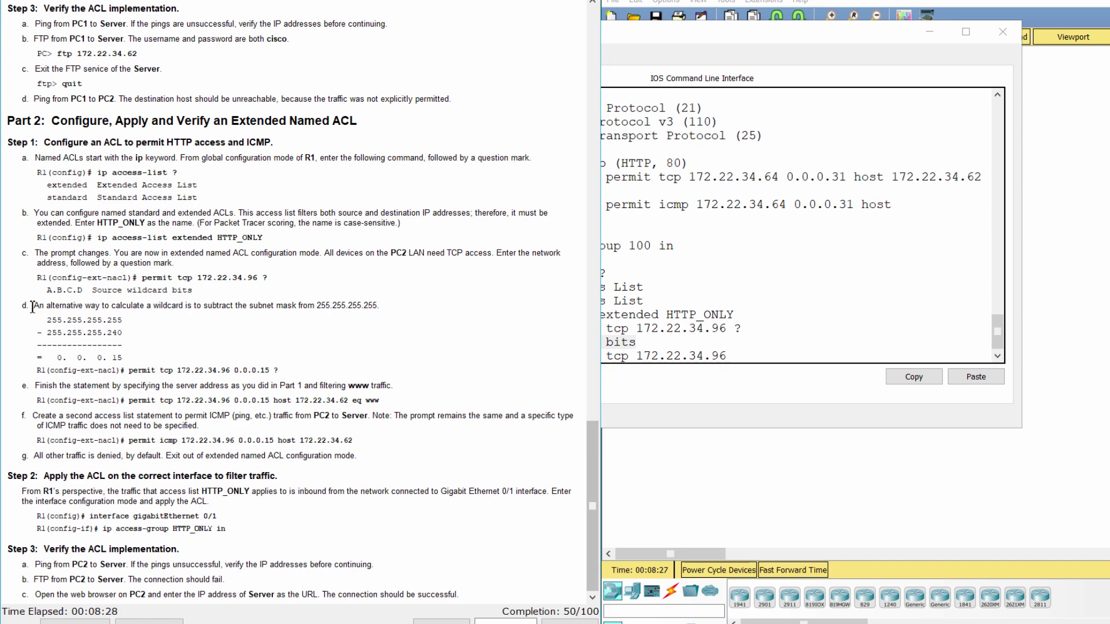
left_click_drag(21, 305, 207, 354)
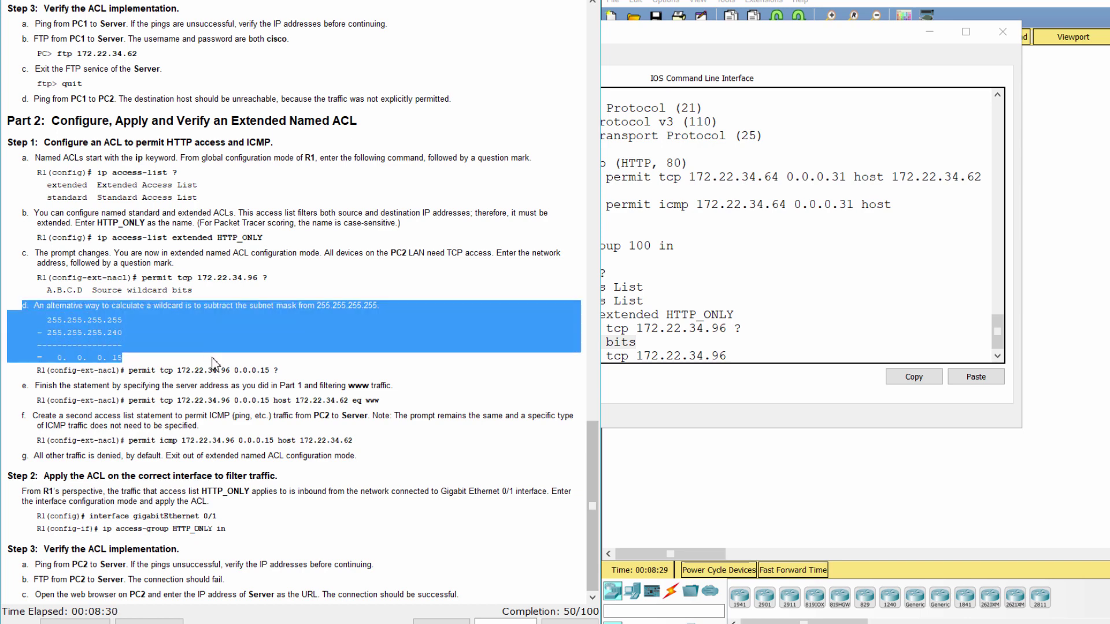
left_click(216, 364)
left_click_drag(37, 370, 280, 370)
left_click(768, 376)
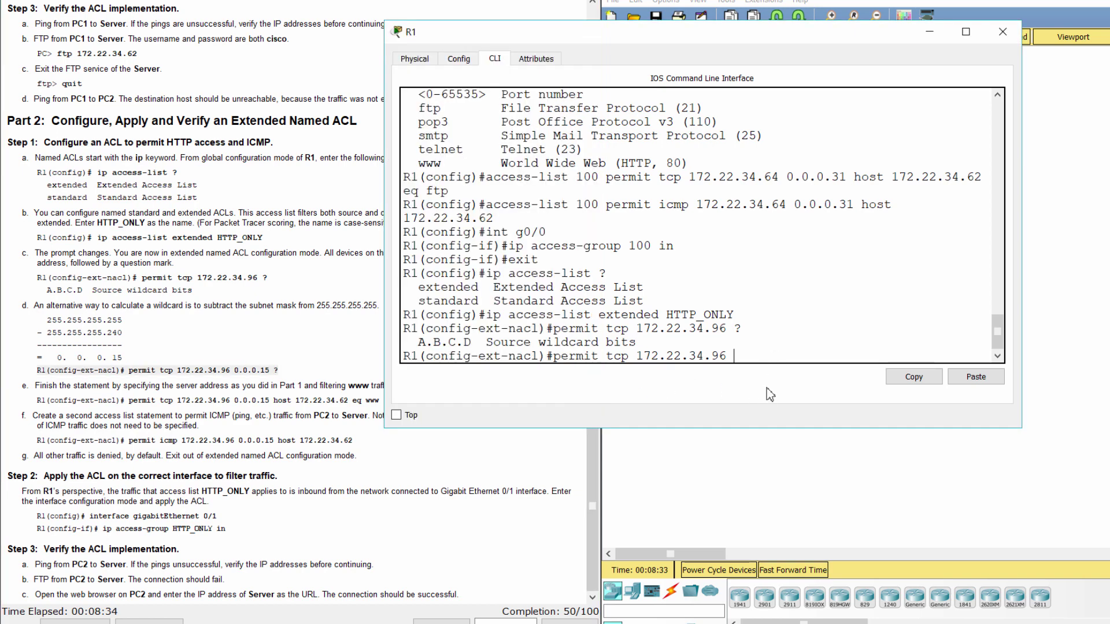
Add wildcard 0.0.0.15 and check the destination options and instruction e.
type("0.0.0.15 ?")
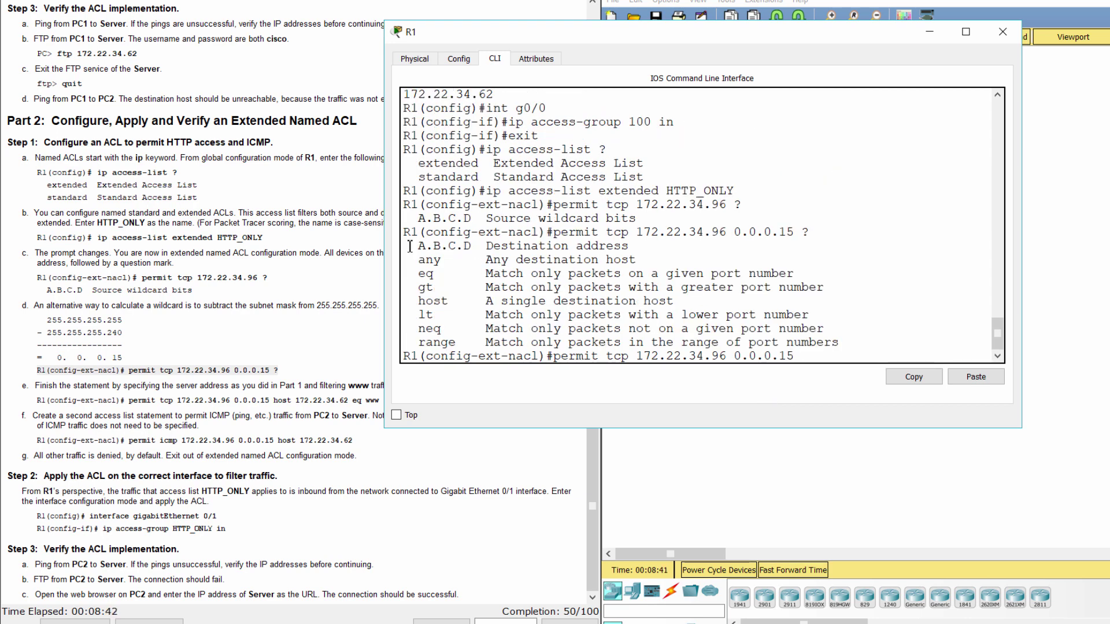
left_click_drag(407, 245, 882, 341)
left_click(882, 341)
left_click(91, 396)
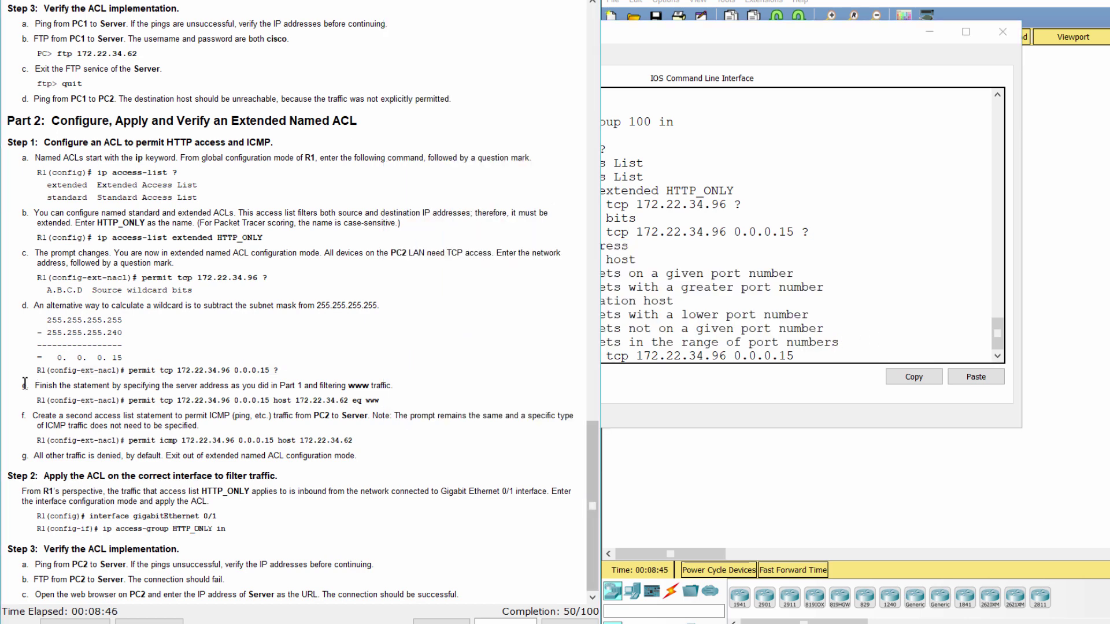
left_click_drag(23, 385, 381, 399)
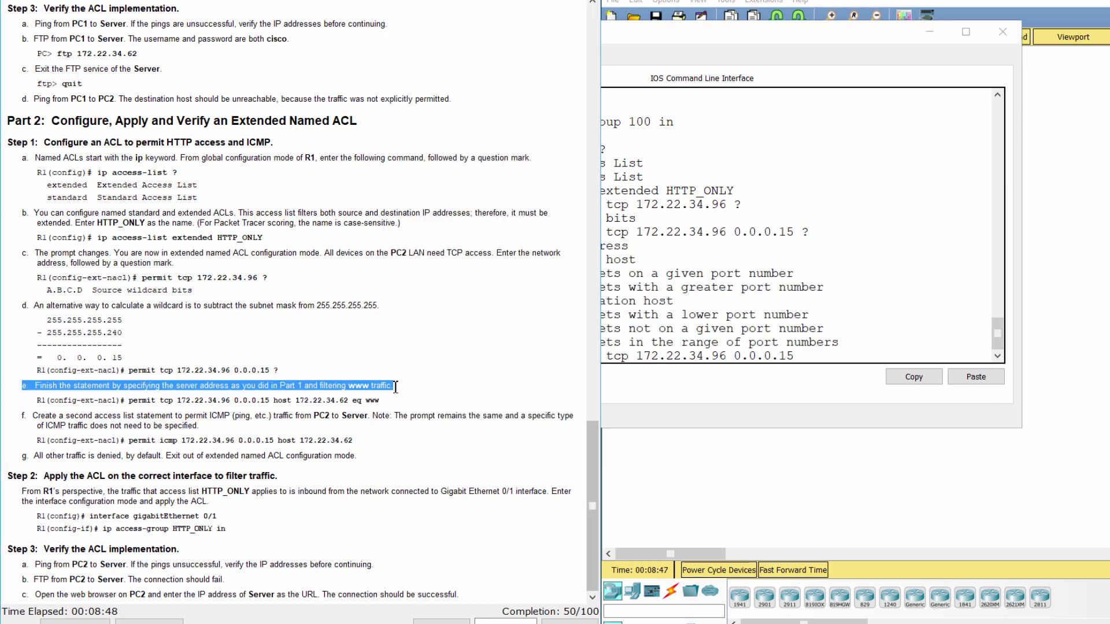
left_click(360, 401)
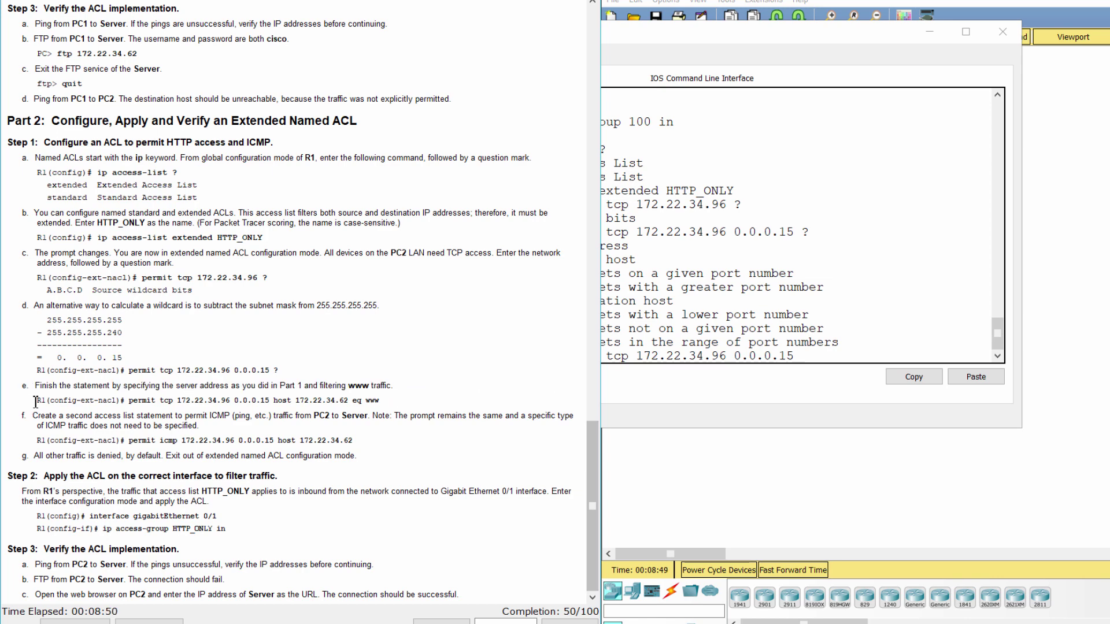
left_click_drag(36, 401, 500, 403)
Finish the entry with host 172.22.34.62 eq www and submit it.
left_click(648, 393)
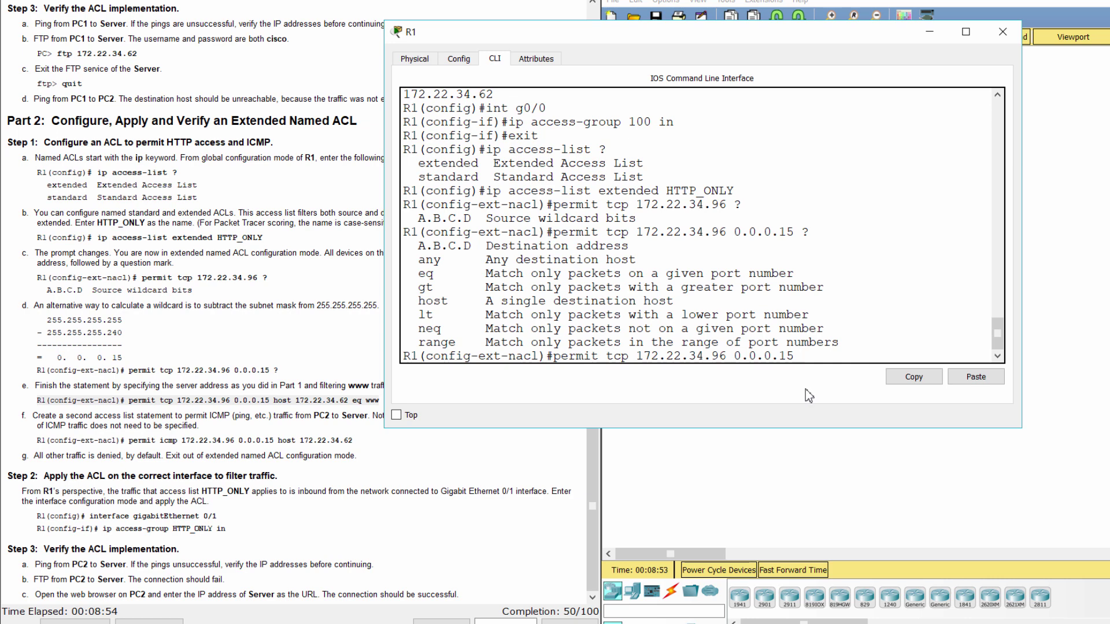
type("host 172.22.34.")
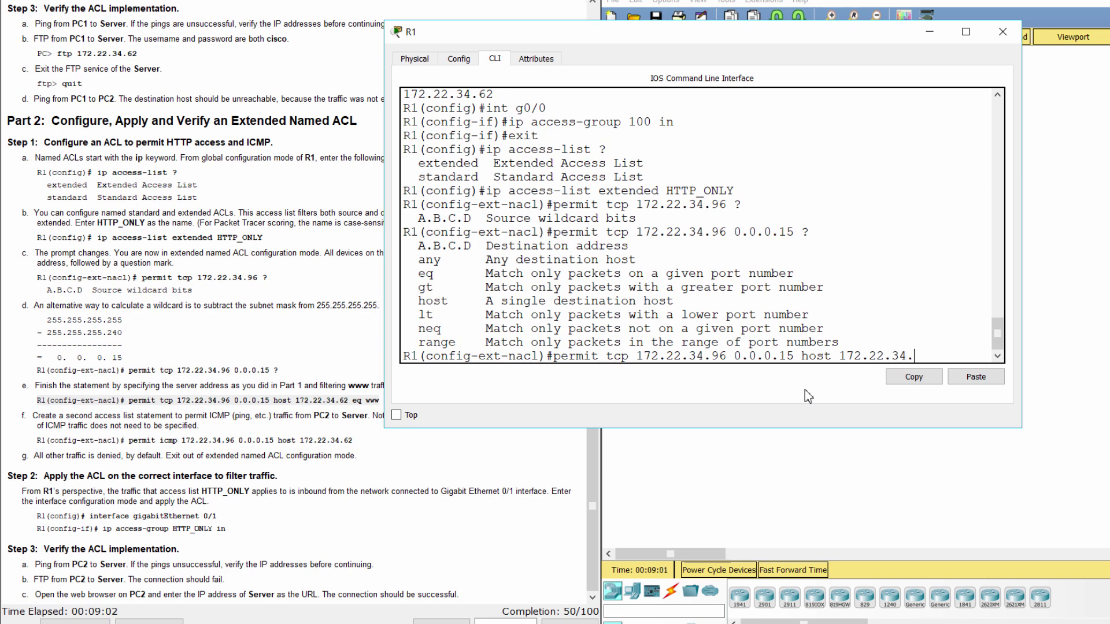
type("62 eq www")
left_click_drag(1022, 231, 1036, 232)
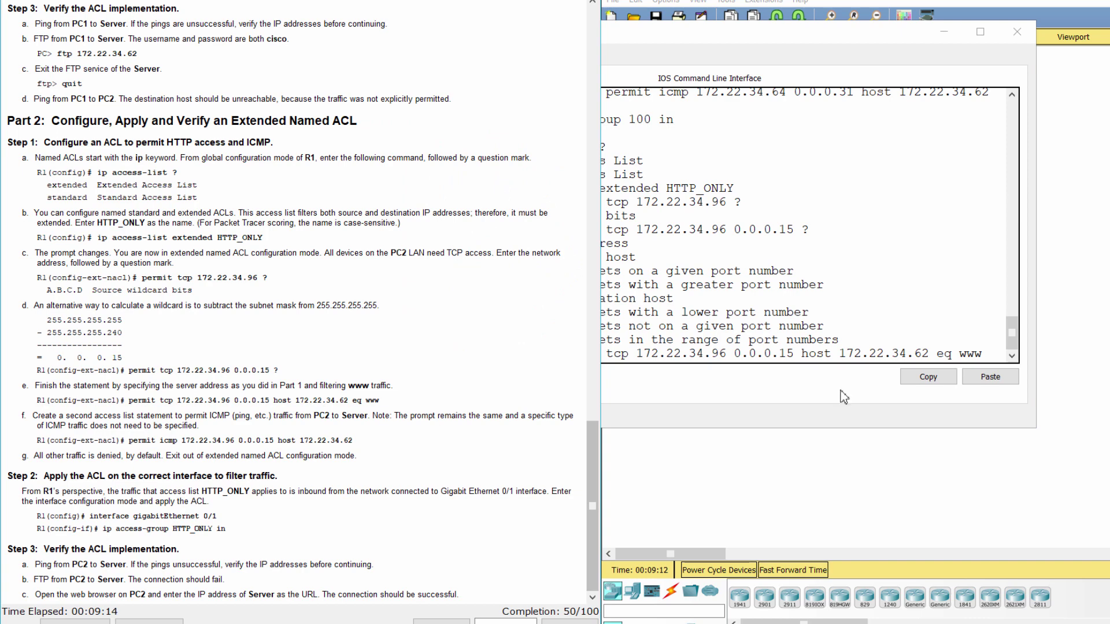
key("Return")
Read instruction f and its permit icmp command in the lab document.
left_click(270, 405)
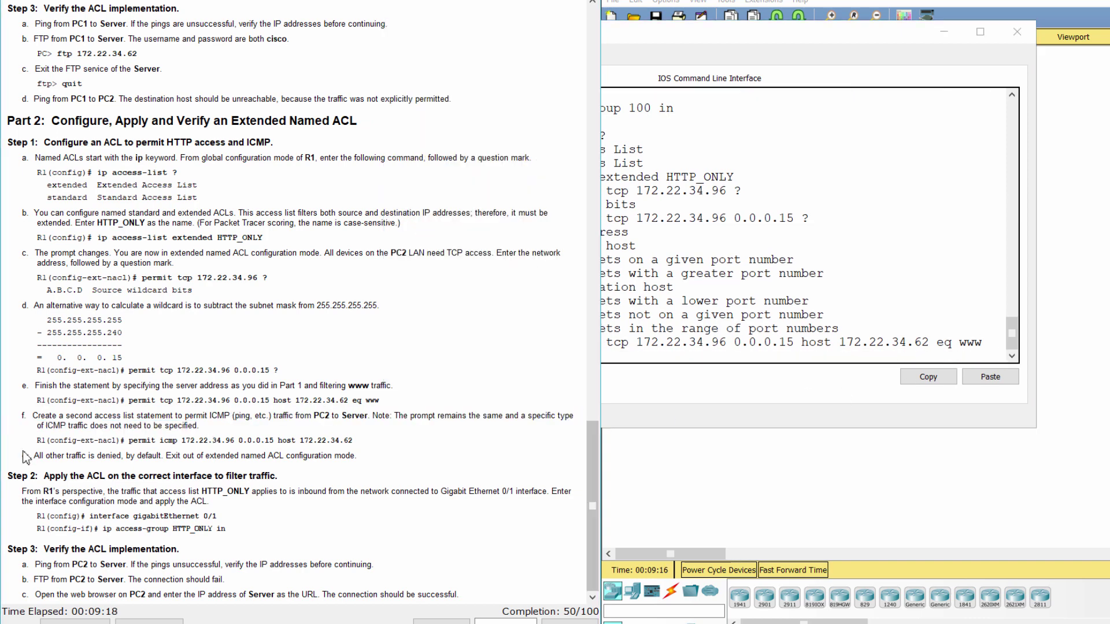
left_click_drag(22, 417, 214, 435)
left_click(214, 434)
left_click_drag(29, 442, 375, 441)
Add permit icmp 172.22.34.96 0.0.0.15 host 172.22.34.62 to HTTP_ONLY.
left_click(677, 382)
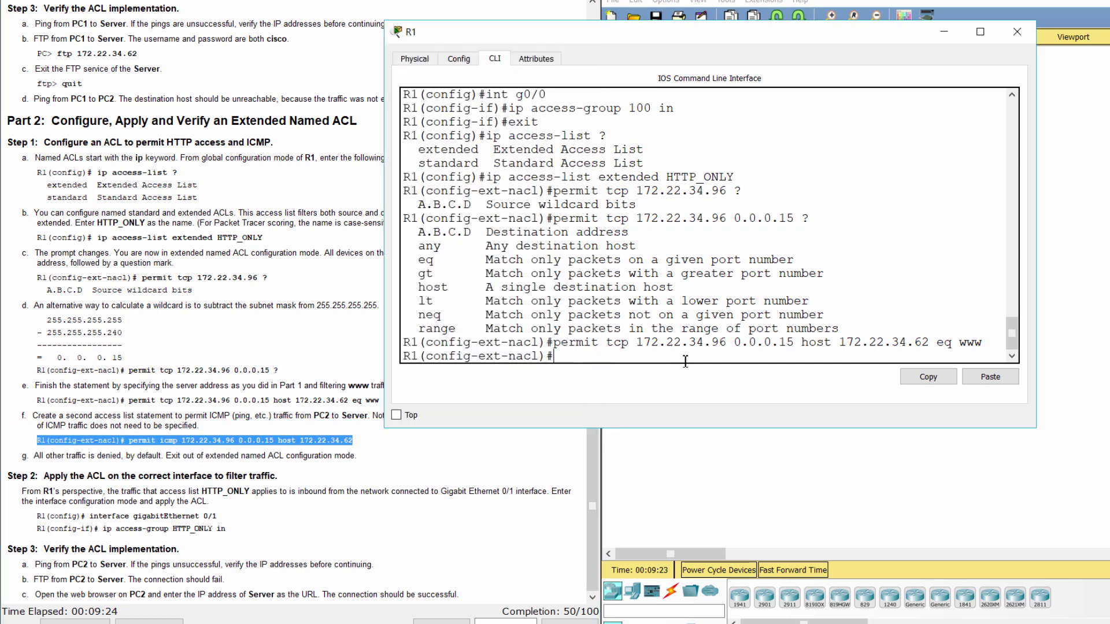
type("permit")
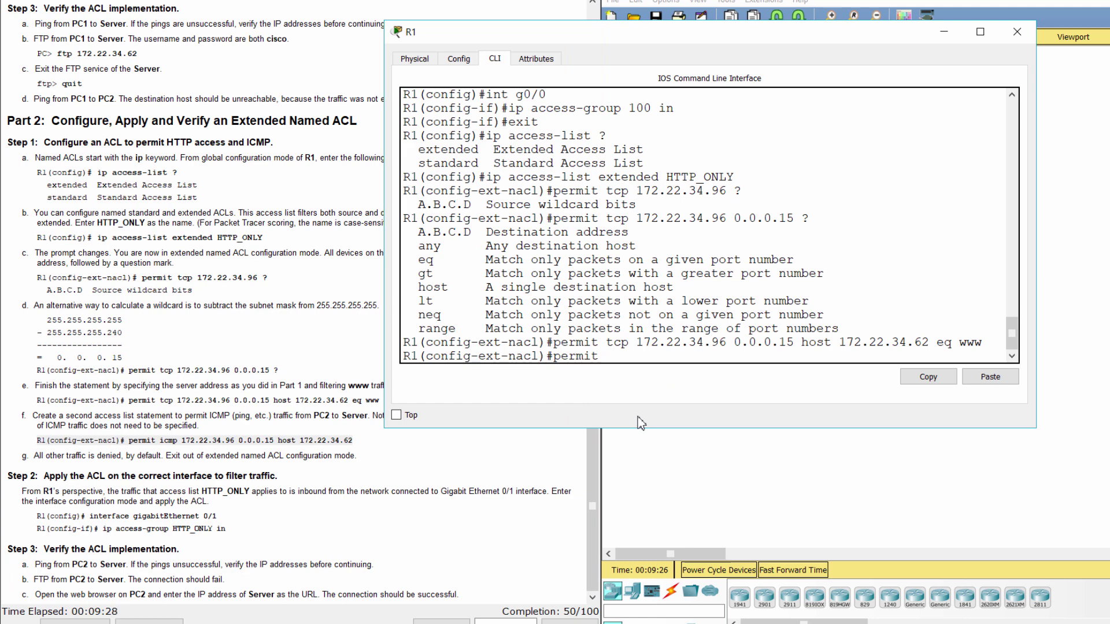
type(" im")
key("BackSpace")
type("icmp 172.22.34.96 0.0.0.1")
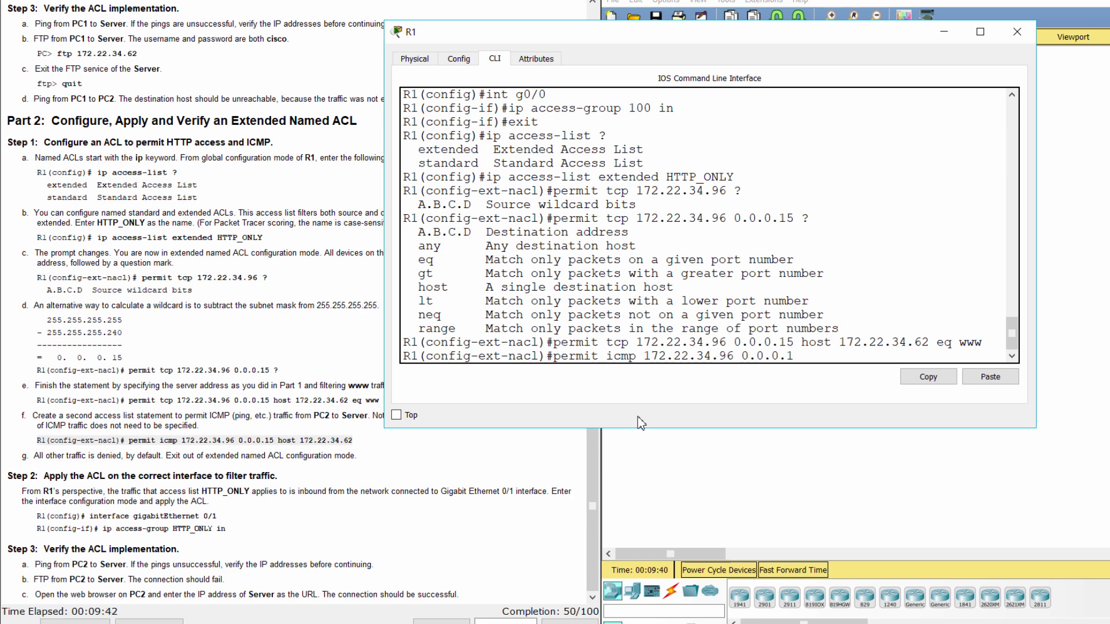
type("5 host 172.22.34.62")
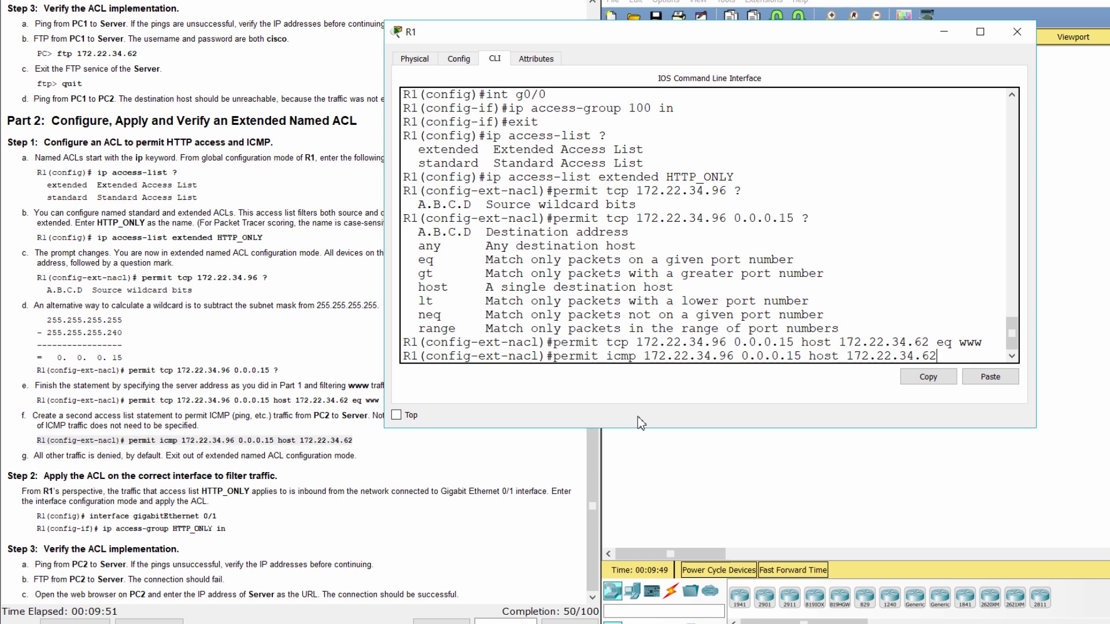
key("Return")
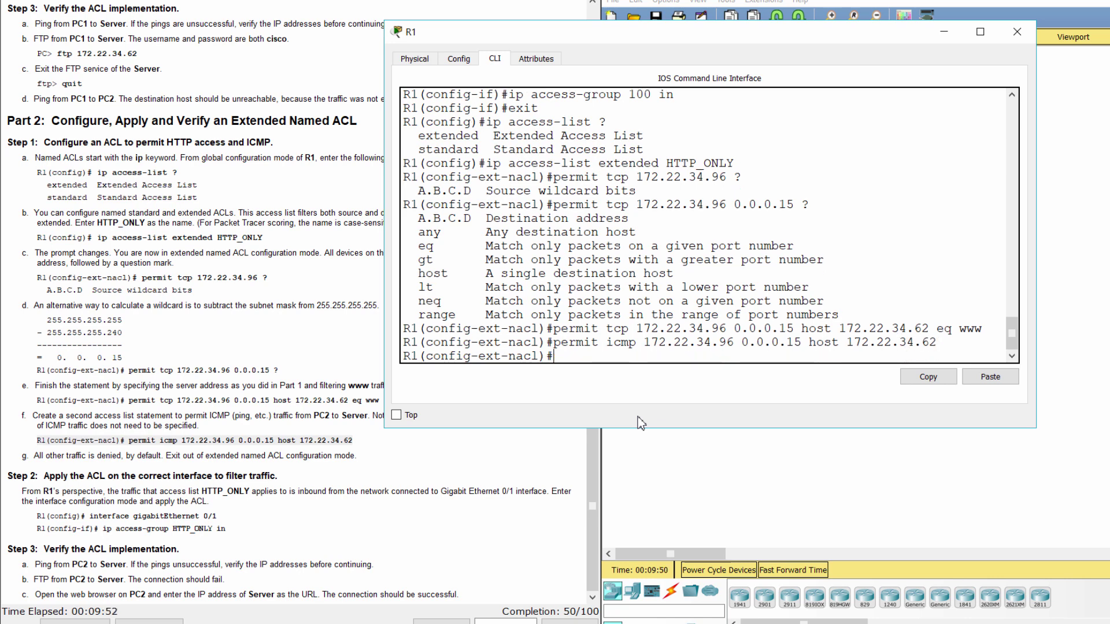
Review instruction g on denying other traffic and the Step 2 heading.
left_click(19, 437)
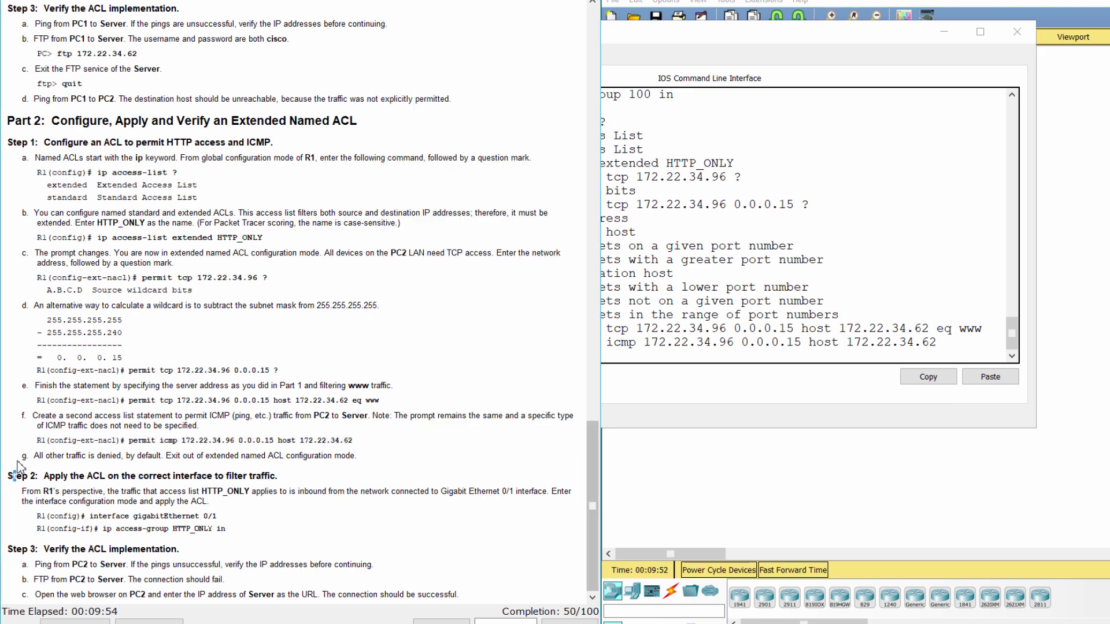
triple_click(253, 450)
left_click(381, 465)
left_click_drag(9, 475, 292, 469)
Apply HTTP_ONLY inbound on R1's g0/1 with ip access-group HTTP_ONLY in.
left_click(90, 527)
left_click_drag(17, 491, 229, 529)
left_click(691, 359)
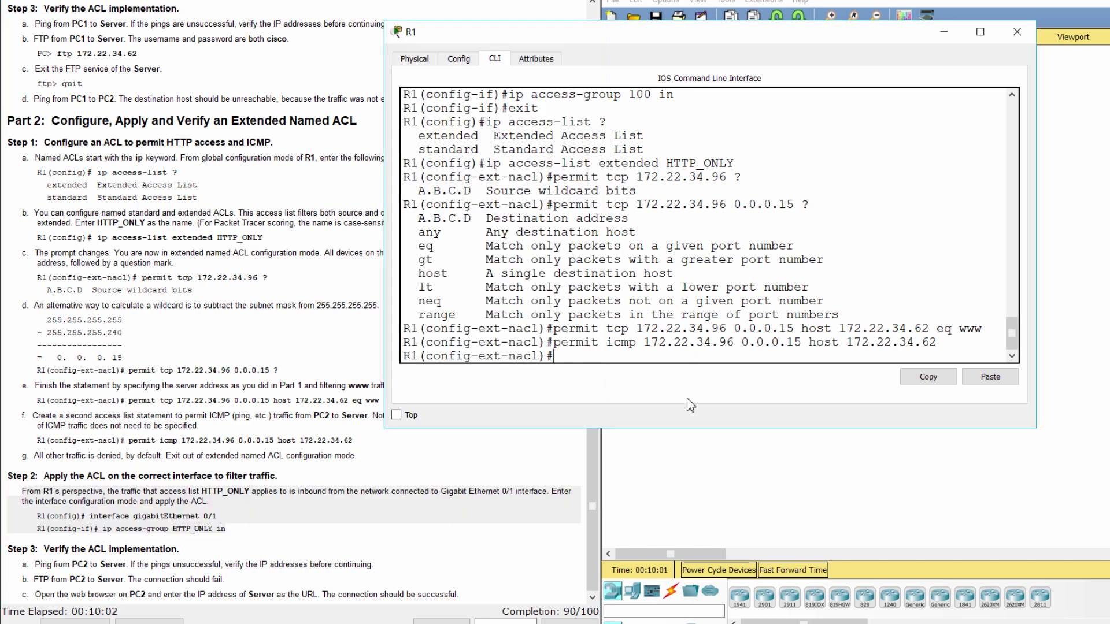
type("exit")
key("Return")
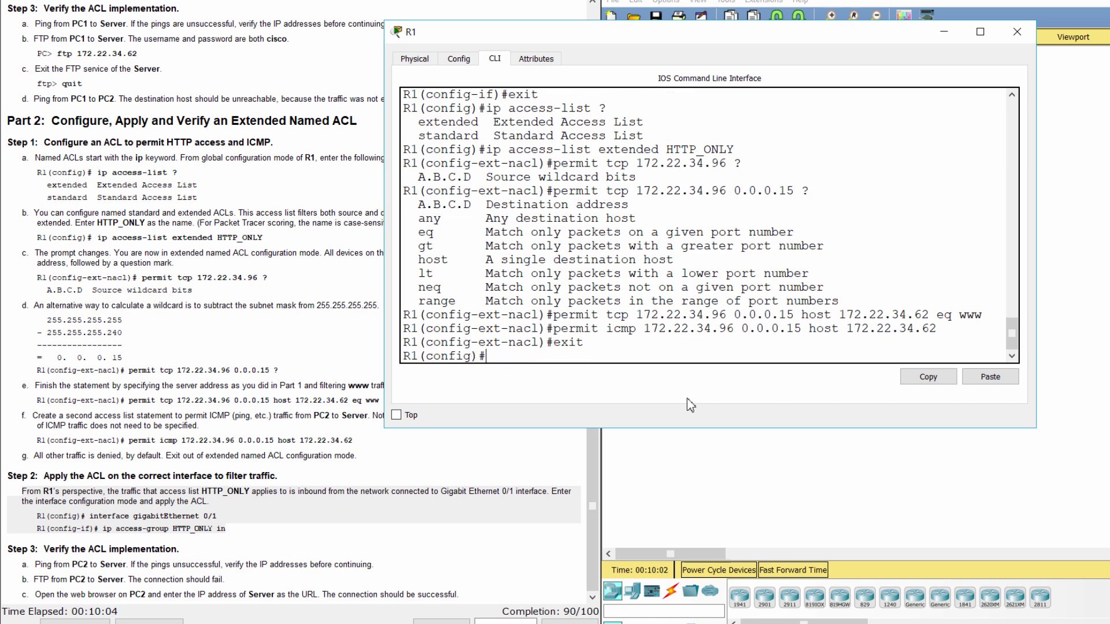
type("int g0/1")
key("Return")
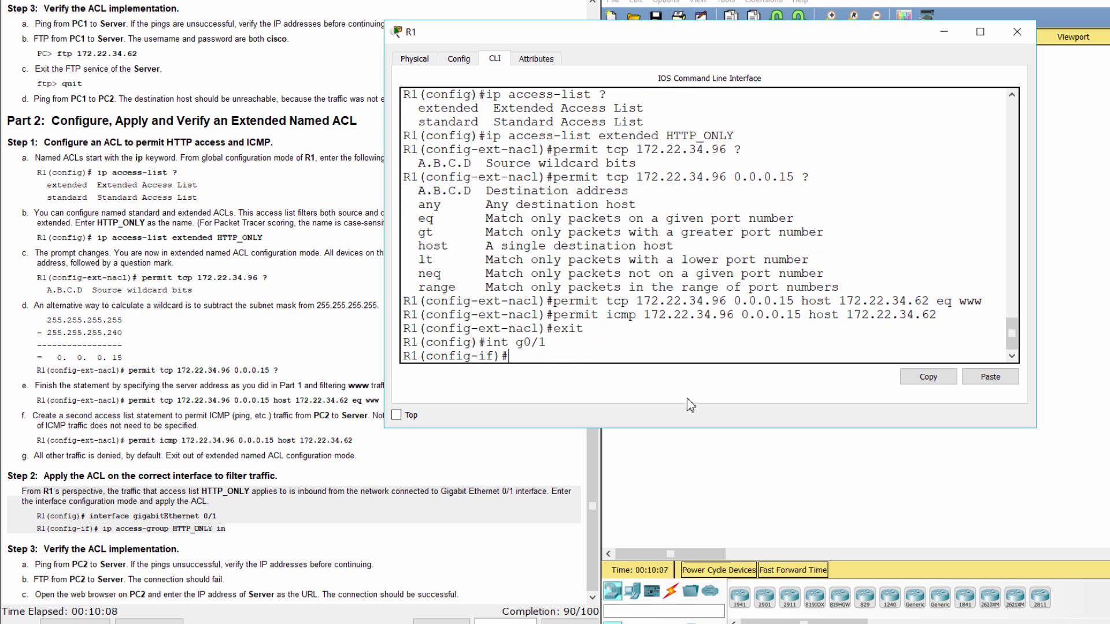
type("ip access-group")
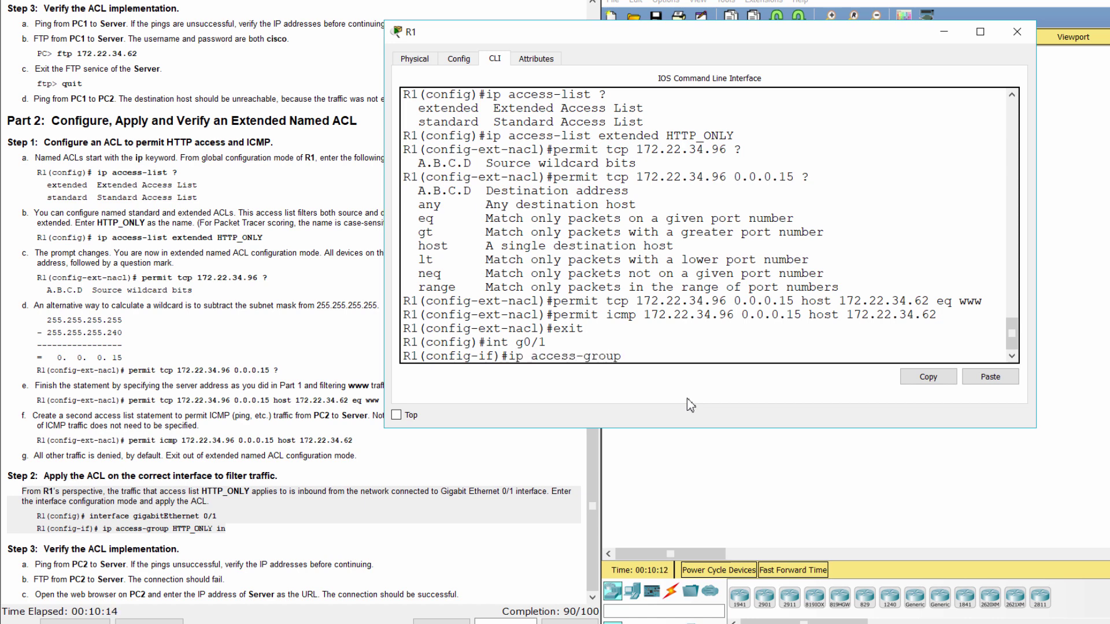
type(" HTTP_ONLY in")
key("Return")
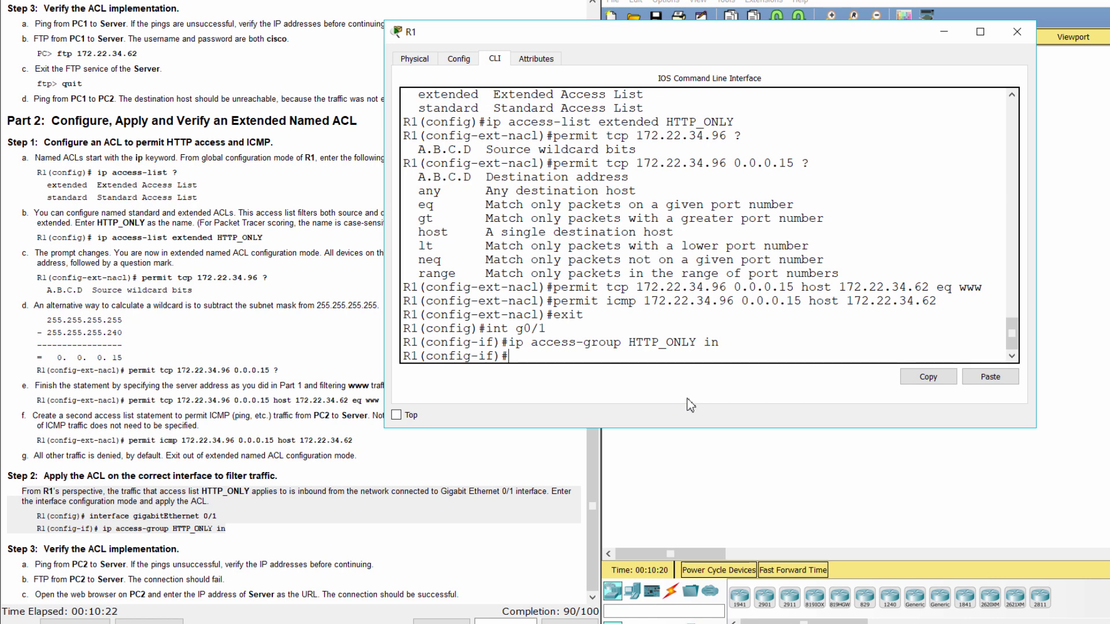
Read the Step 3 verification instructions about pinging from PC2 to the Server.
triple_click(275, 513)
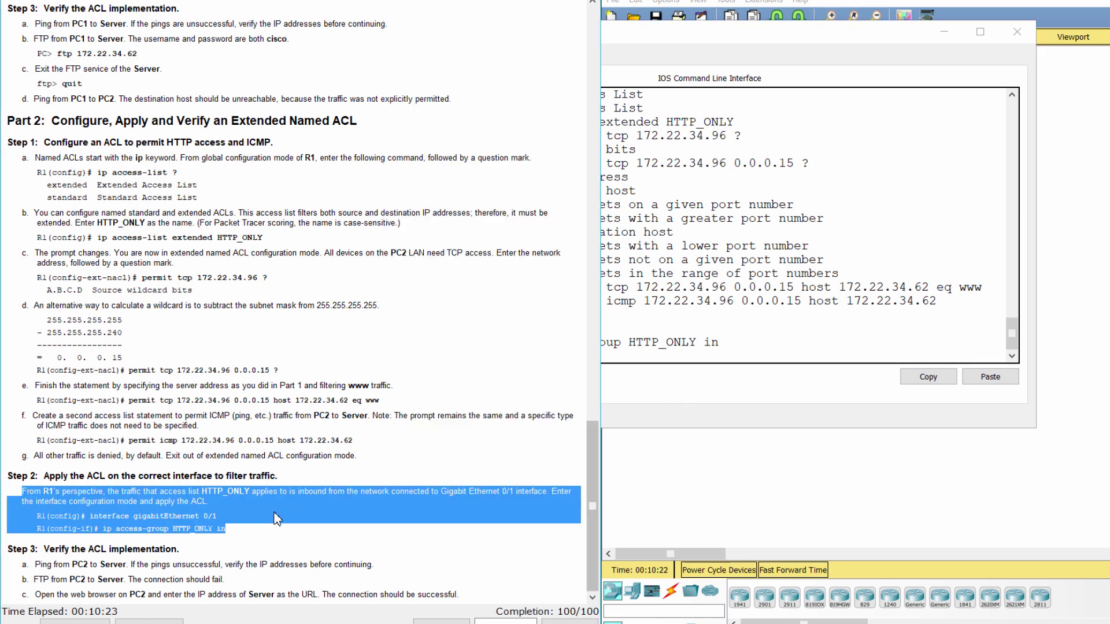
left_click(239, 556)
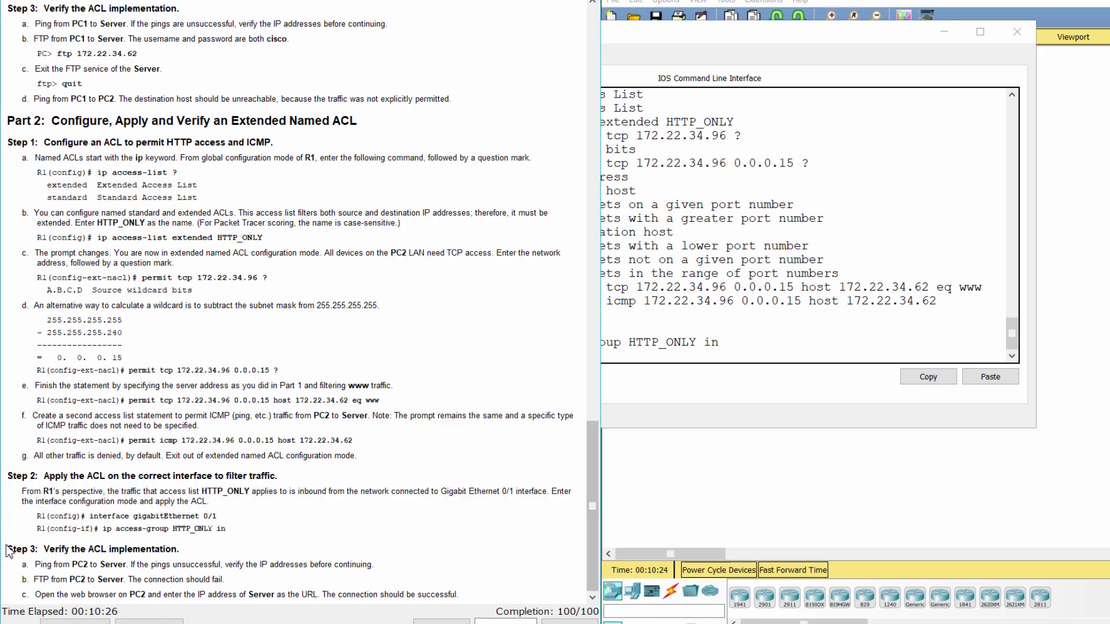
left_click_drag(7, 552, 214, 552)
left_click(215, 552)
left_click_drag(33, 563, 408, 560)
Ping 172.22.34.62 from PC2's Command Prompt and confirm it succeeds.
left_click(1085, 281)
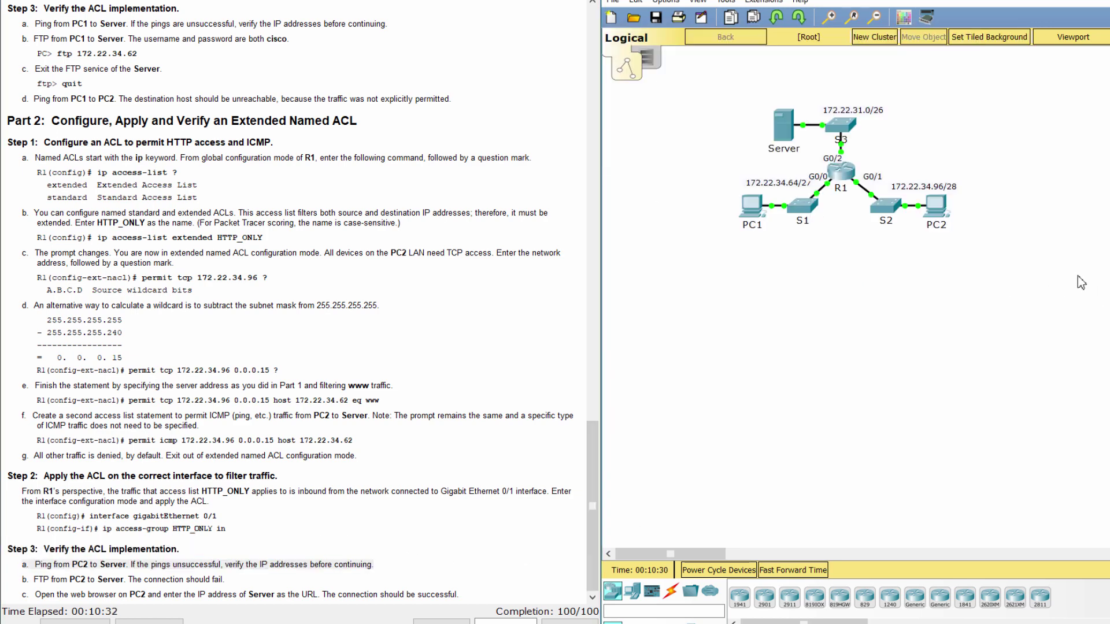
left_click(945, 220)
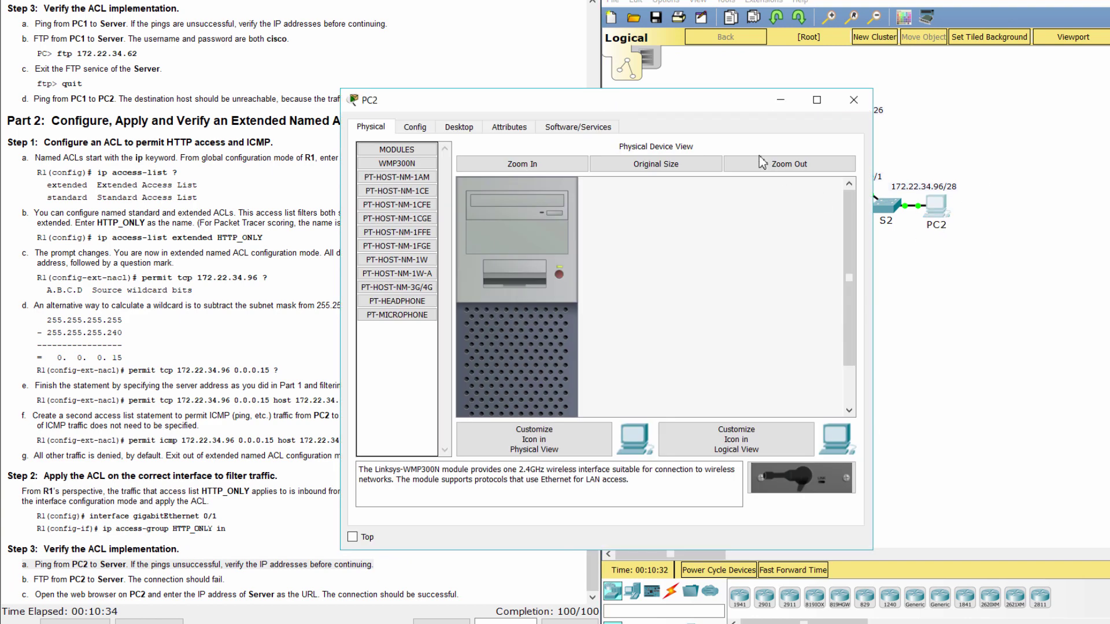
left_click(461, 127)
left_click(703, 188)
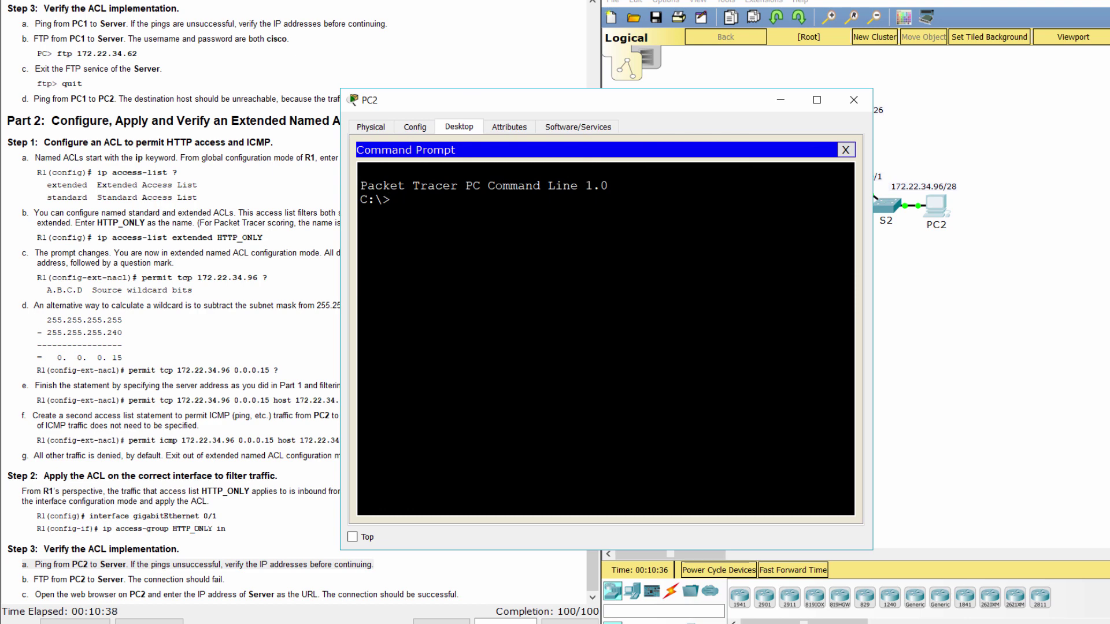
type("ping 172.22.34.62")
key("Return")
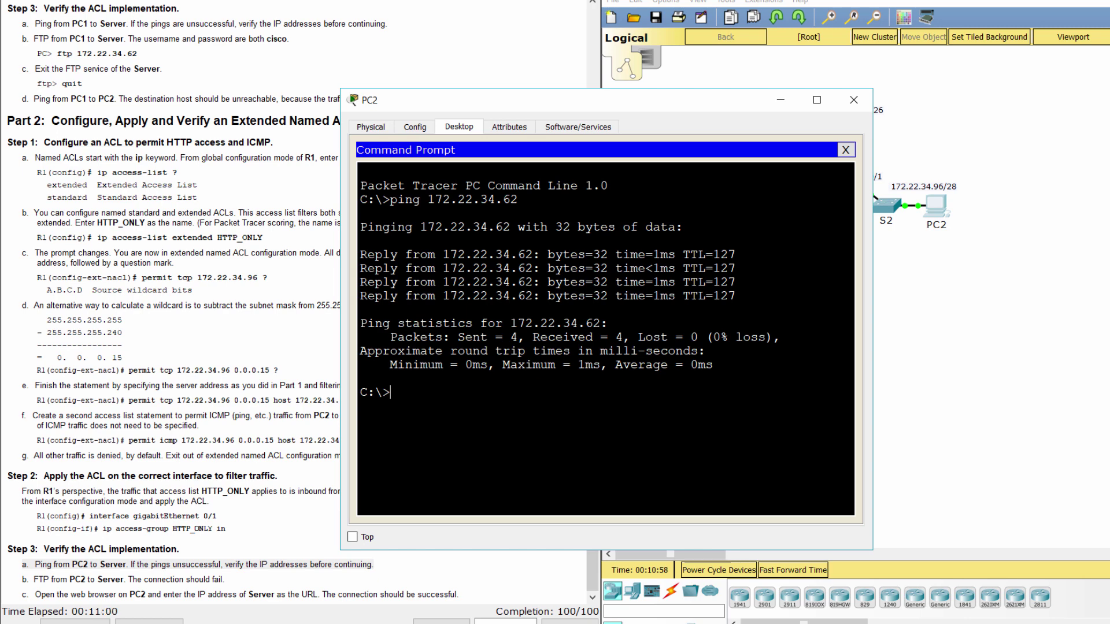
Attempt ftp 172.22.34.62 from PC2 and confirm the connection times out.
type("ftp 172.22.34.62")
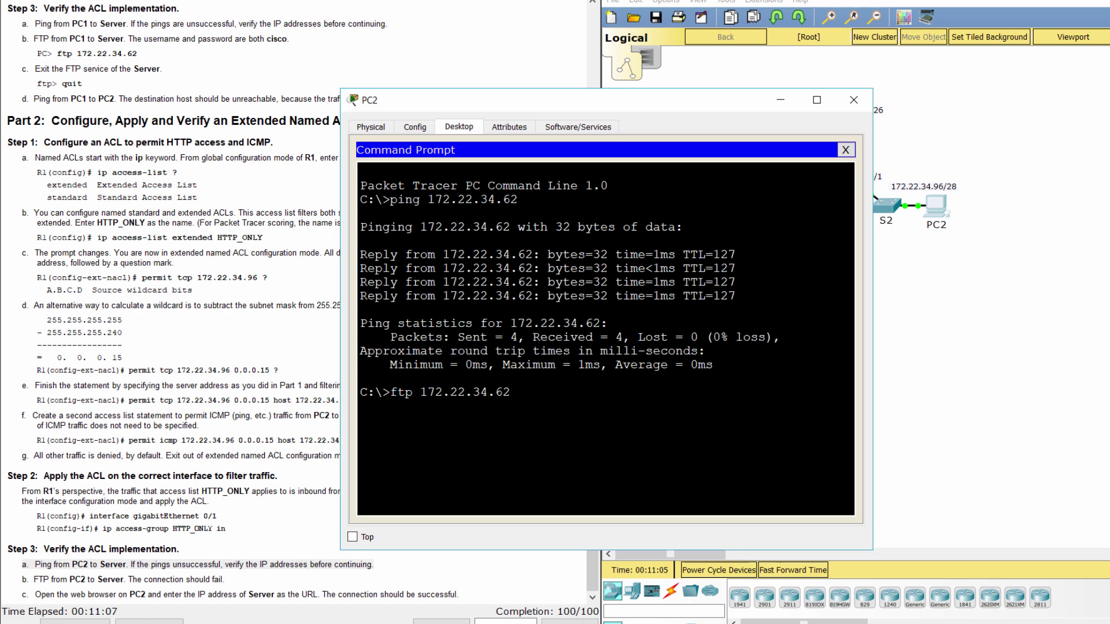
key("Return")
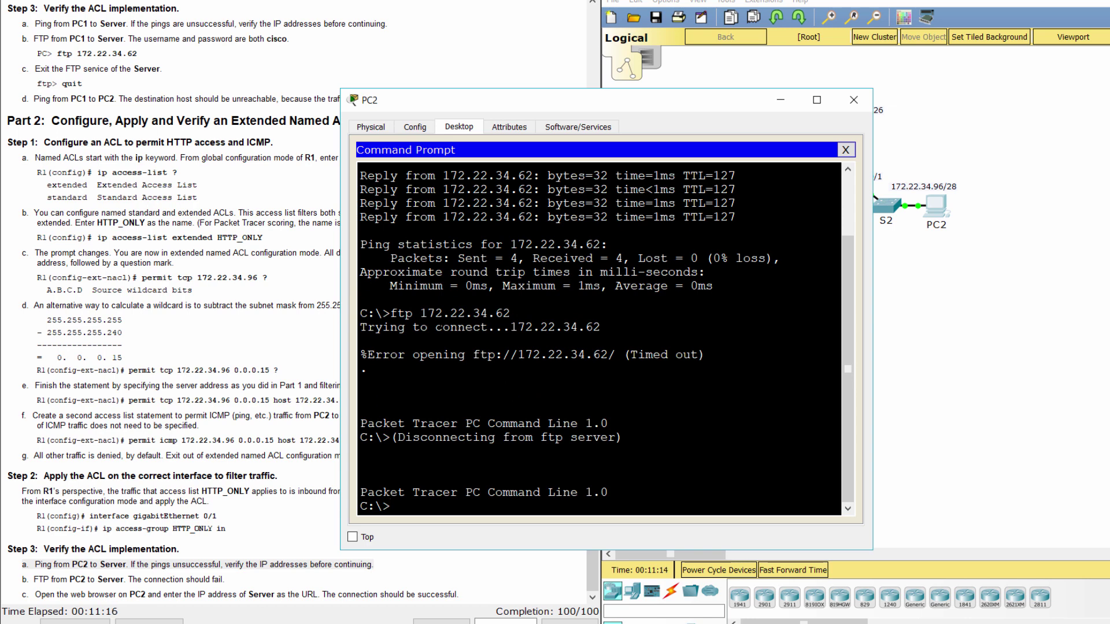
left_click_drag(602, 327, 360, 341)
left_click(637, 354)
Read step c about browsing from PC2 to the server.
left_click(60, 585)
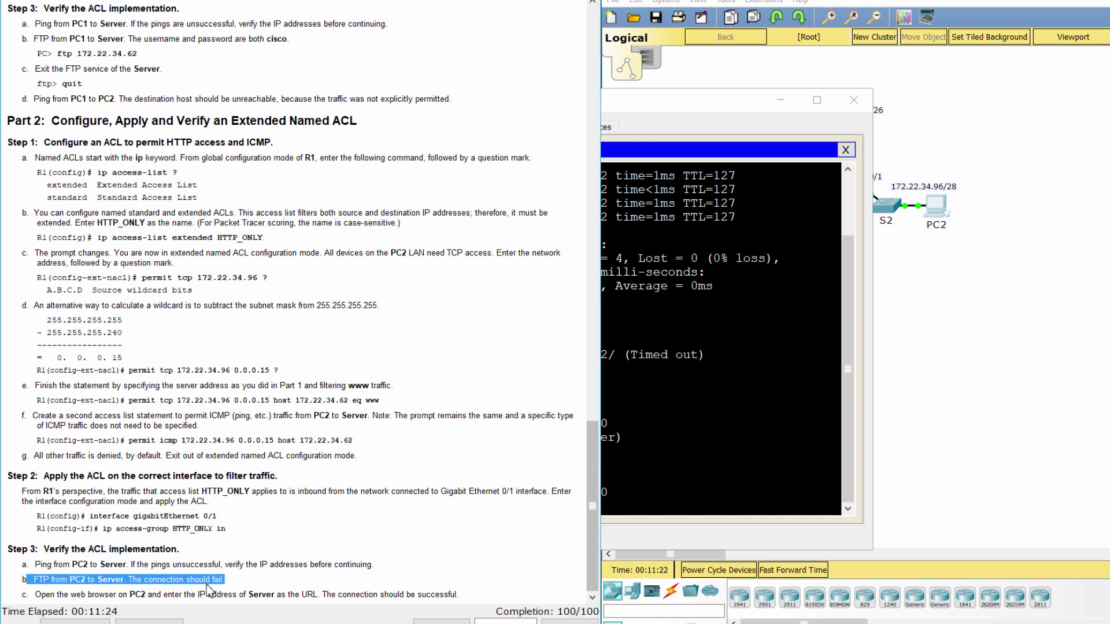
left_click_drag(22, 594, 469, 595)
key("alt+Tab")
Open PC2's Web Browser and enter 172.22.34.62 as the URL.
left_click(846, 150)
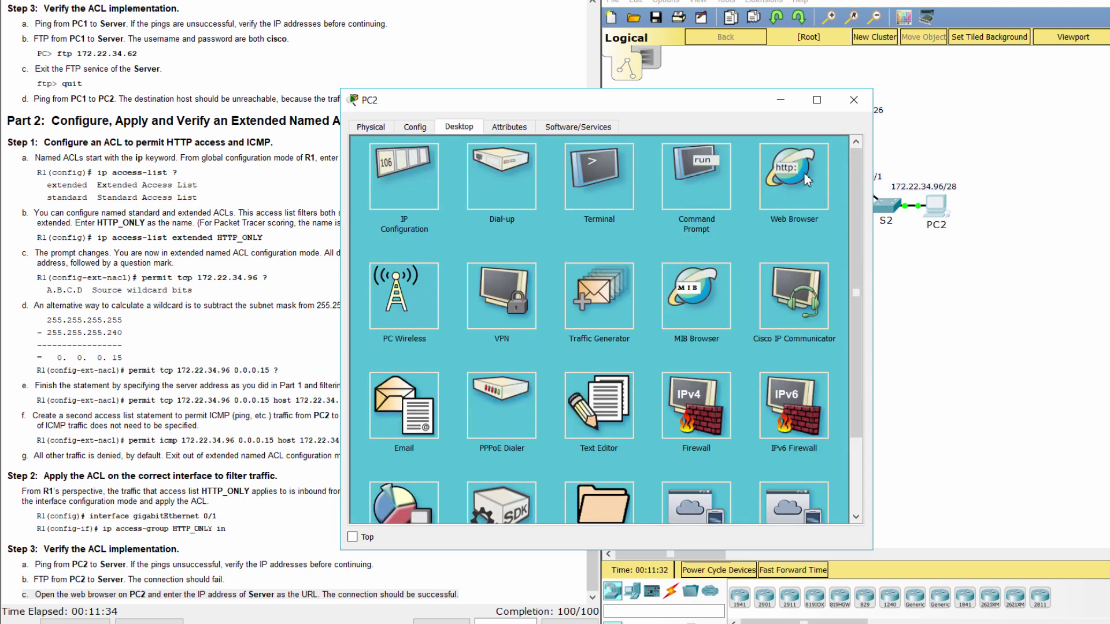
left_click(793, 178)
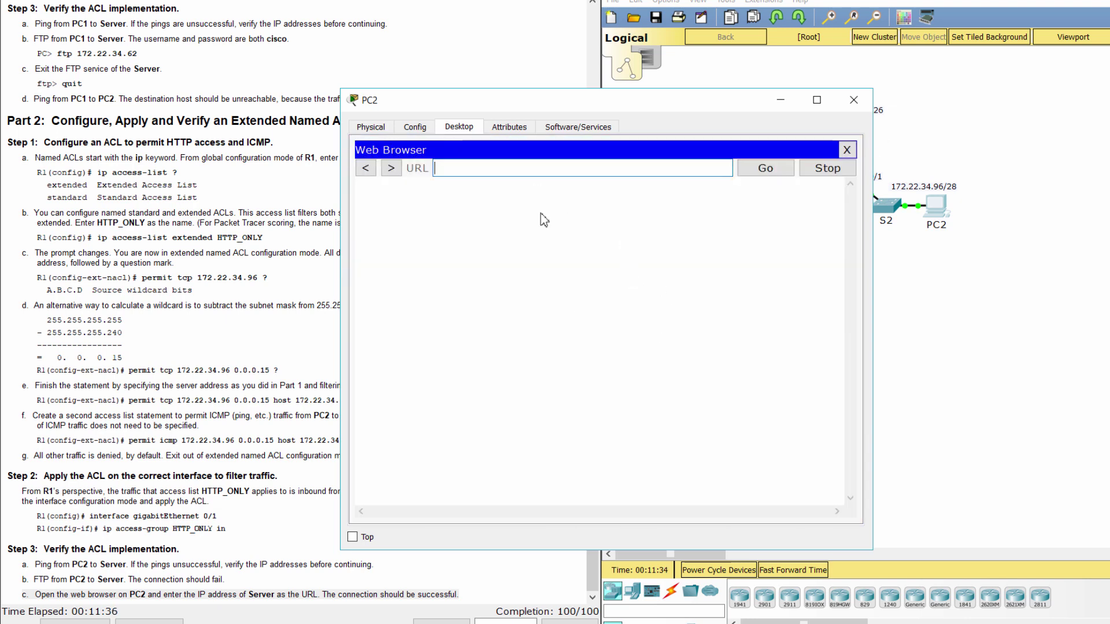
type("172.22.34.62")
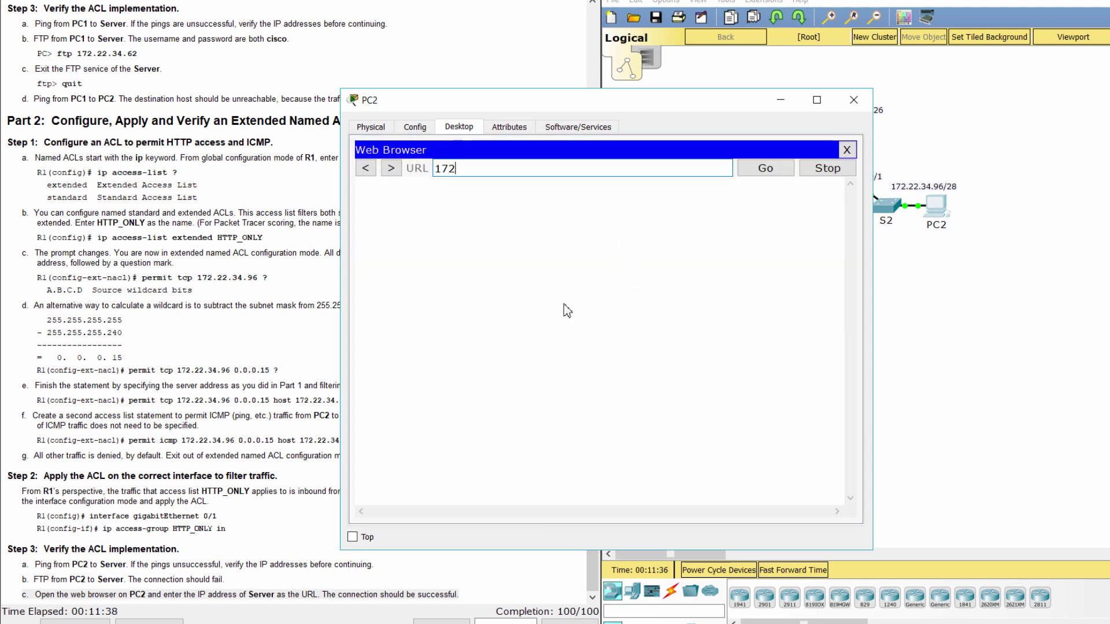